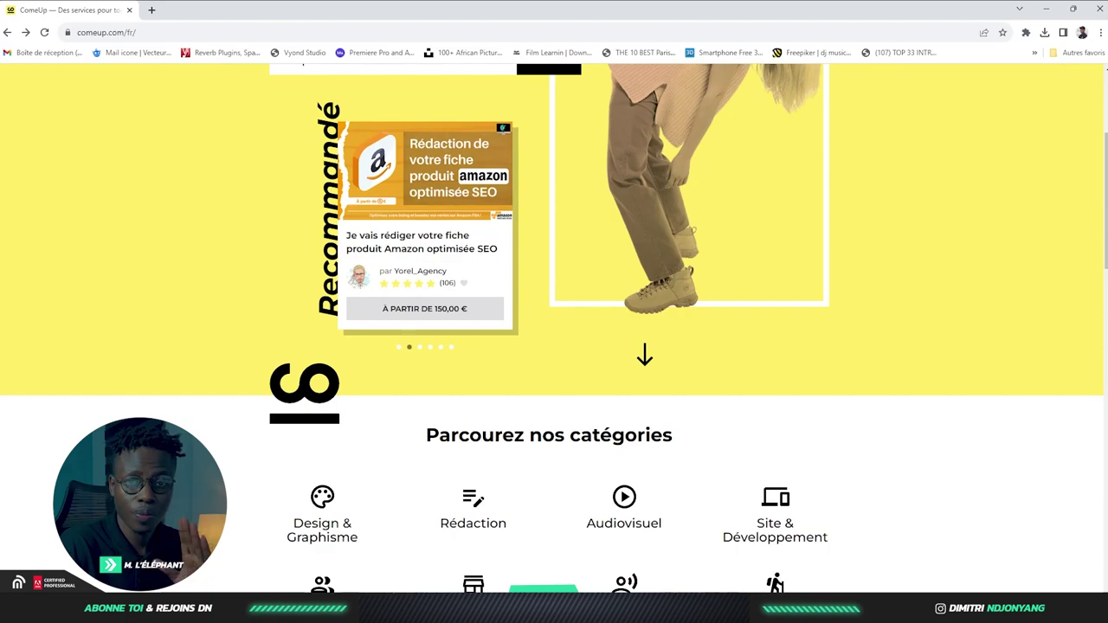
- Scroll the ComeUp homepage back to the top and choose the Design & Graphisme category
scroll(524, 426, up, 3)
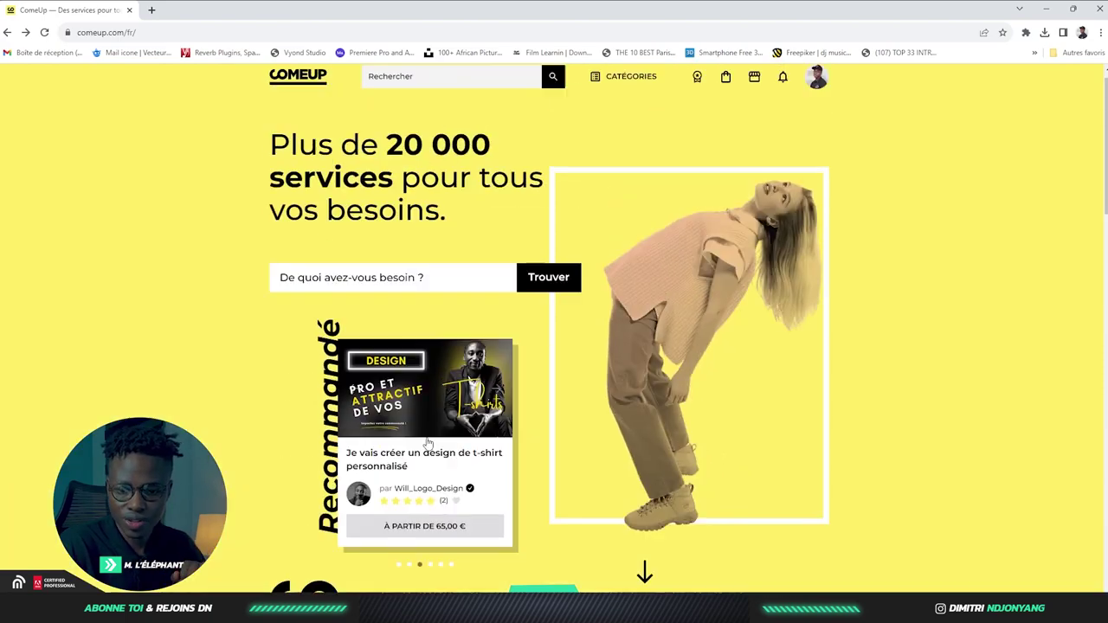
scroll(524, 426, down, 5)
scroll(524, 426, down, 2)
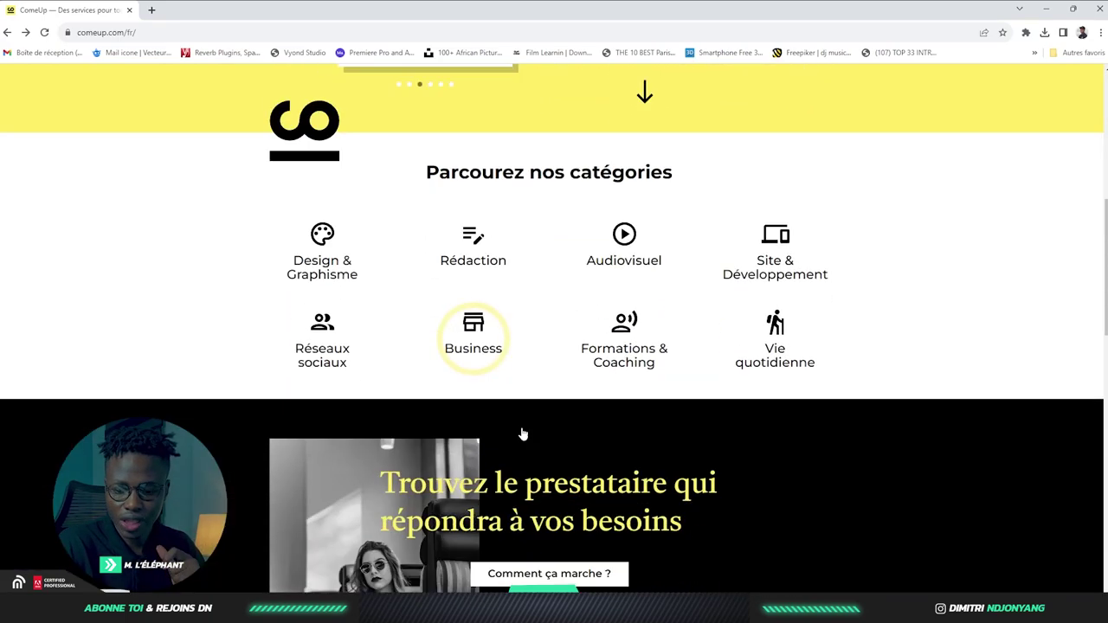
scroll(523, 433, down, 3)
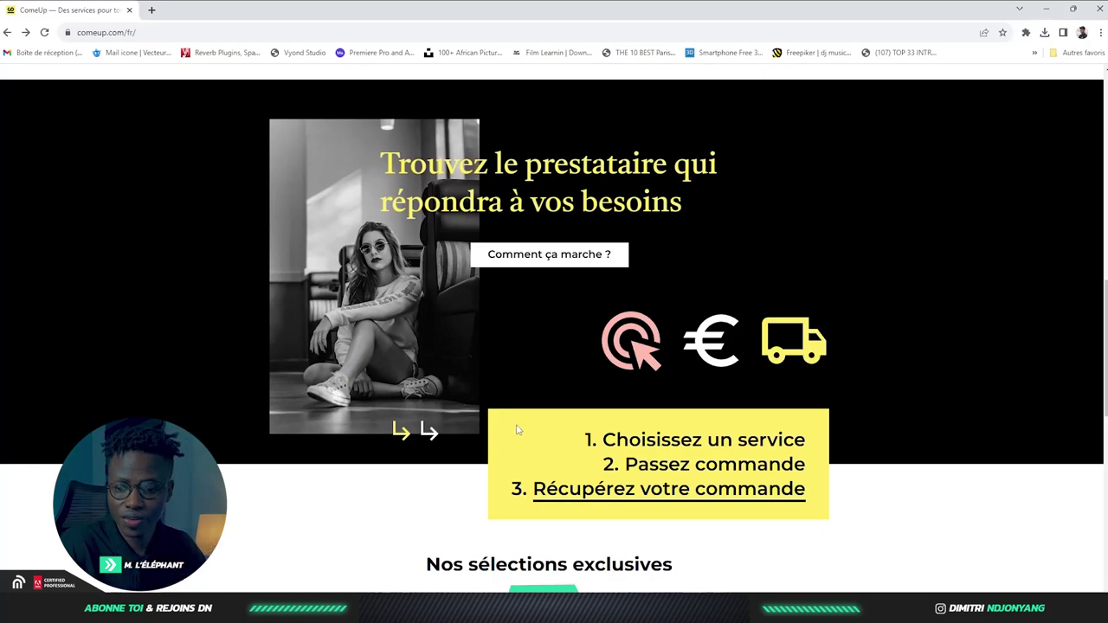
scroll(517, 430, down, 3)
scroll(516, 433, up, 3)
scroll(511, 437, up, 8)
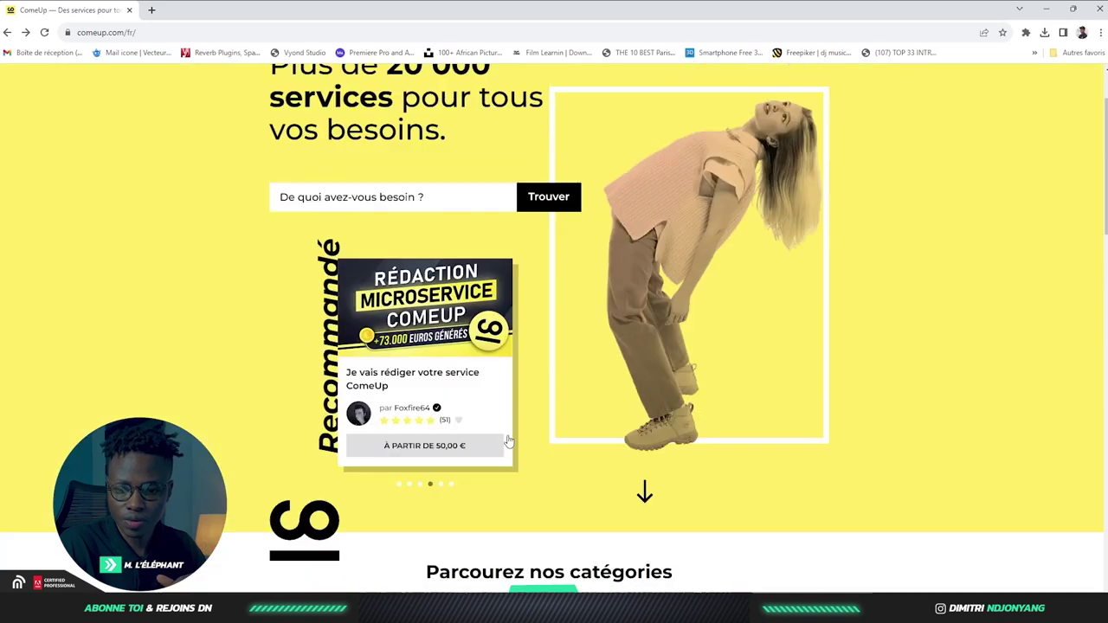
scroll(509, 442, up, 2)
mouse_move(625, 93)
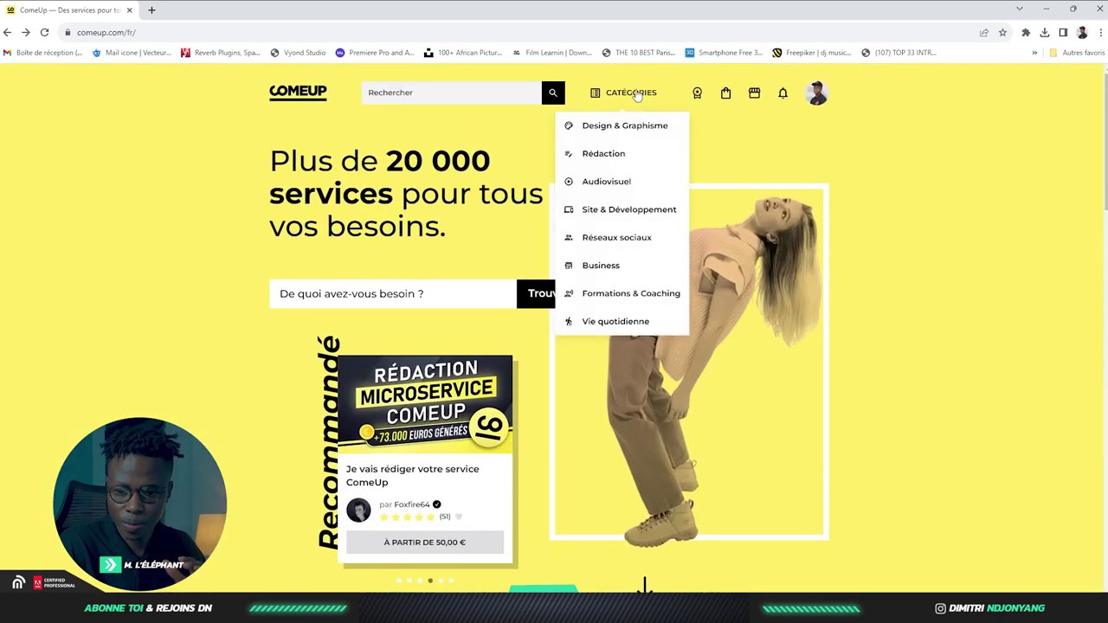
click(597, 128)
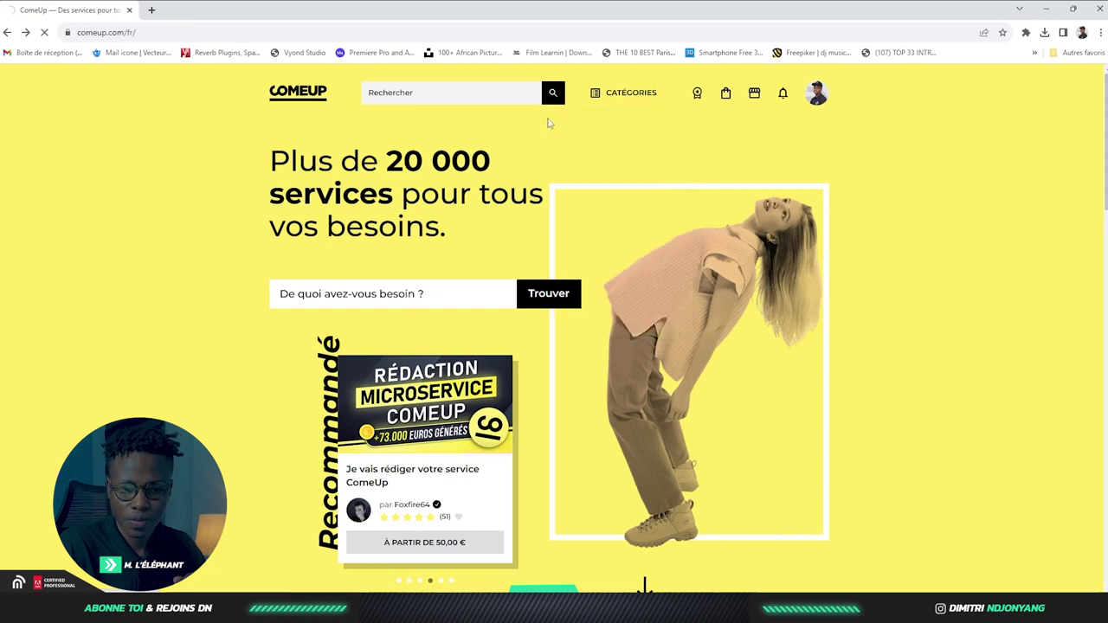
- Scroll down through the Design & Graphisme service cards, from logo to packaging and photo-editing offers
scroll(483, 209, down, 1)
scroll(484, 210, down, 2)
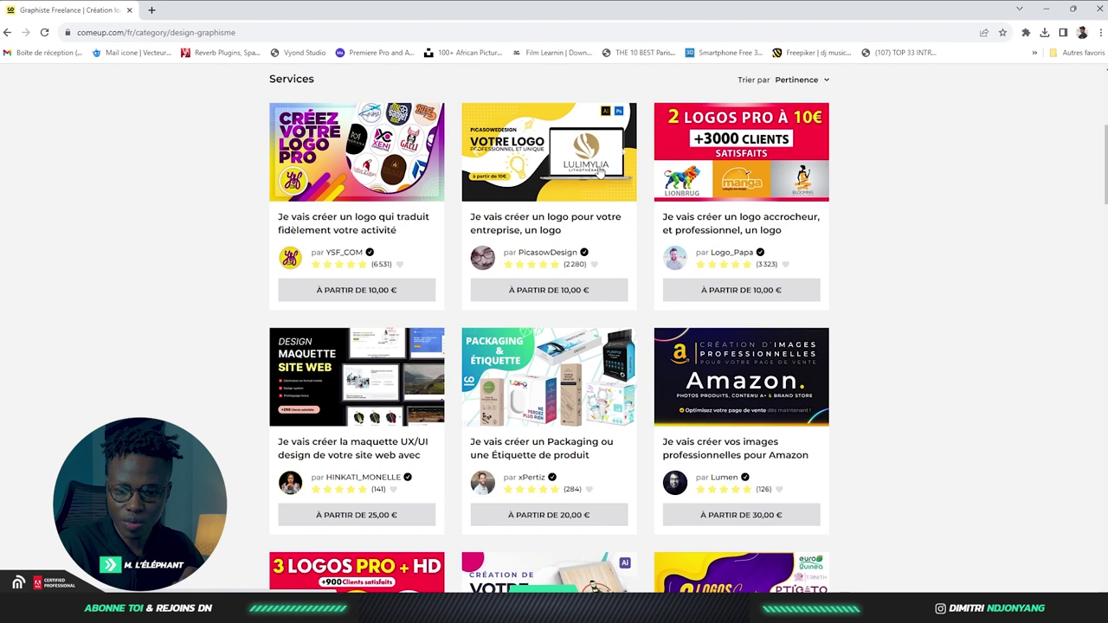
scroll(509, 293, down, 1)
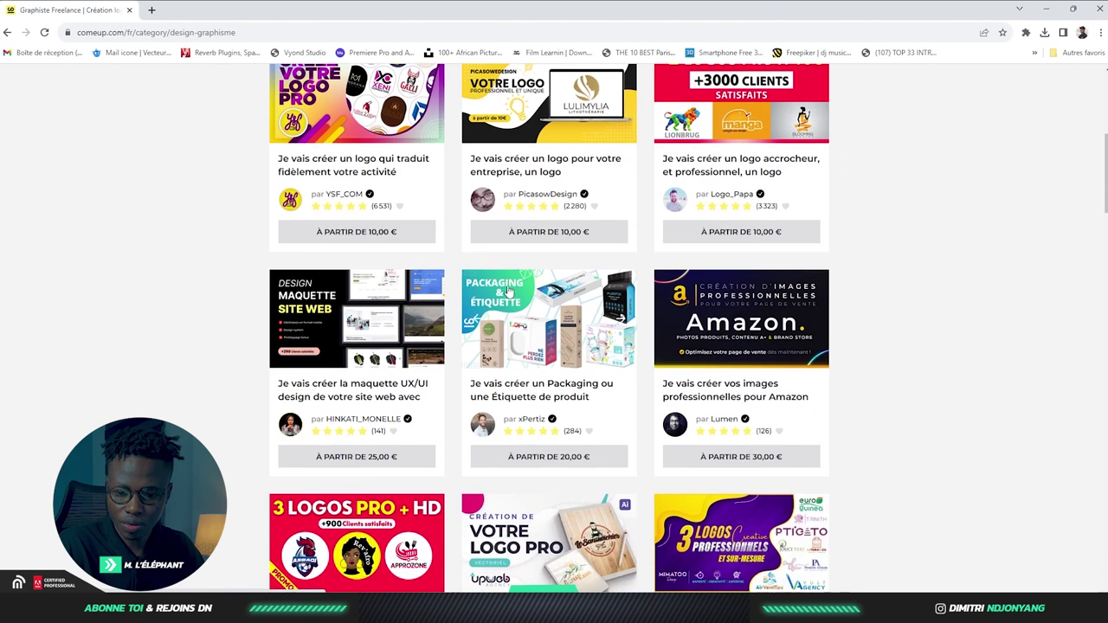
scroll(451, 307, up, 1)
scroll(346, 385, down, 2)
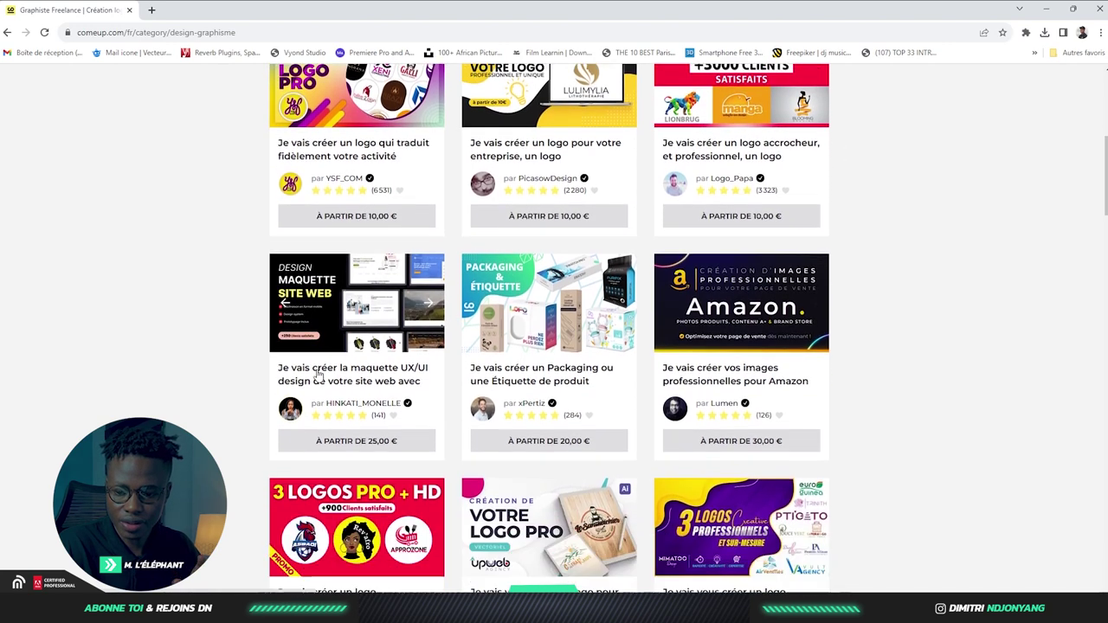
scroll(494, 494, down, 2)
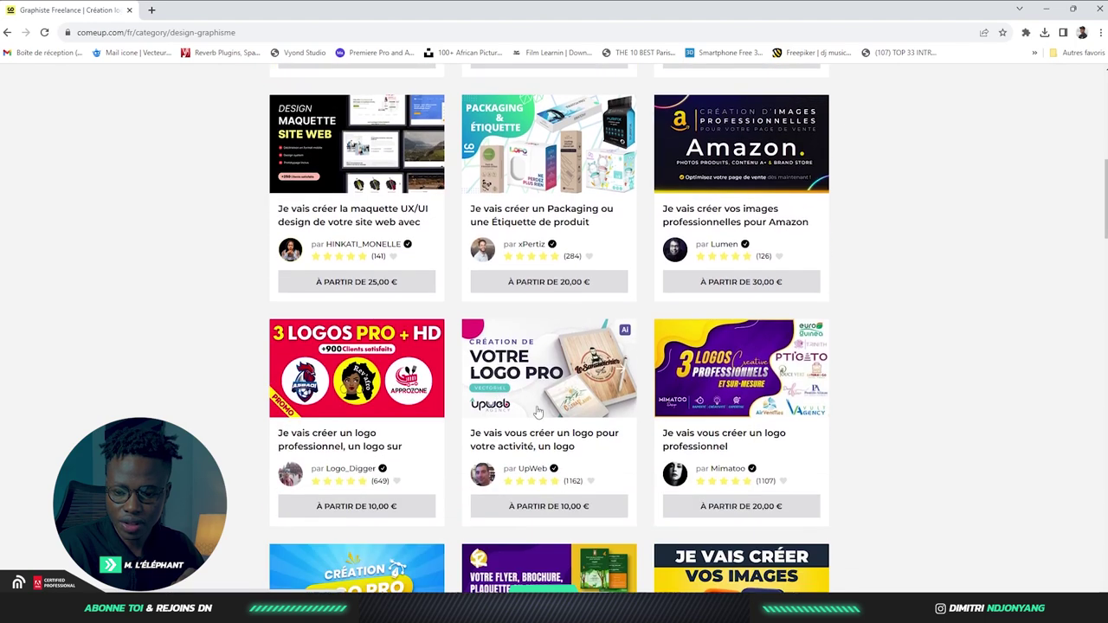
scroll(520, 433, down, 3)
scroll(528, 398, down, 2)
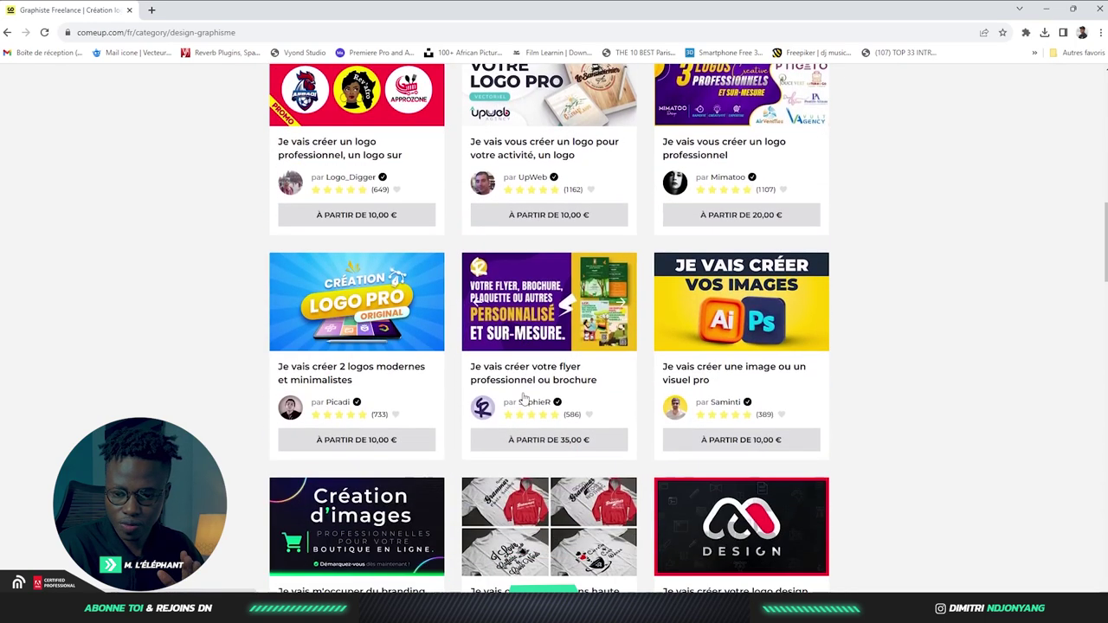
scroll(547, 370, down, 2)
scroll(548, 370, down, 1)
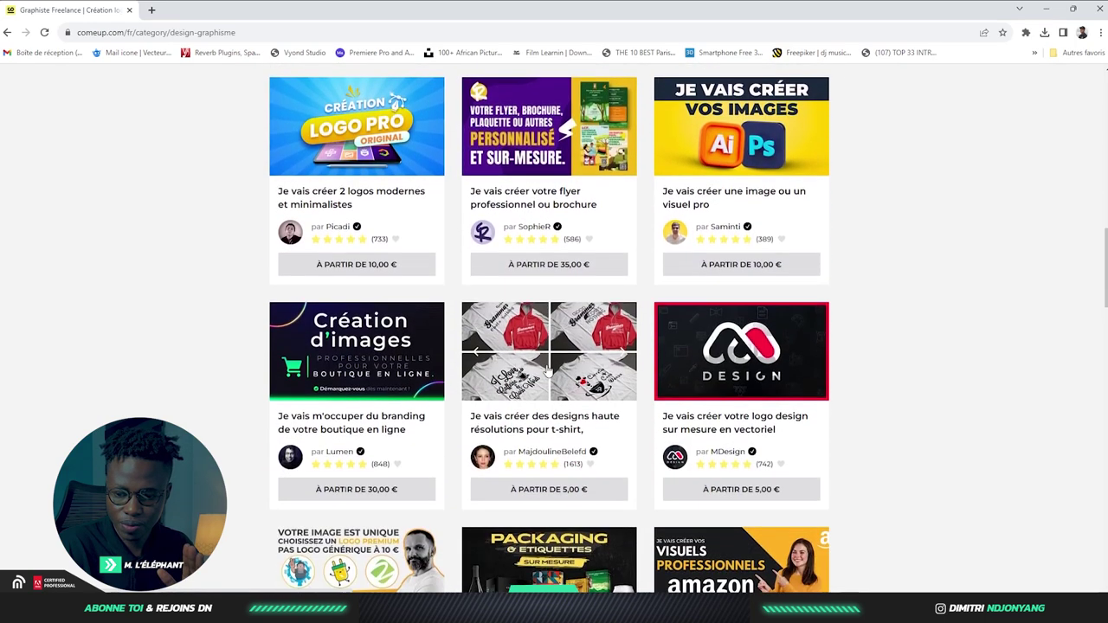
scroll(547, 371, down, 3)
scroll(547, 372, down, 1)
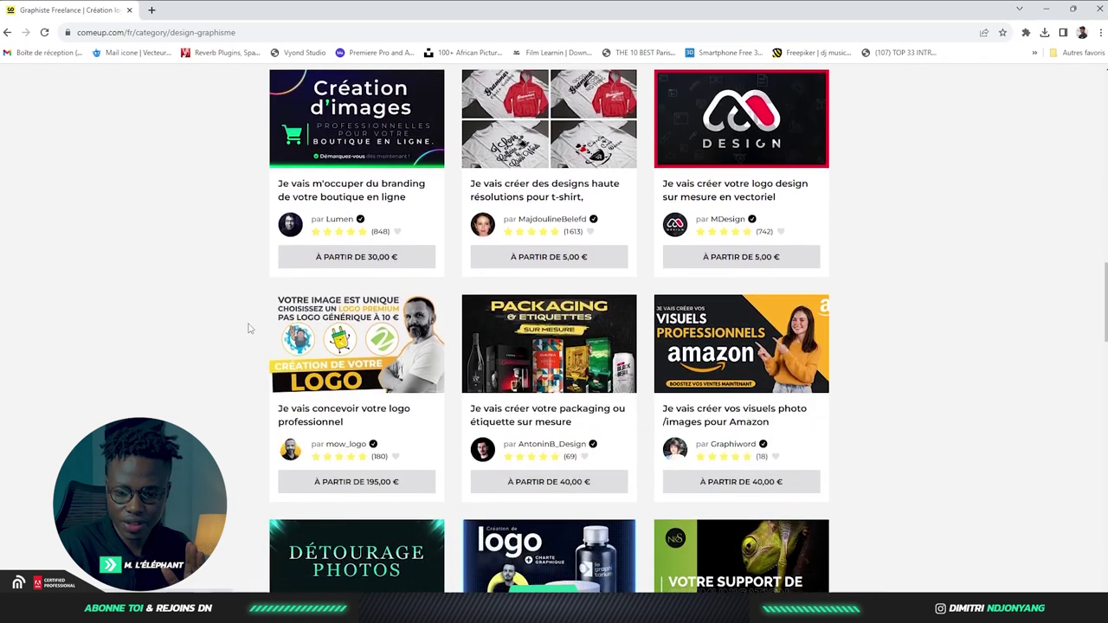
mouse_move(549, 344)
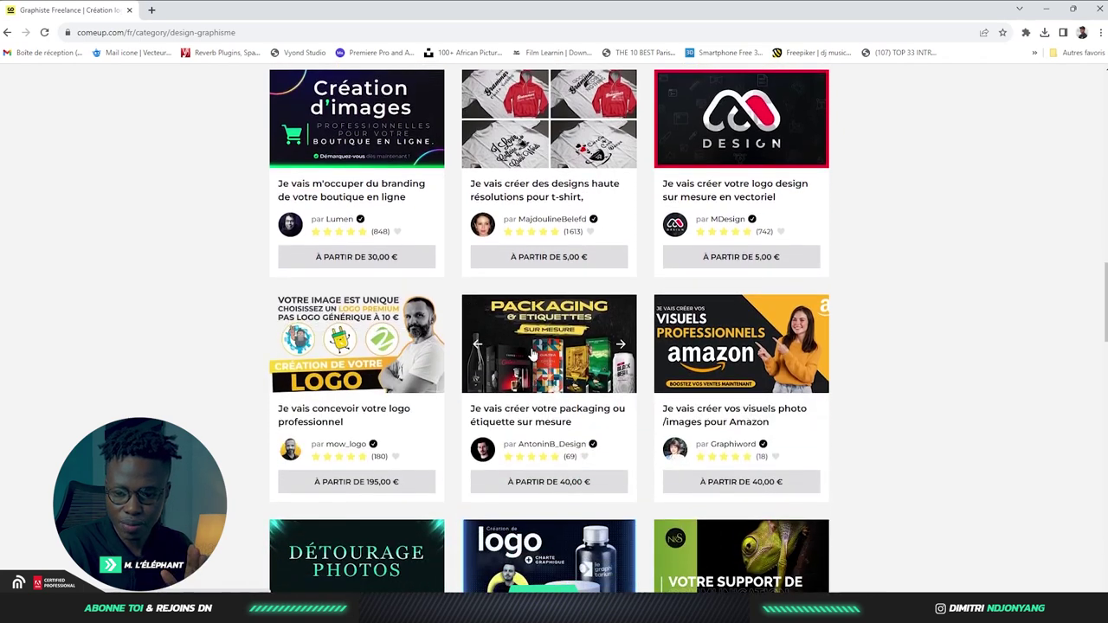
scroll(532, 355, down, 1)
scroll(563, 415, up, 2)
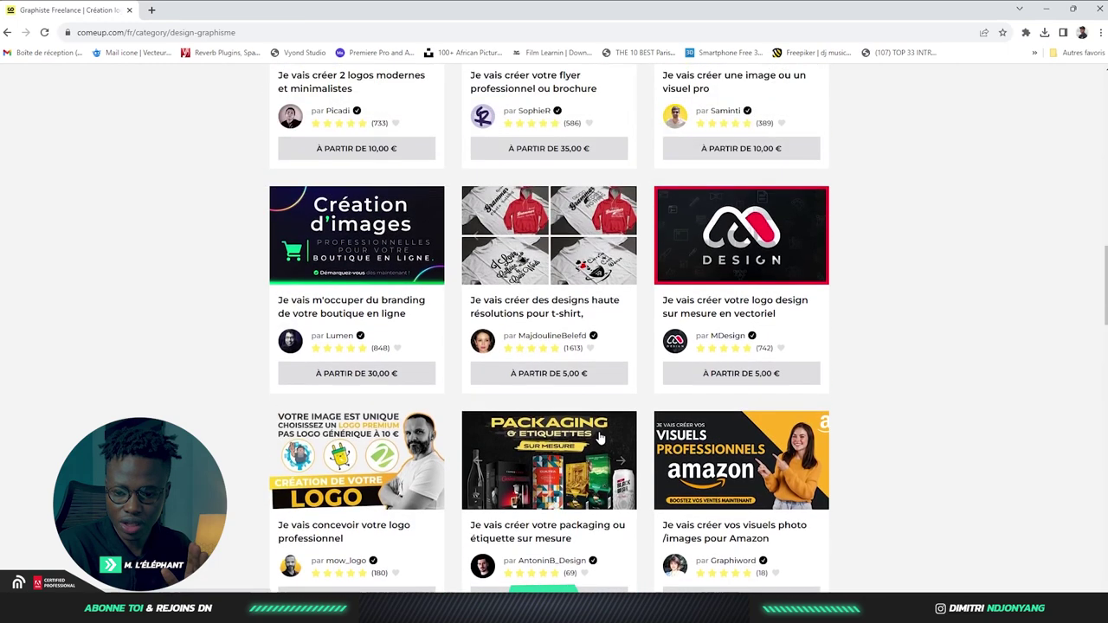
scroll(479, 459, down, 2)
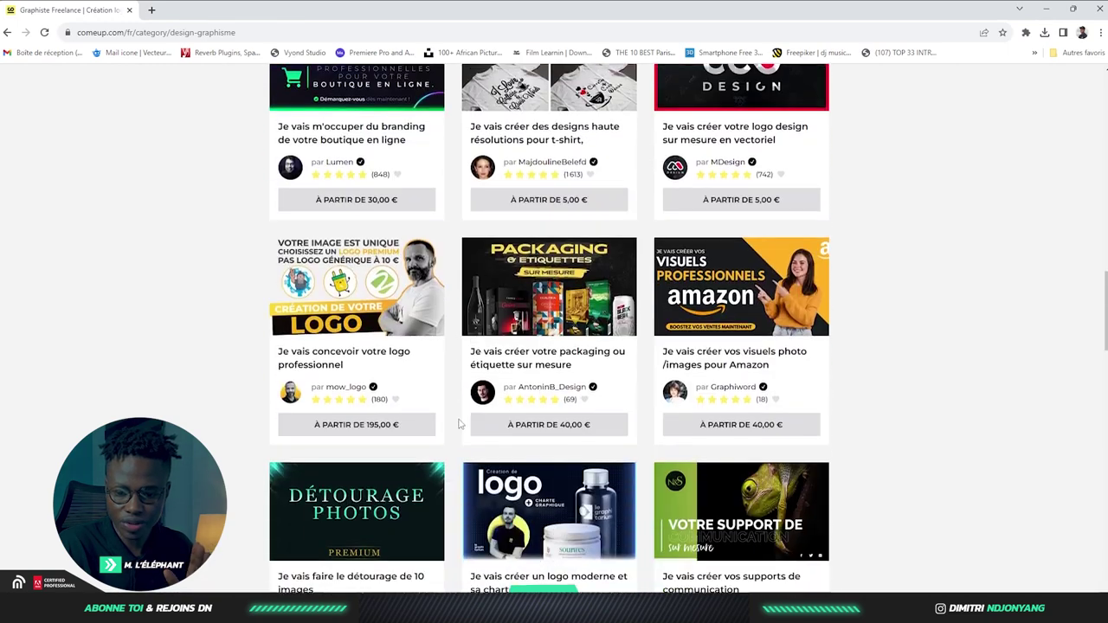
scroll(400, 387, up, 1)
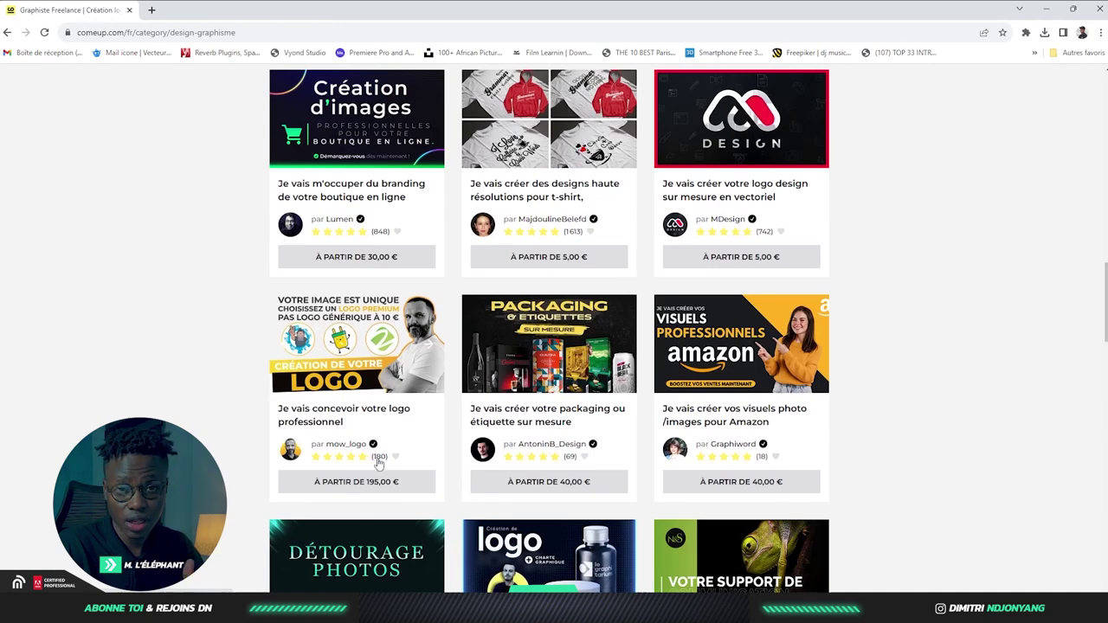
scroll(378, 465, down, 2)
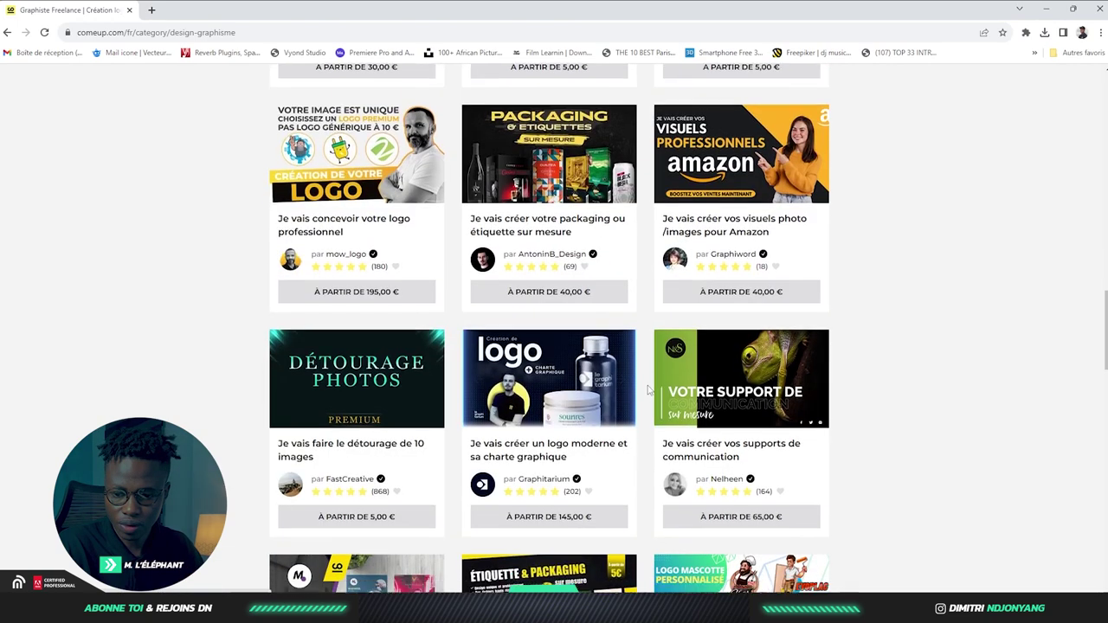
scroll(637, 387, down, 2)
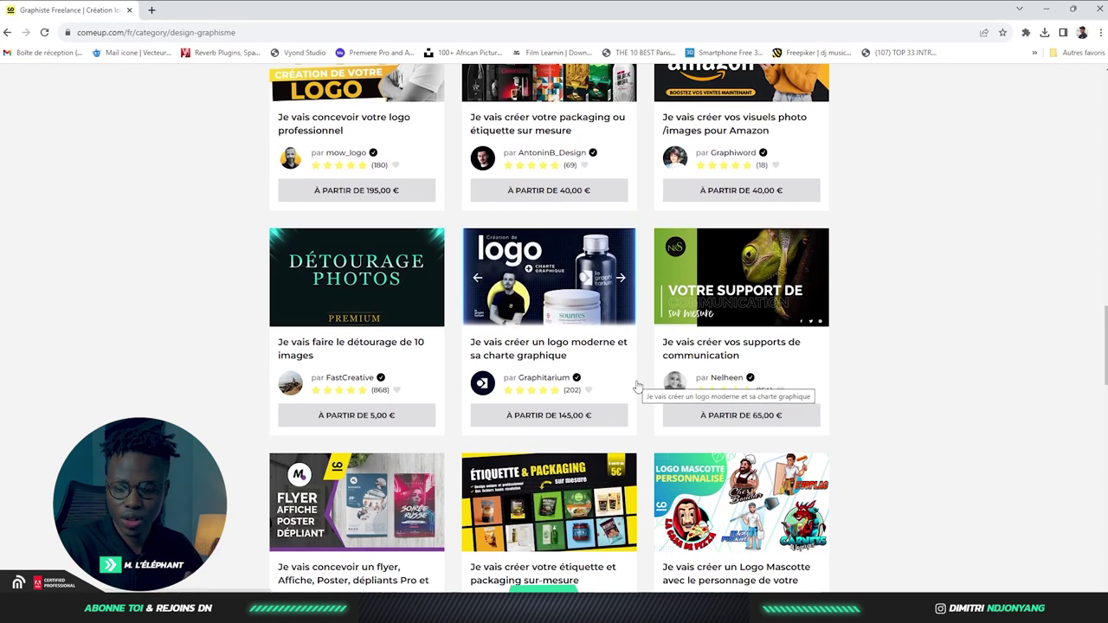
scroll(638, 385, up, 1)
scroll(636, 381, down, 1)
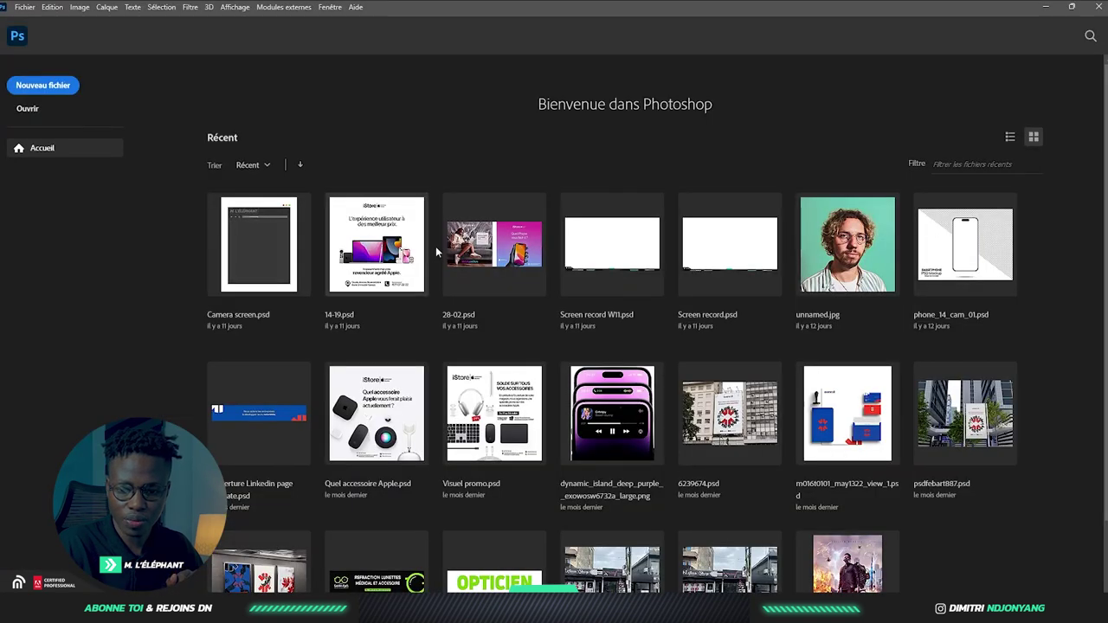
- Start a new Photoshop document and set its width to 1600 pixels
key(ctrl+n)
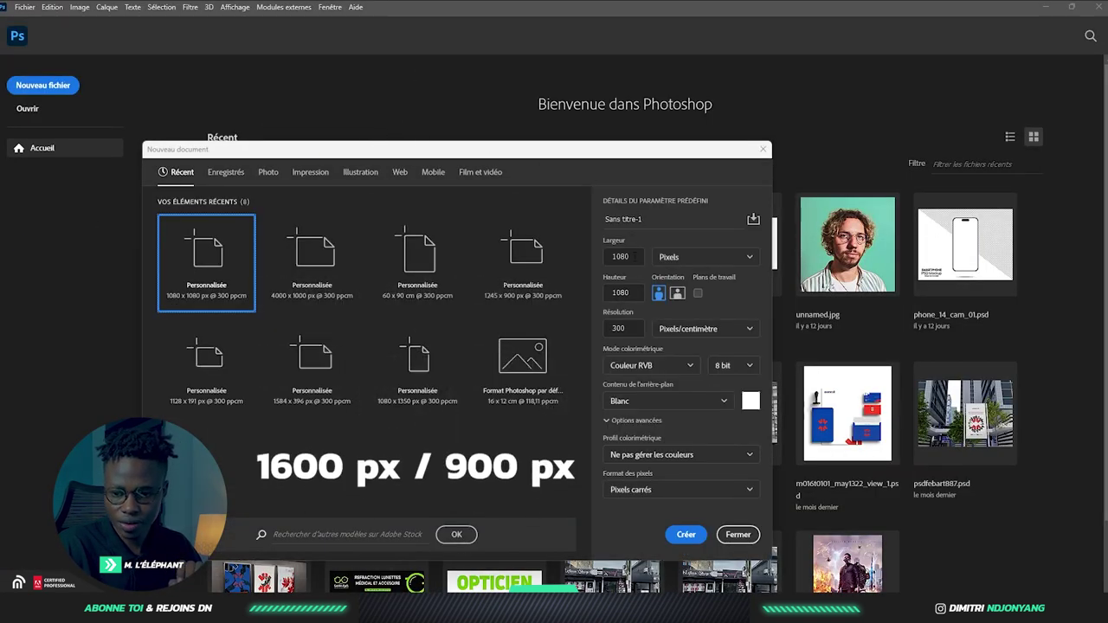
click(624, 256)
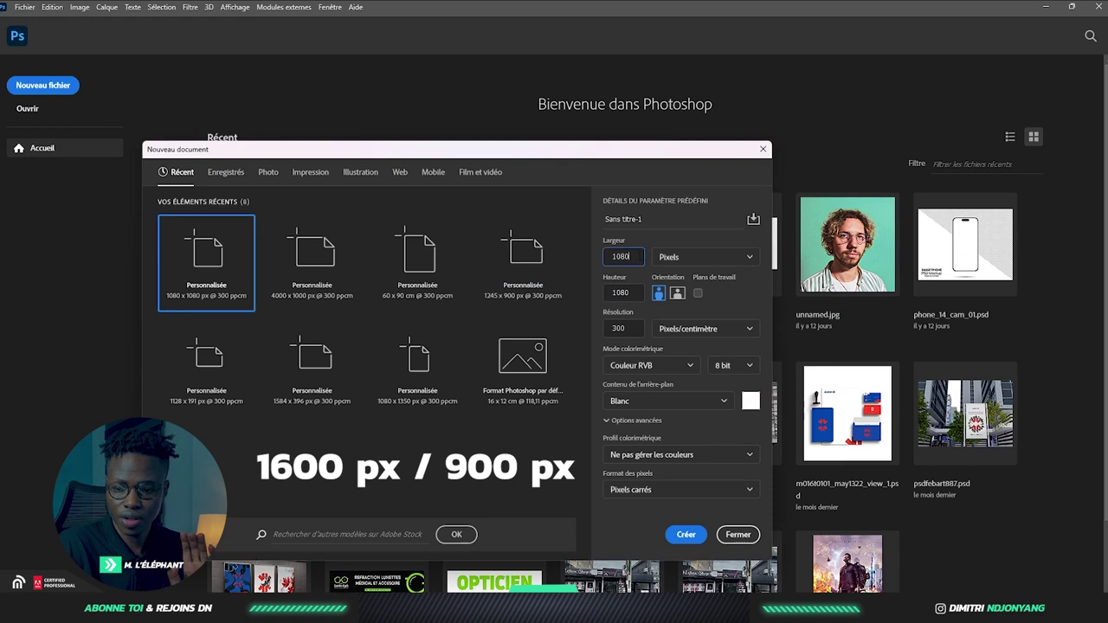
text(1600)
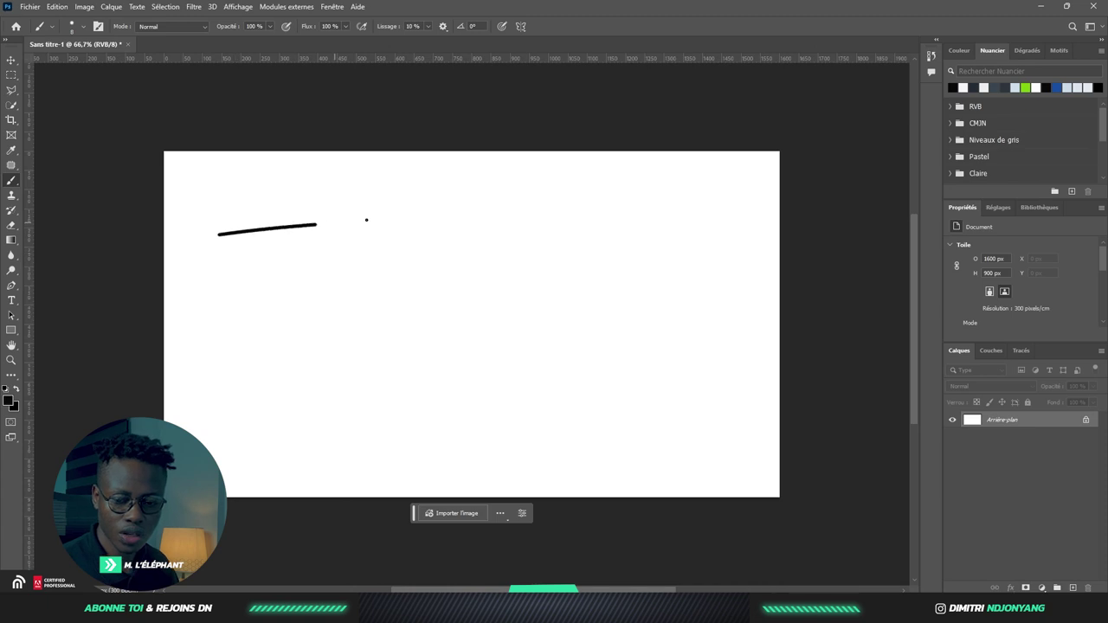
- Sketch two horizontal lines and a rectangle outline, then add the empty layer Calque 1
drag(367, 220, 427, 216)
drag(220, 324, 415, 315)
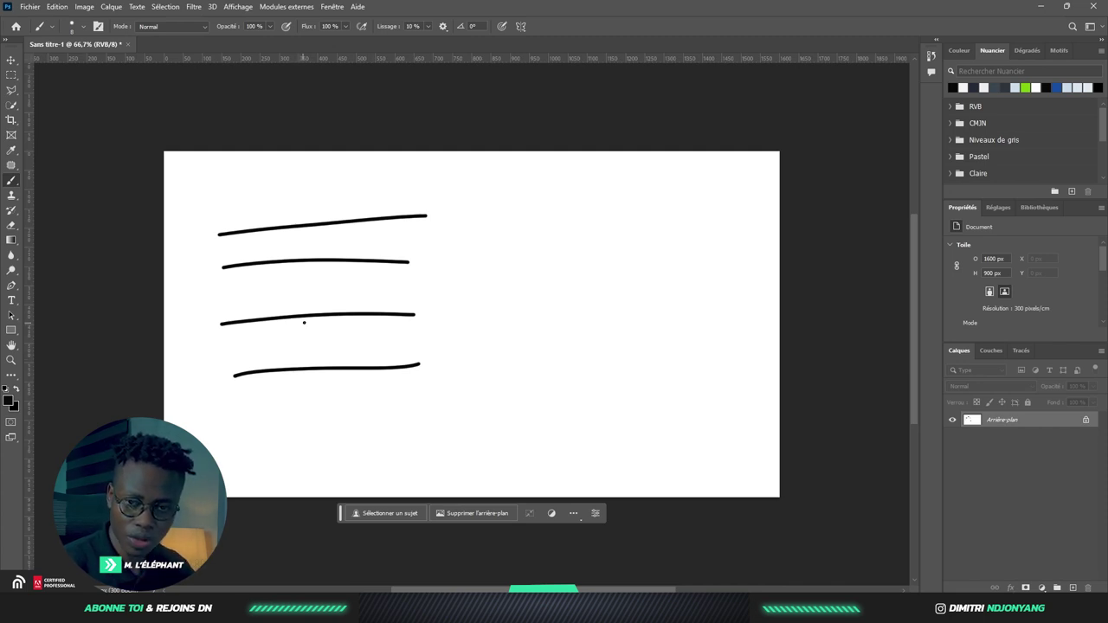
drag(557, 270, 547, 364)
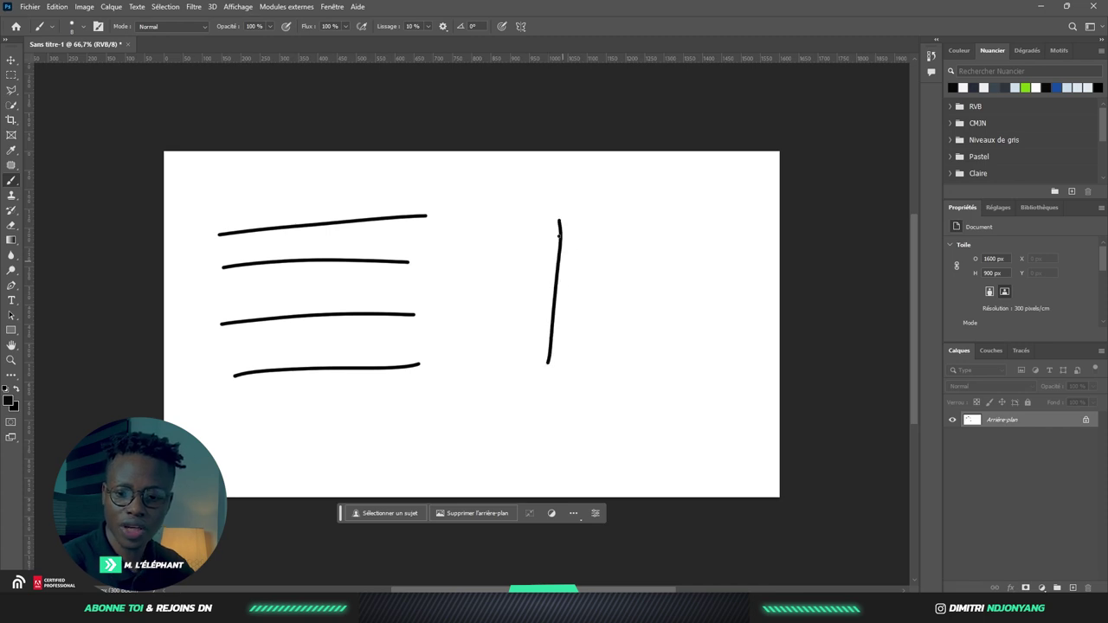
drag(556, 208, 690, 193)
drag(532, 380, 680, 379)
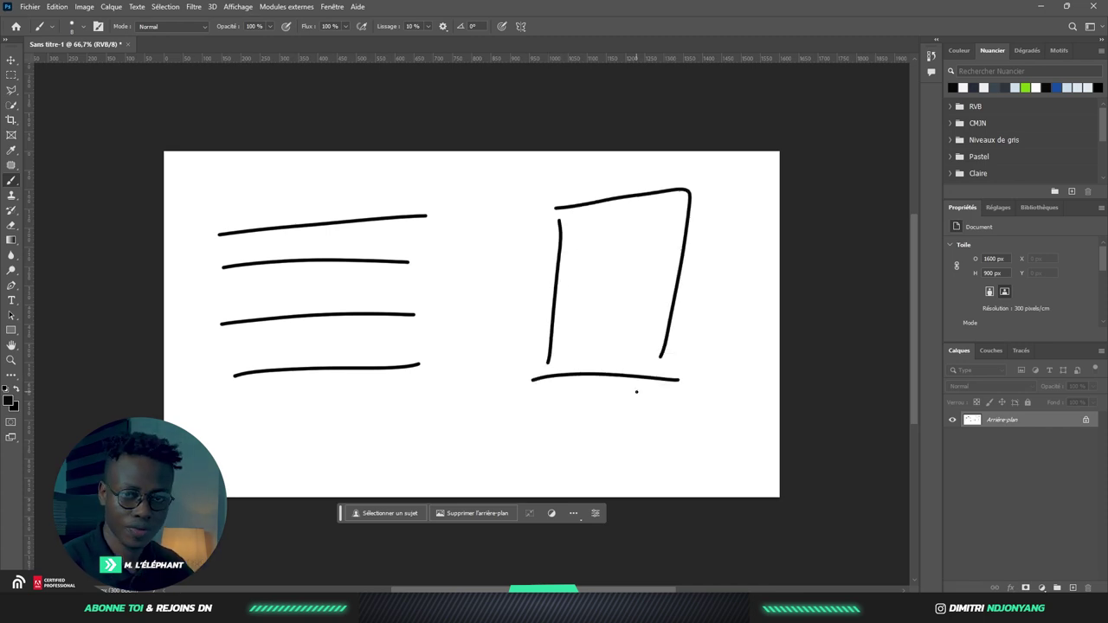
click(1073, 588)
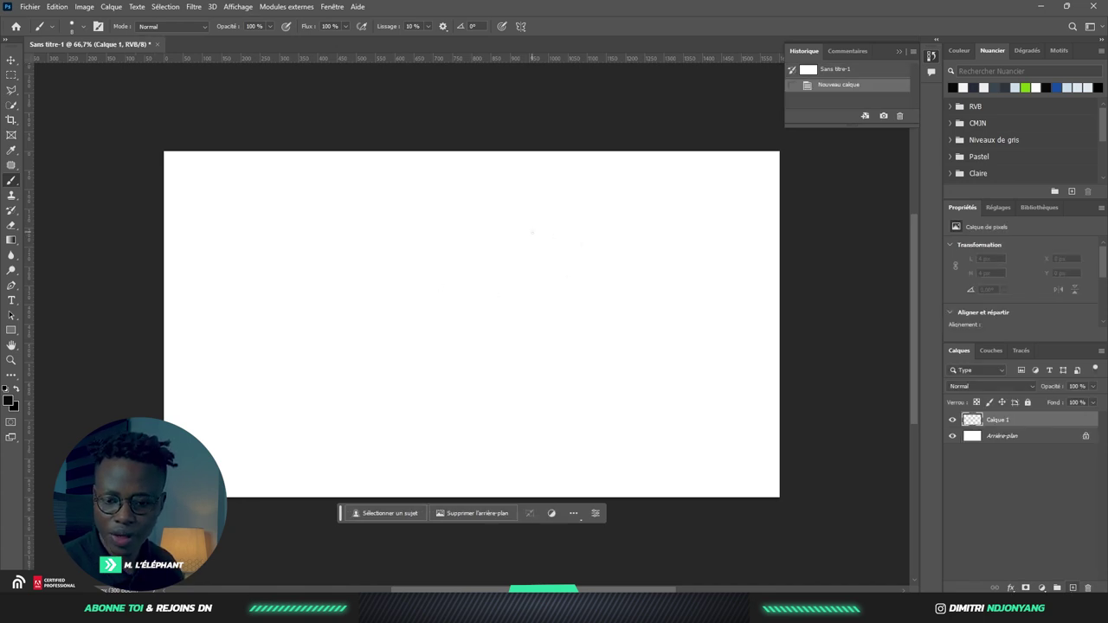
- Sketch three horizontal lines and a left square, then delete that sketch layer
drag(531, 232, 649, 225)
drag(535, 270, 692, 282)
drag(530, 337, 710, 341)
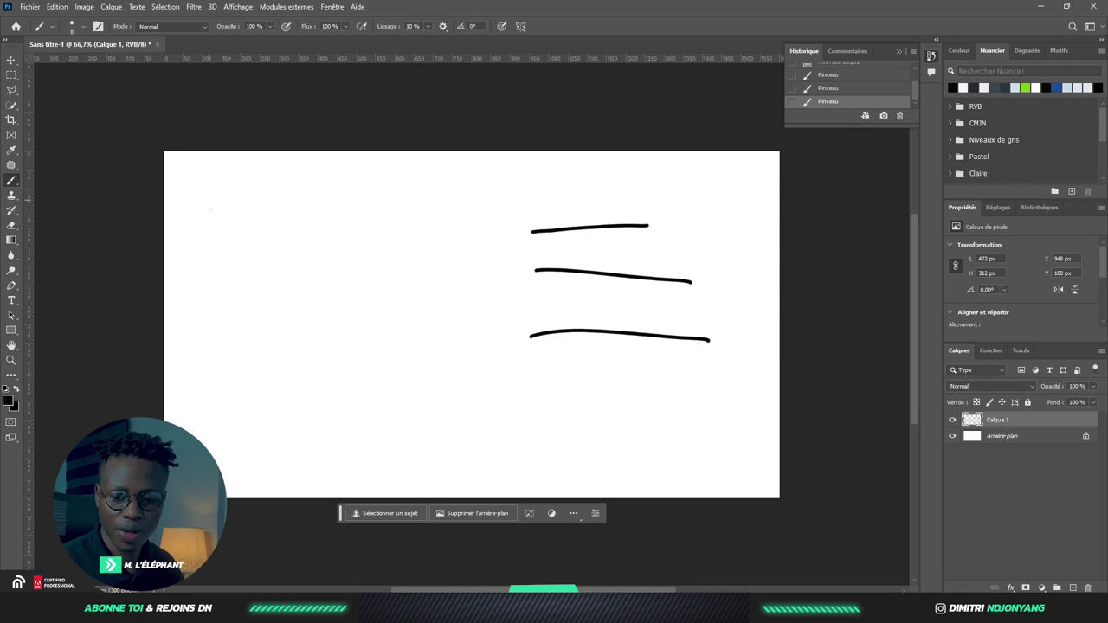
mouse_move(210, 210)
mouse_down()
mouse_move(225, 368)
mouse_move(381, 222)
mouse_move(378, 400)
mouse_up()
drag(213, 384, 397, 381)
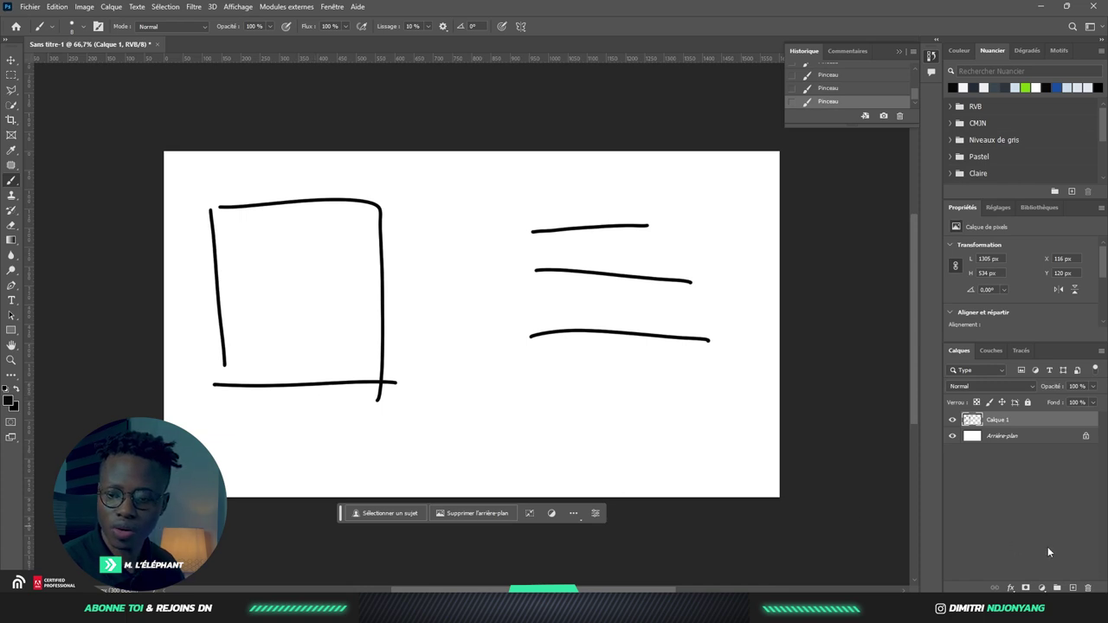
click(1088, 587)
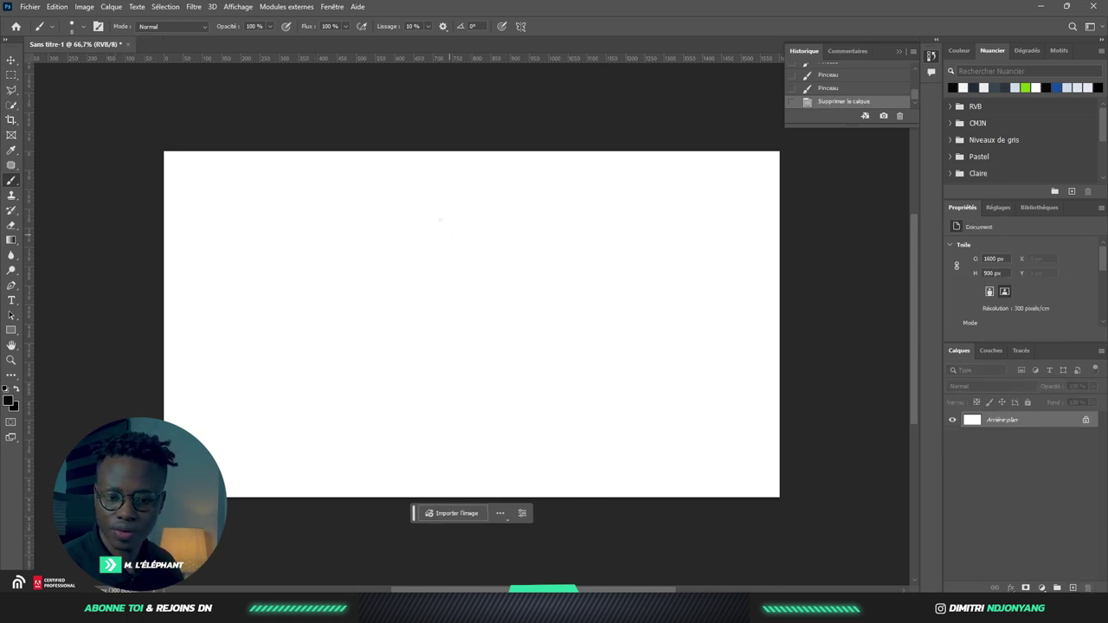
- Sketch a large central box, two headline lines above it, and a side box
drag(361, 256, 579, 243)
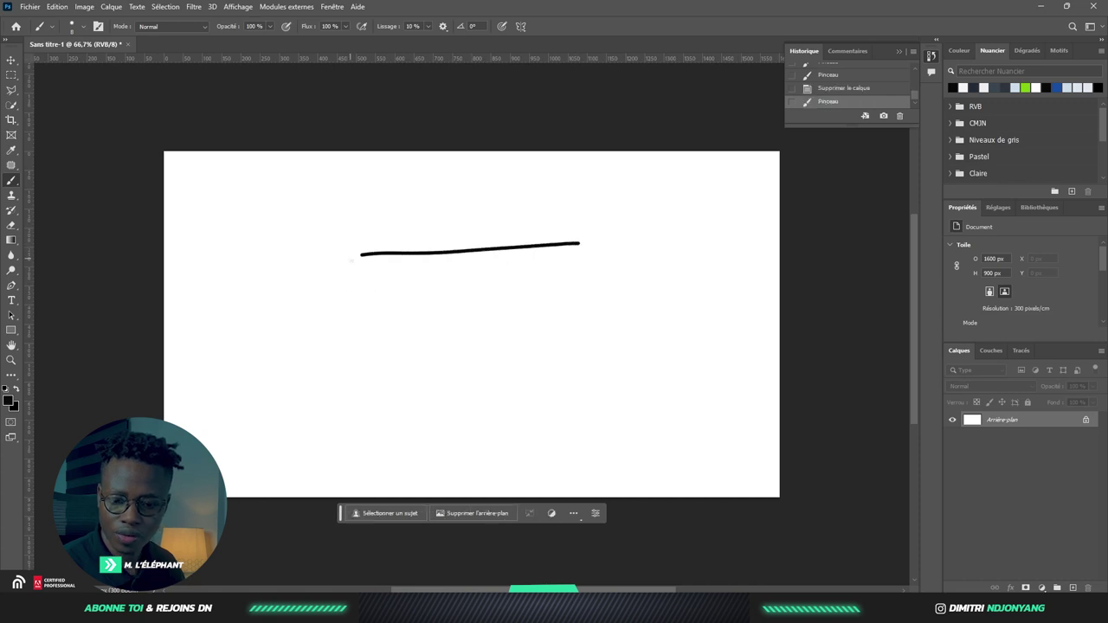
drag(351, 260, 354, 457)
drag(577, 247, 542, 456)
drag(339, 471, 547, 469)
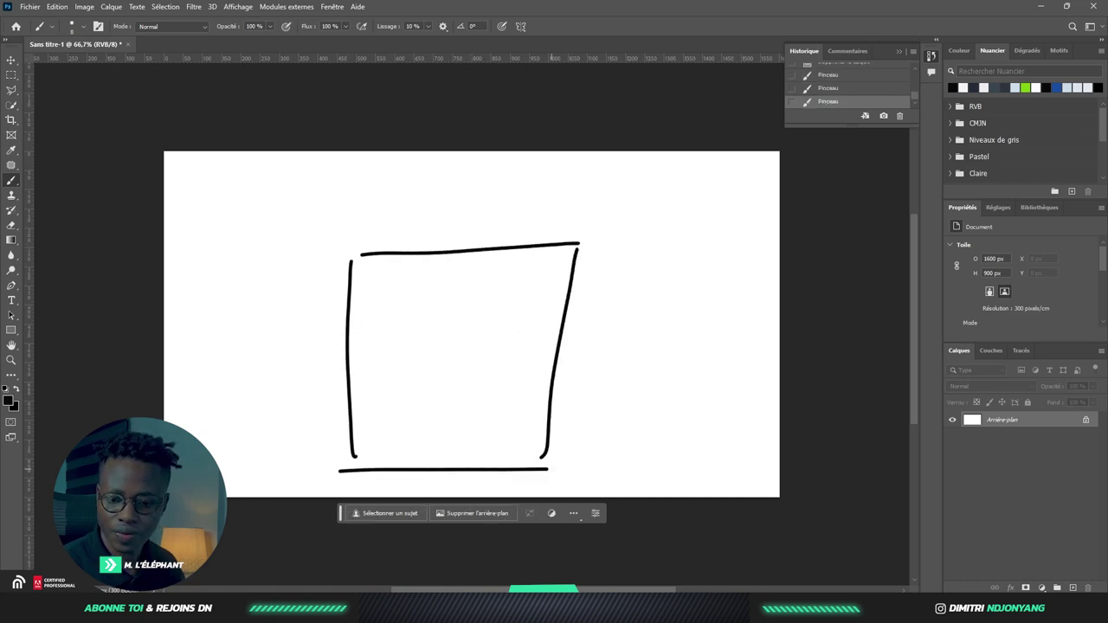
drag(363, 191, 534, 175)
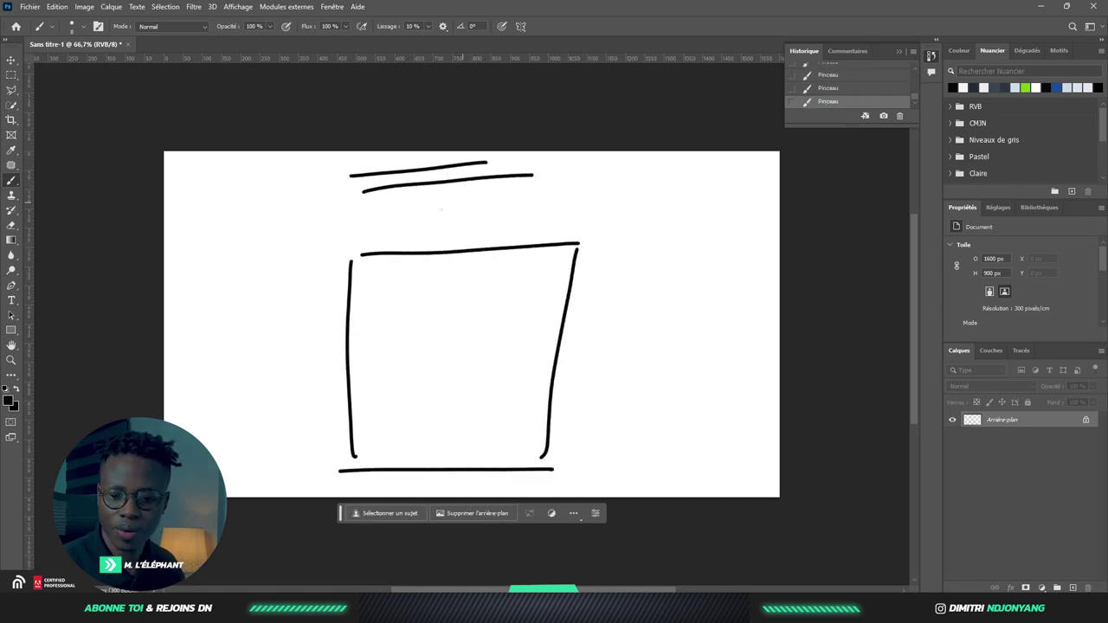
drag(400, 222, 567, 209)
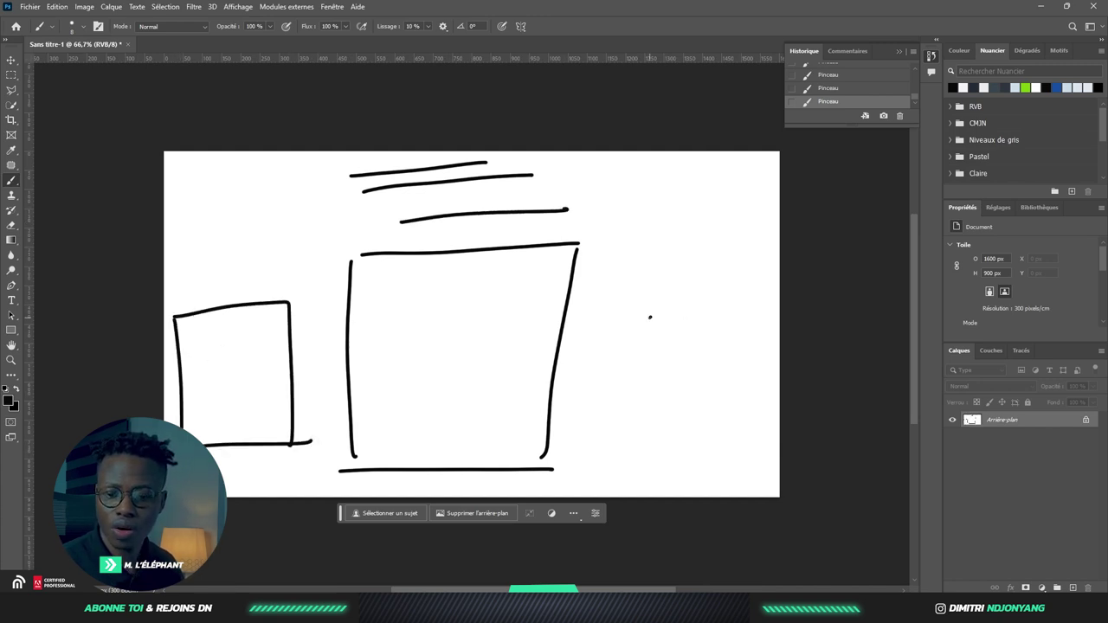
mouse_move(620, 295)
mouse_down()
mouse_move(763, 284)
mouse_move(741, 438)
mouse_up()
drag(633, 452, 766, 463)
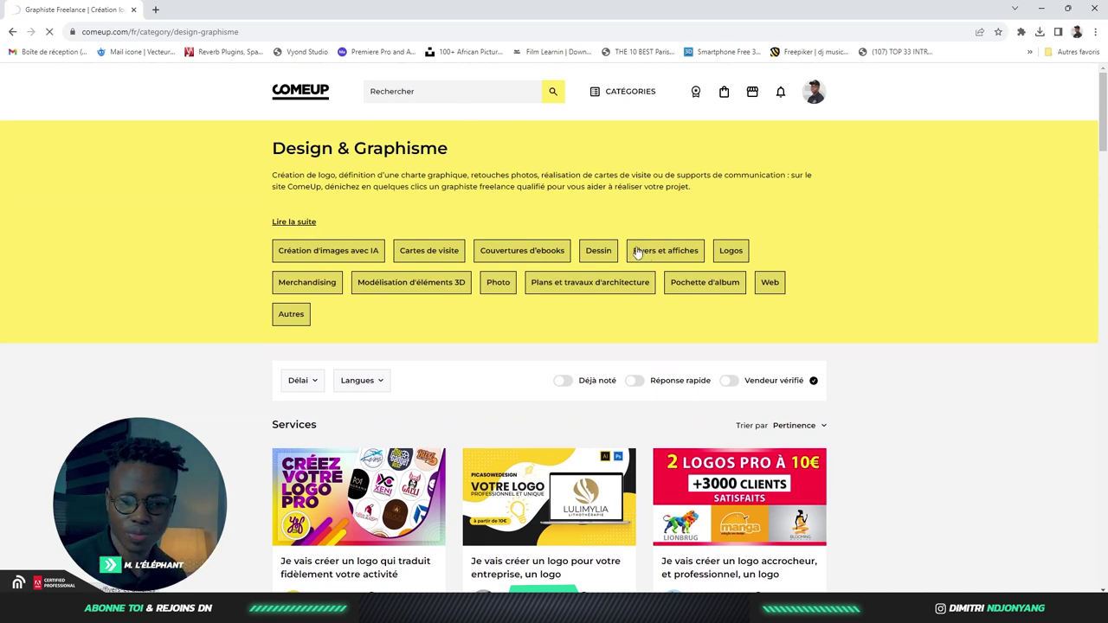
- Open Flyers et affiches, scroll its services, and bring up the premium flyer offer's link menu
click(635, 252)
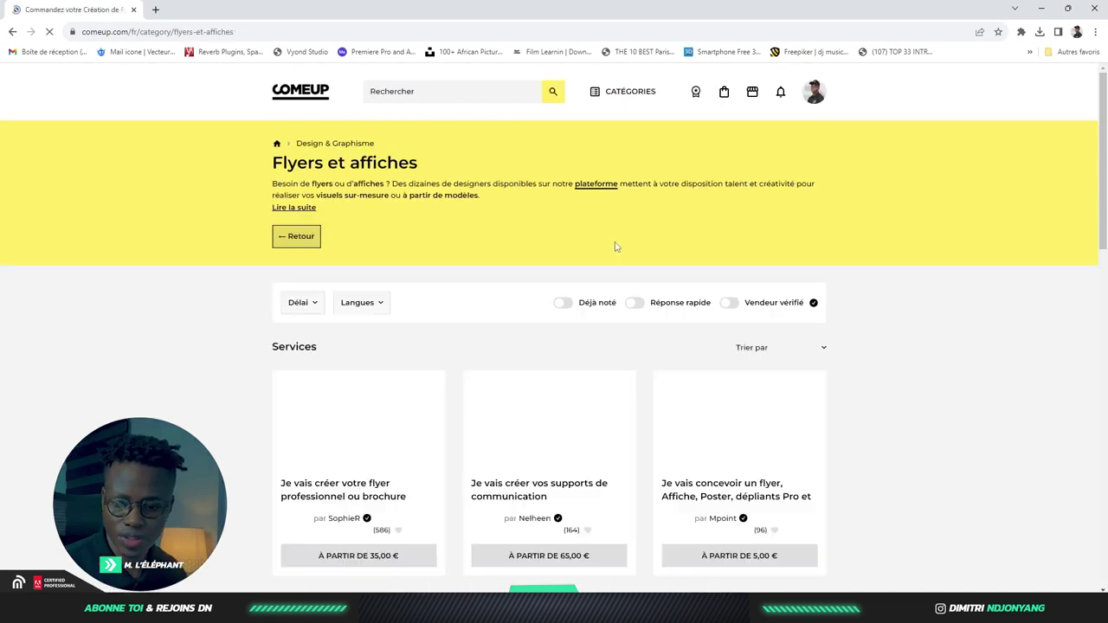
scroll(607, 220, down, 2)
scroll(607, 223, down, 1)
scroll(677, 222, down, 1)
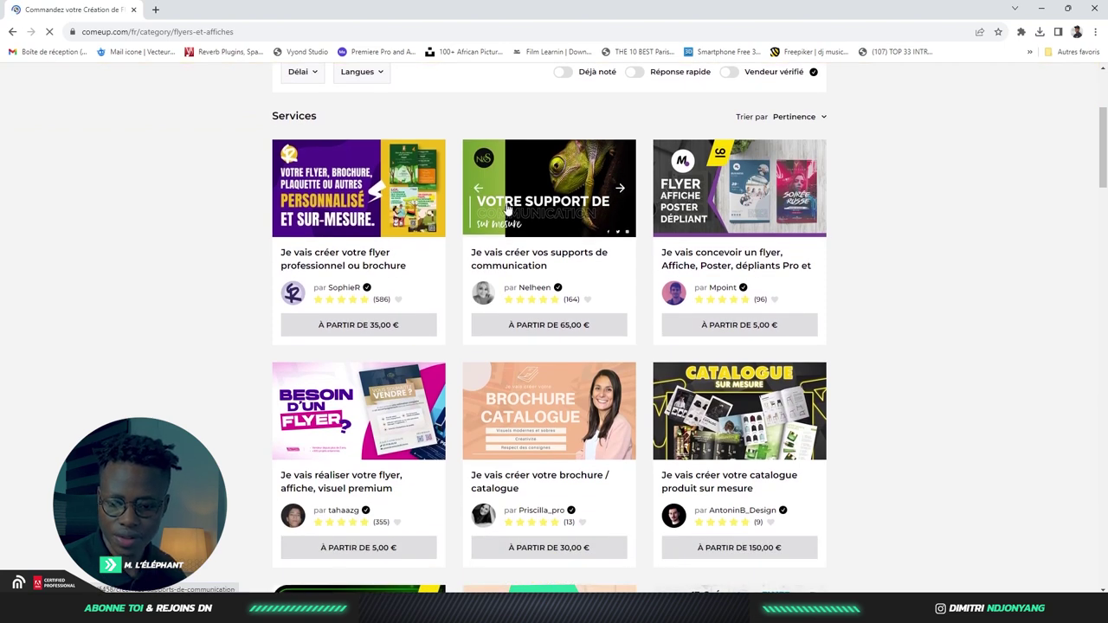
scroll(507, 210, down, 1)
scroll(545, 218, down, 2)
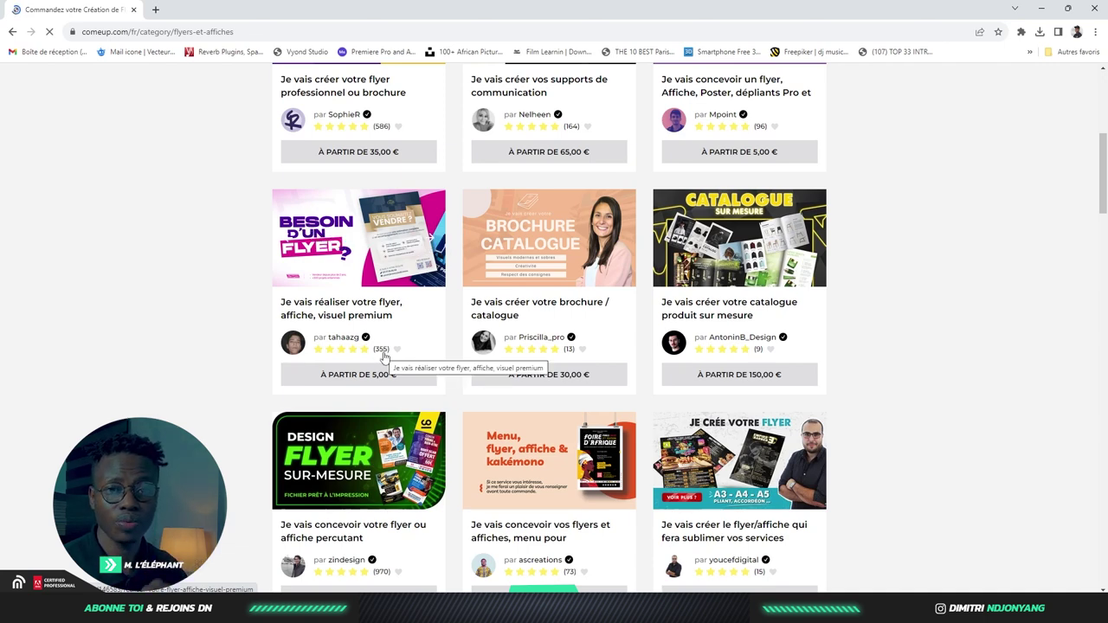
right_click(350, 302)
- Open the 'visuel premium' flyer offer in a new tab and browse the following flyer cards
click(387, 313)
scroll(475, 331, down, 2)
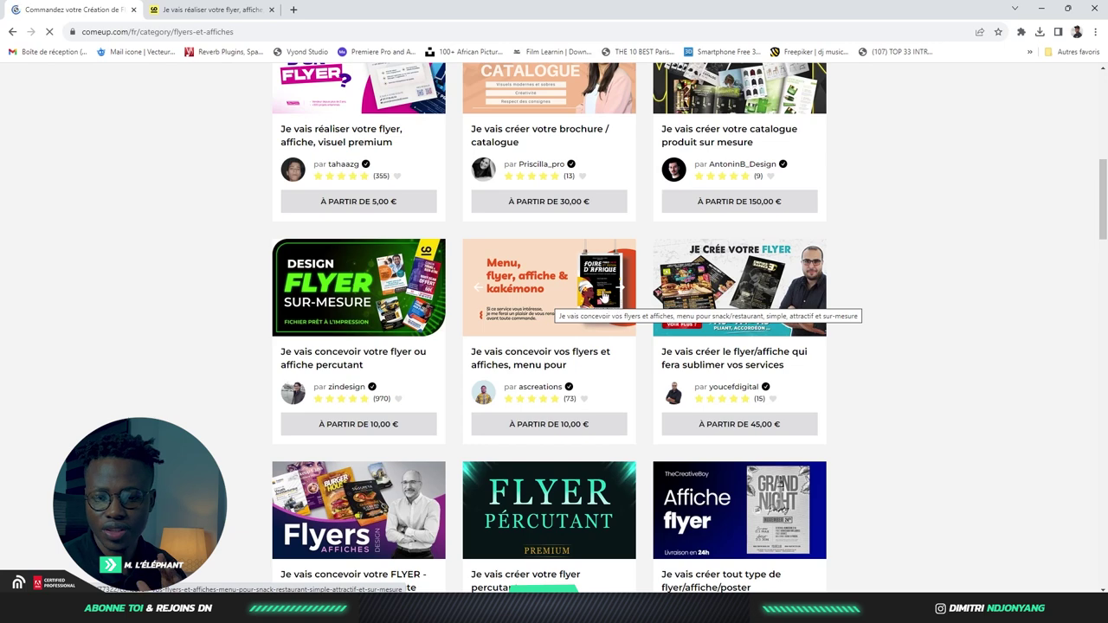
scroll(604, 303, down, 1)
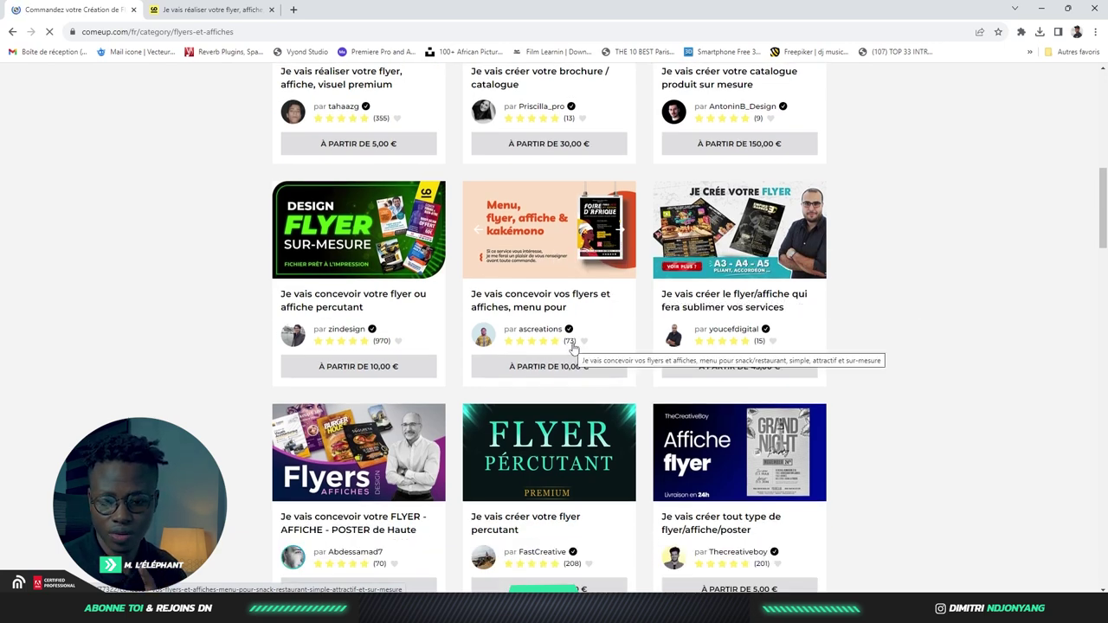
scroll(572, 321, down, 1)
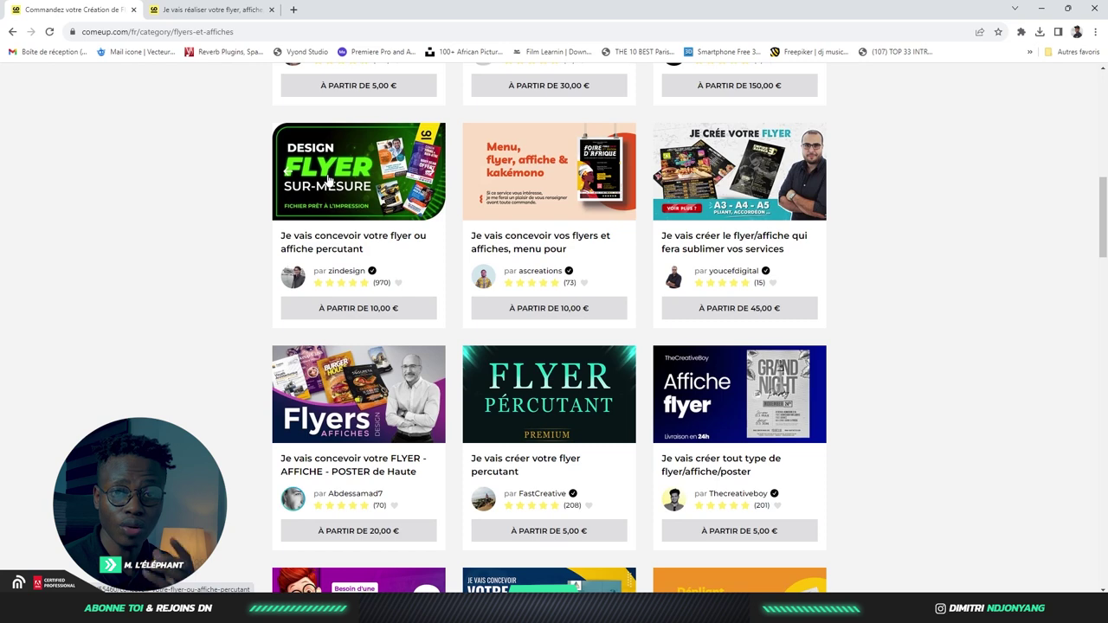
scroll(526, 267, down, 1)
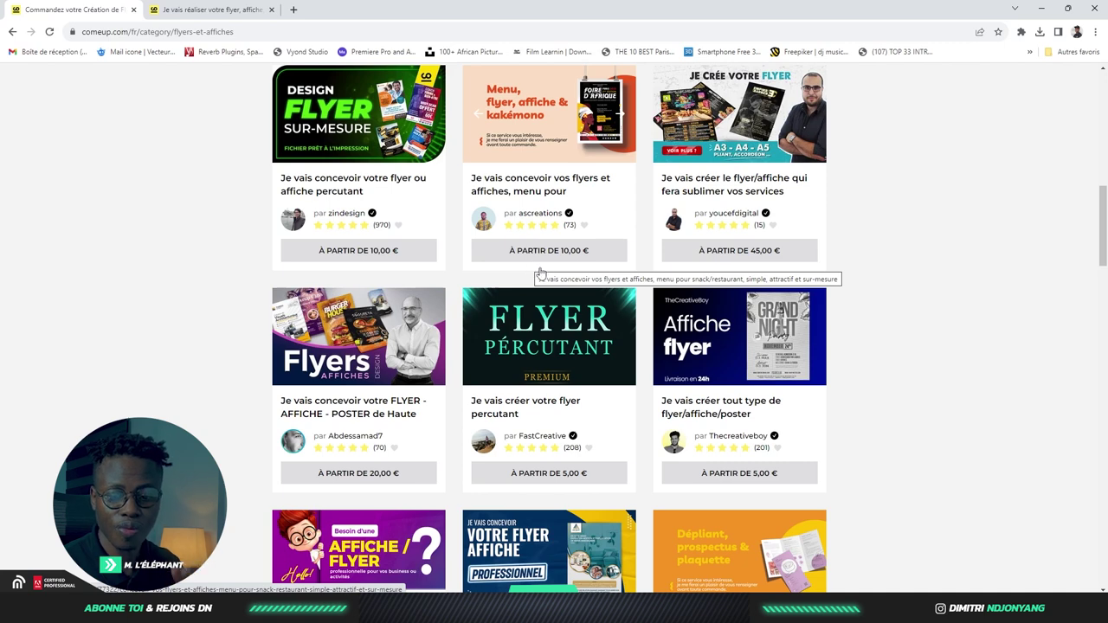
scroll(537, 270, down, 4)
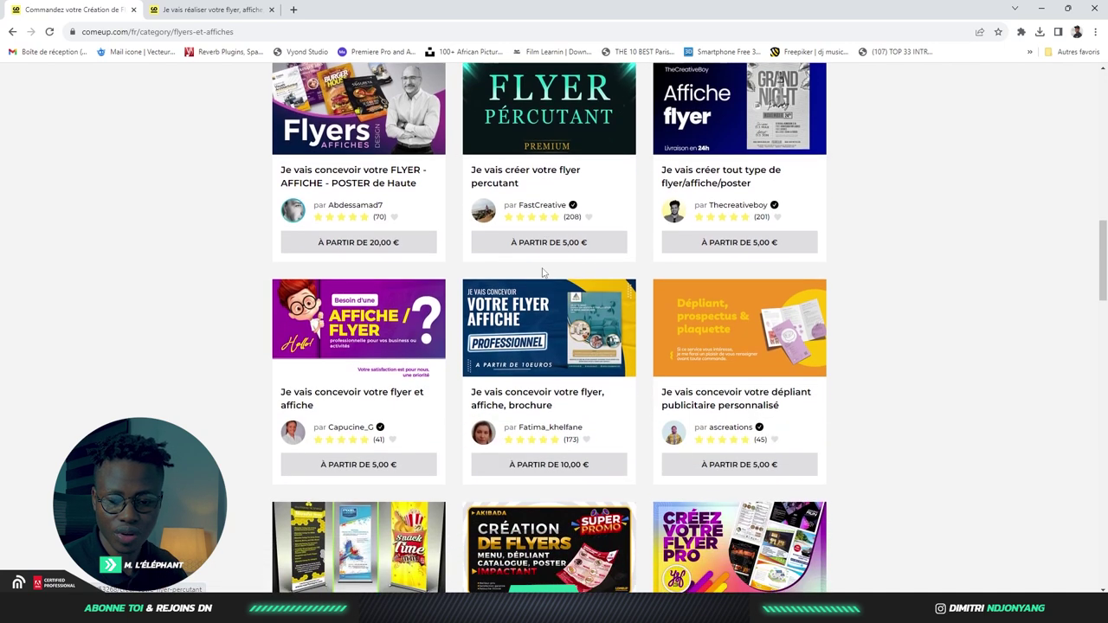
scroll(535, 275, down, 1)
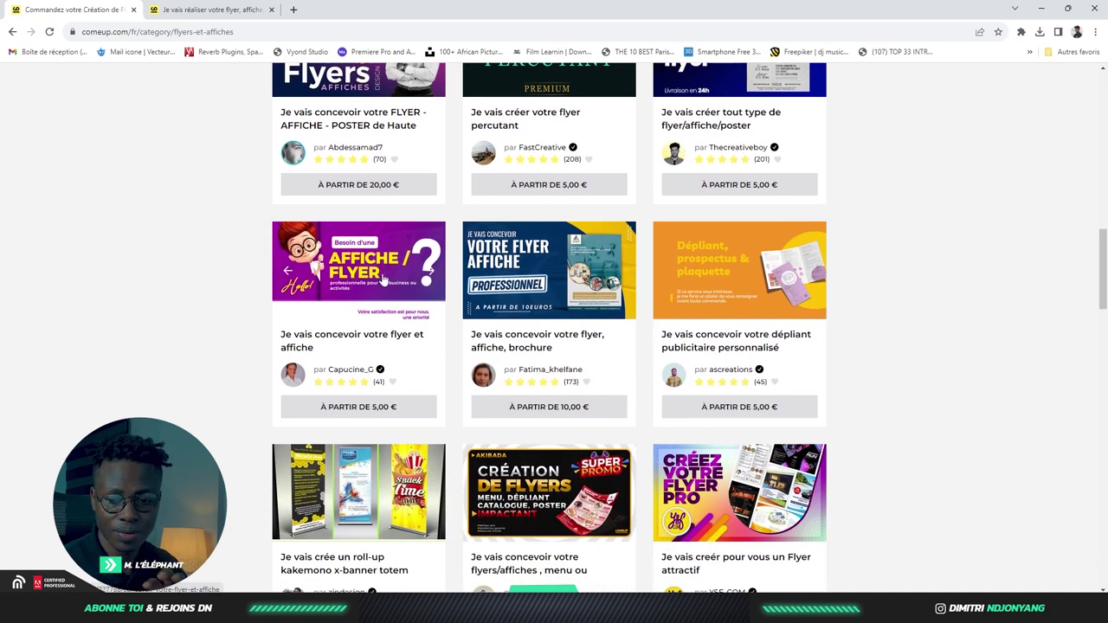
scroll(633, 284, down, 2)
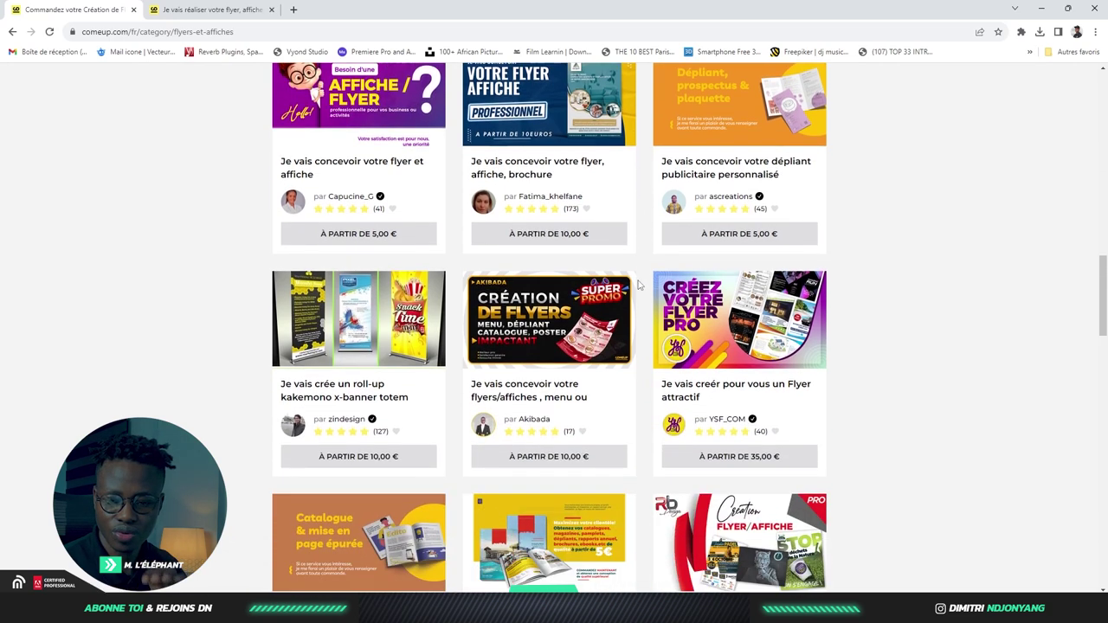
scroll(638, 284, down, 1)
- Scroll through the remaining flyer offers, then return to the Photoshop canvas
scroll(641, 260, up, 5)
scroll(642, 250, down, 3)
scroll(554, 346, down, 4)
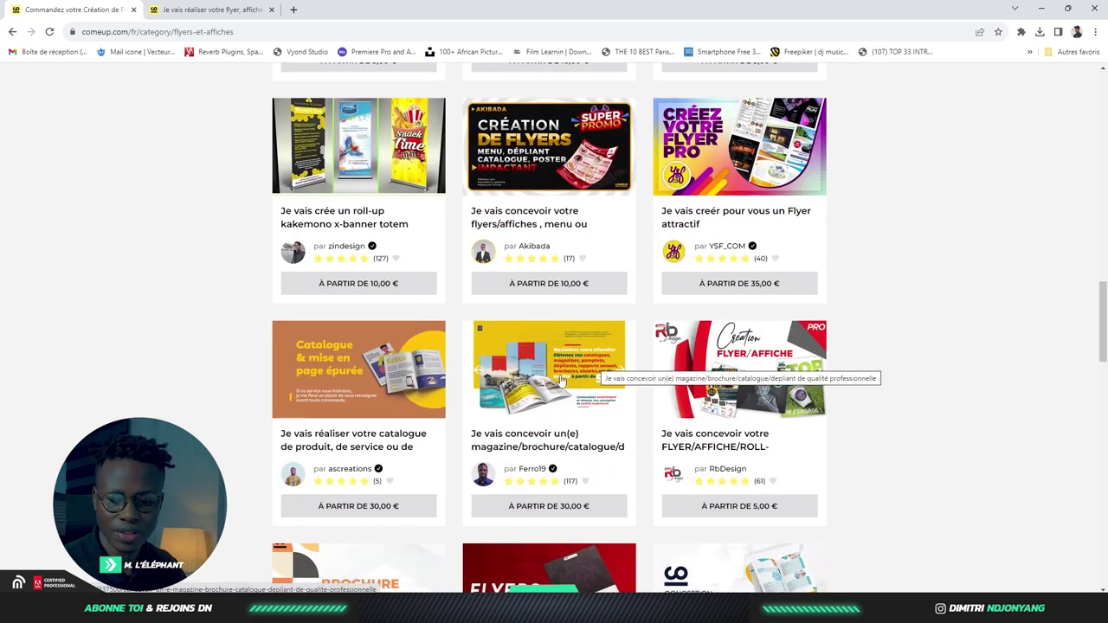
scroll(551, 398, down, 3)
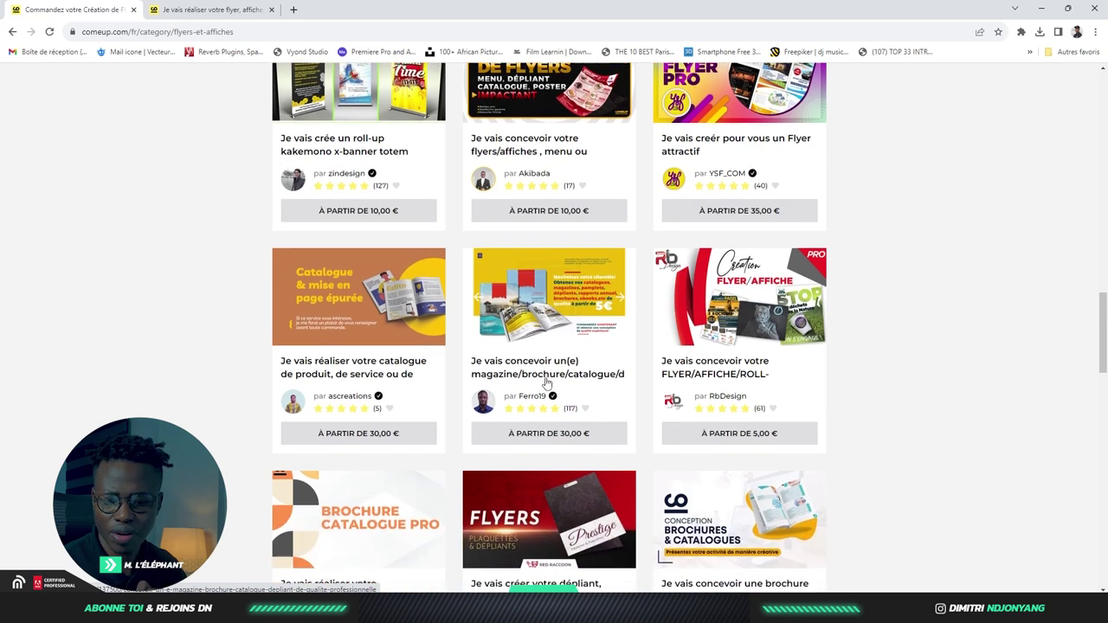
scroll(554, 373, down, 2)
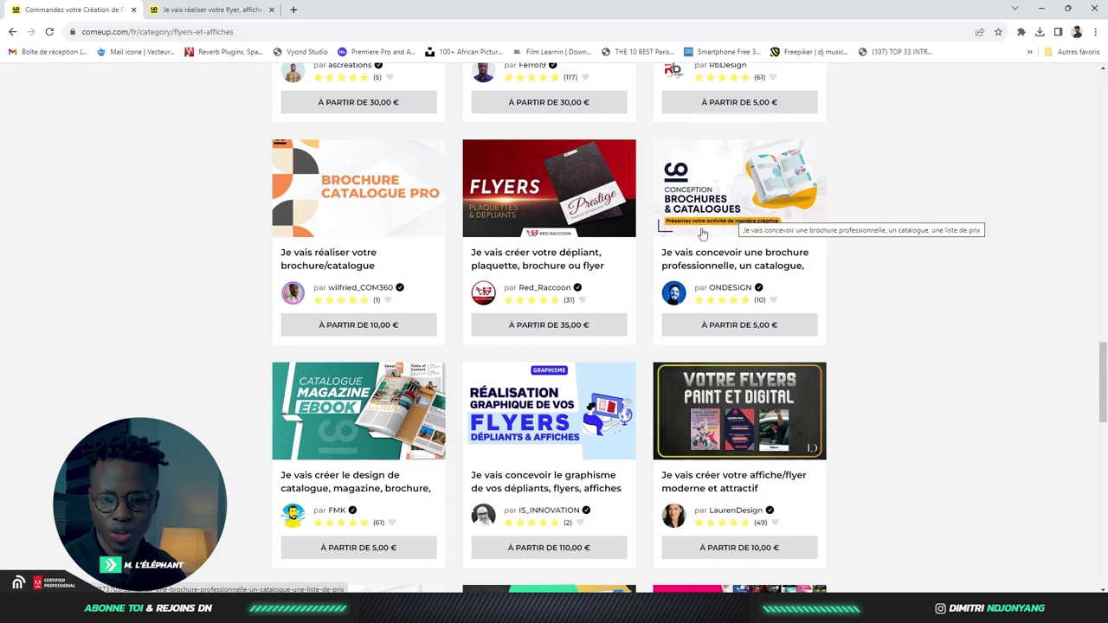
scroll(703, 234, up, 3)
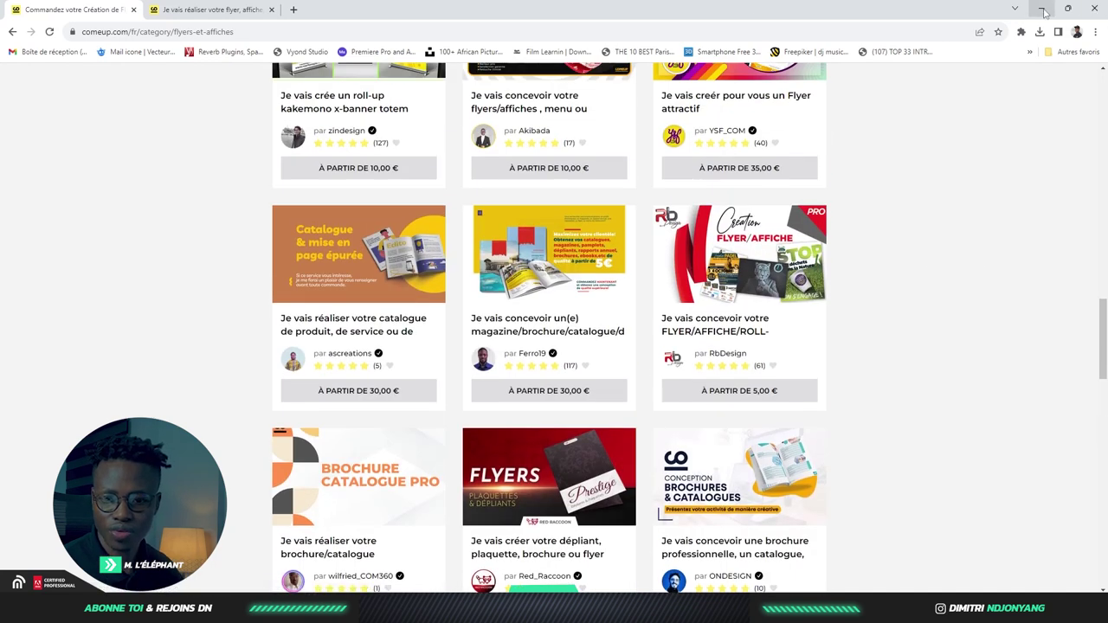
scroll(612, 148, up, 1)
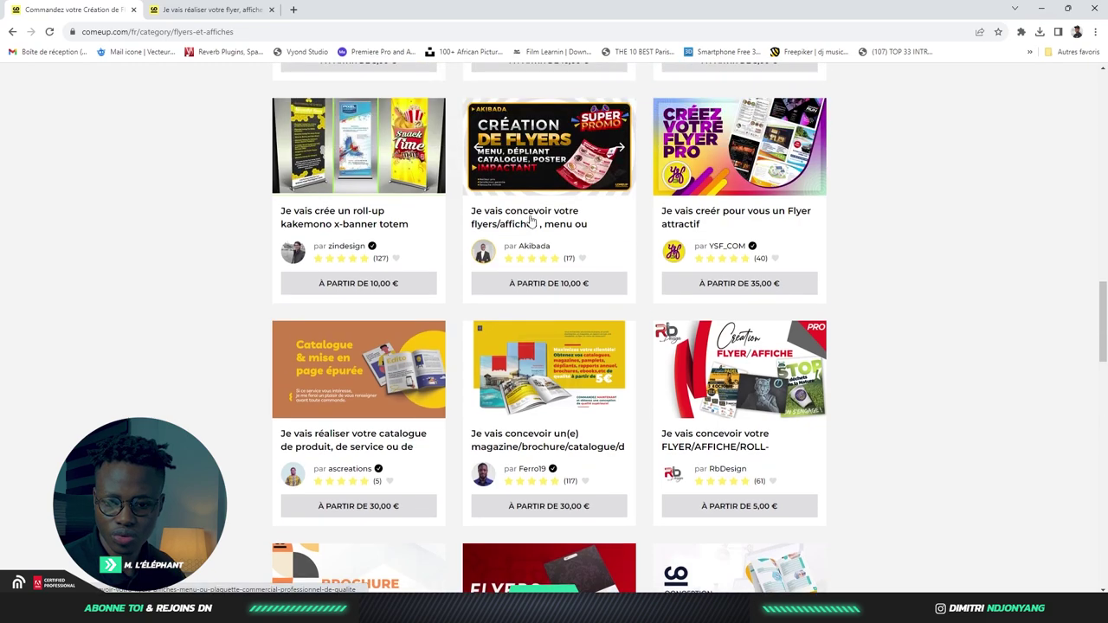
scroll(580, 224, up, 2)
scroll(563, 242, up, 2)
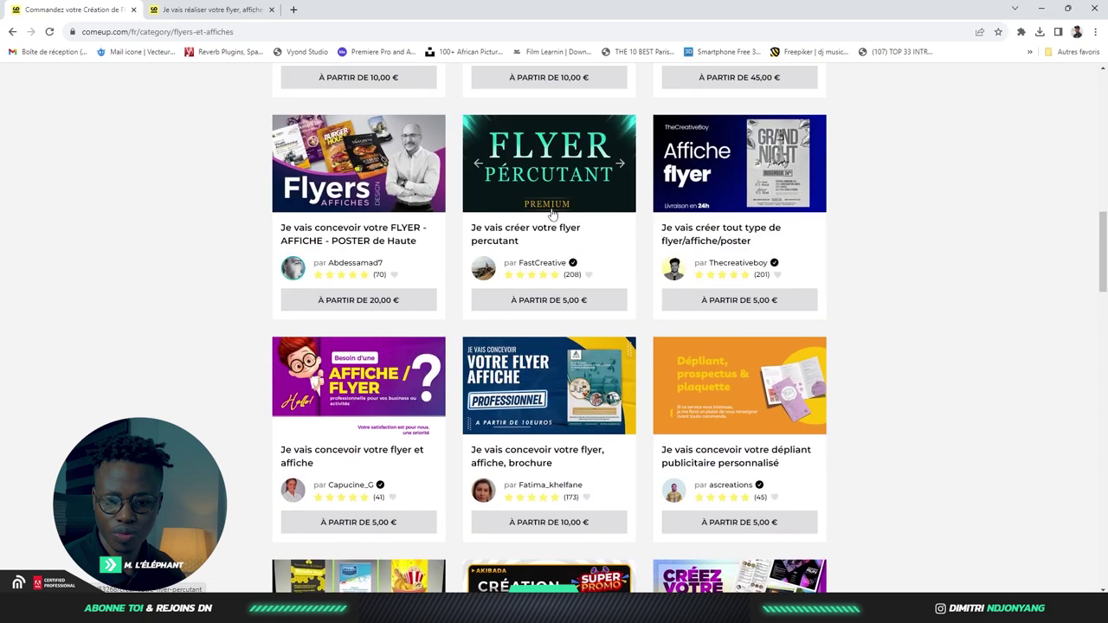
scroll(548, 258, down, 1)
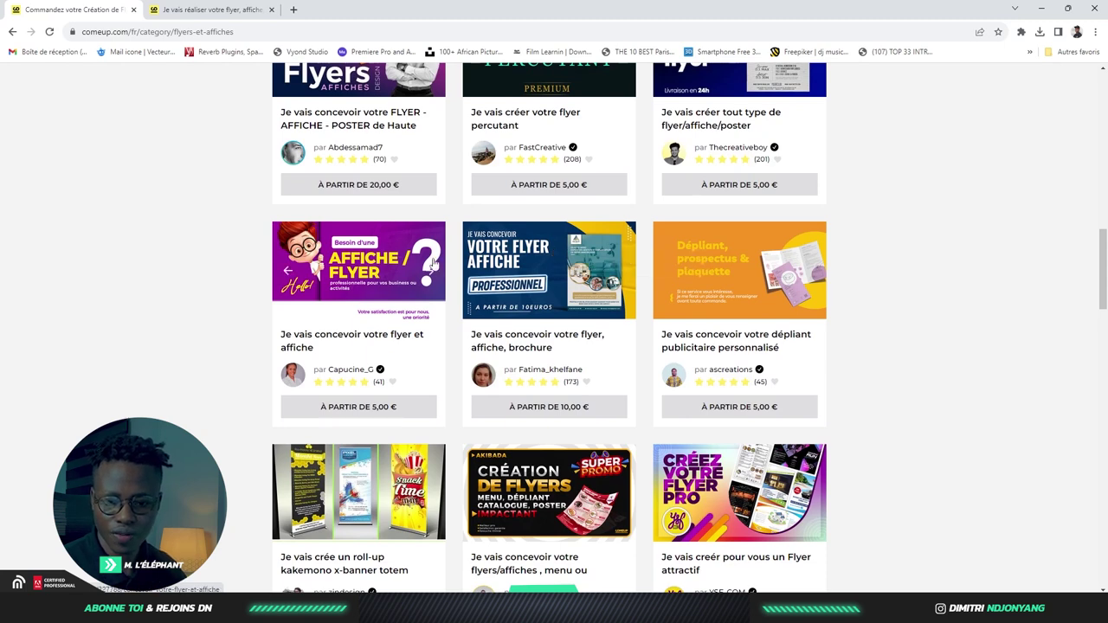
scroll(485, 243, up, 3)
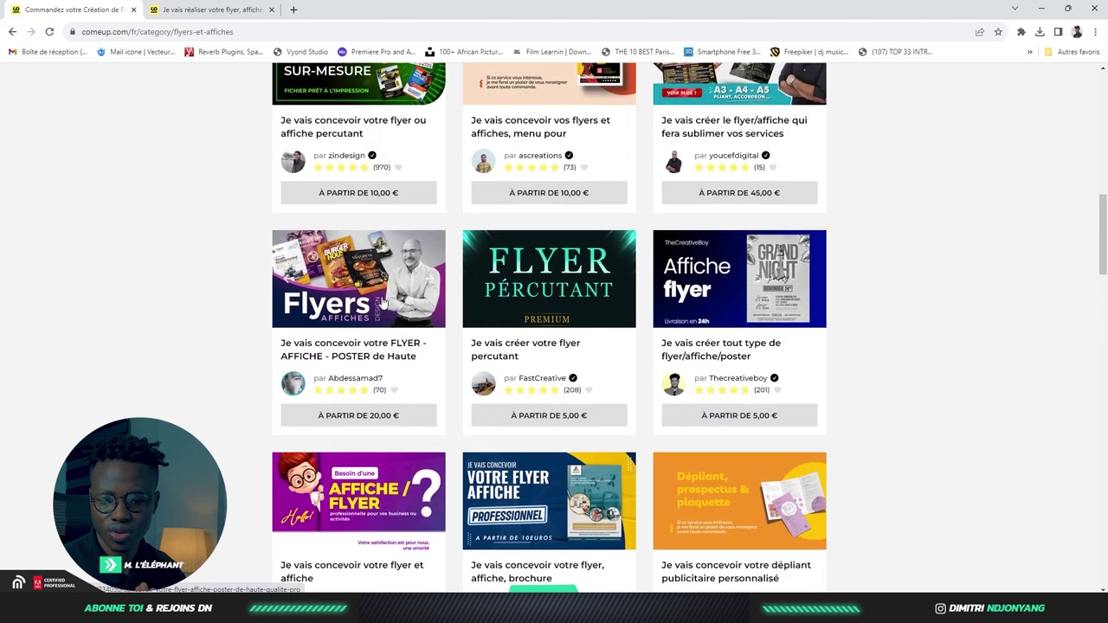
scroll(556, 191, down, 1)
scroll(555, 190, down, 1)
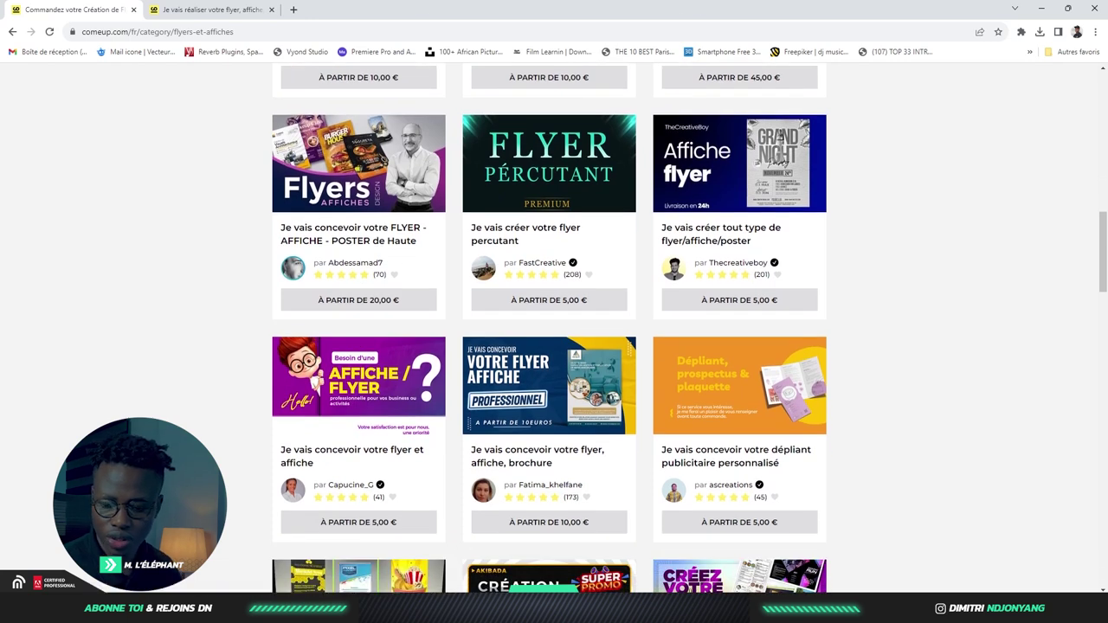
click(719, 546)
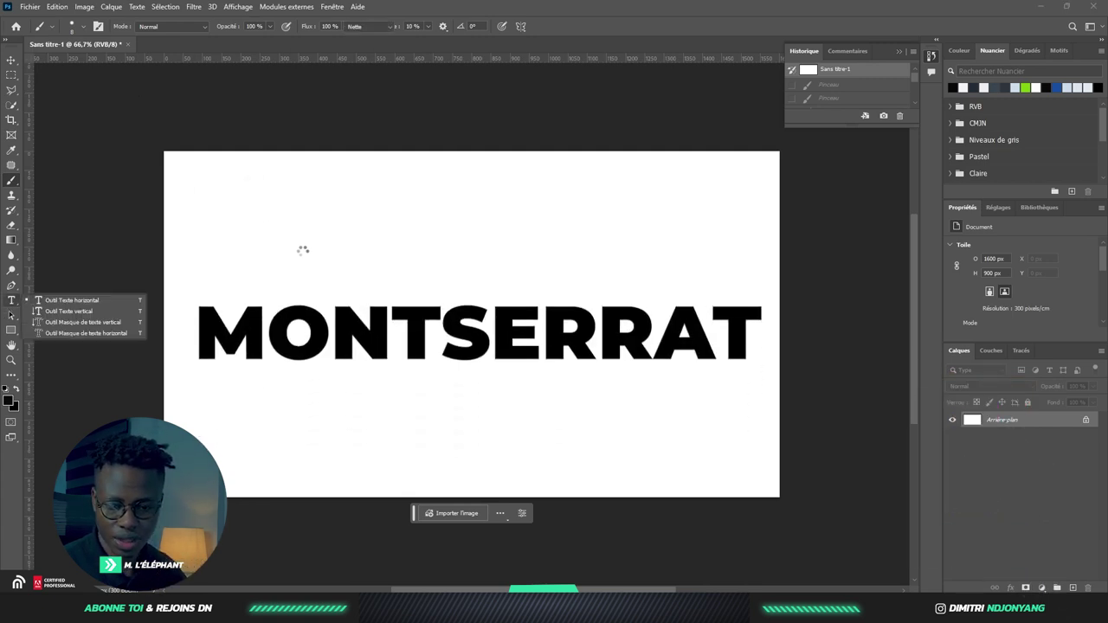
- Type and commit the headline text 'BESOIN D'UN', fixing the mistyped apostrophe
text(BESOIN D)
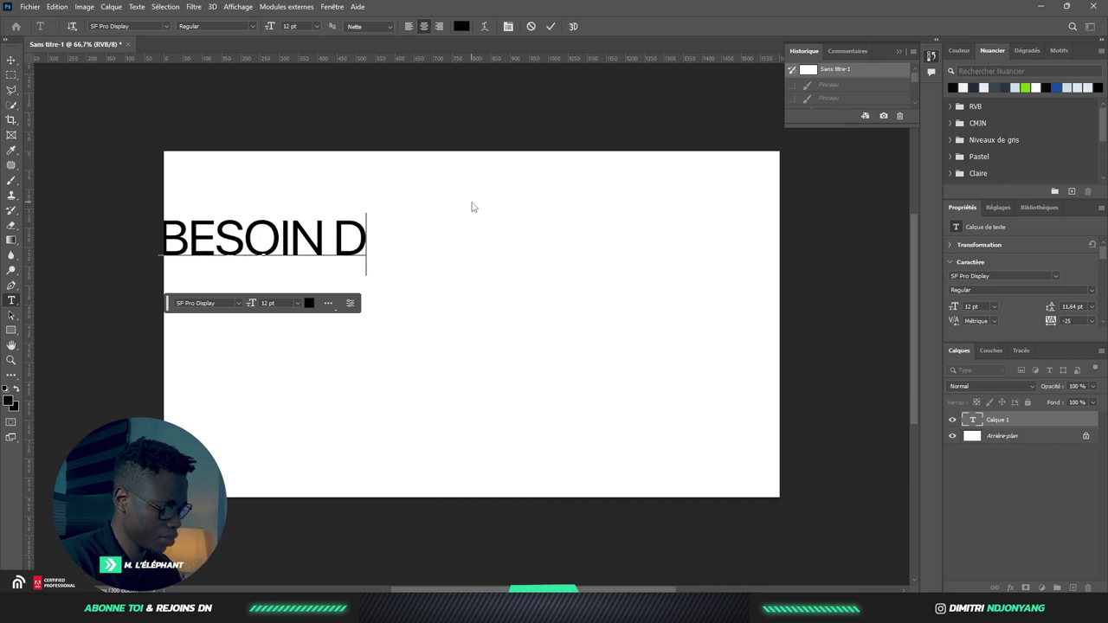
text(4UN)
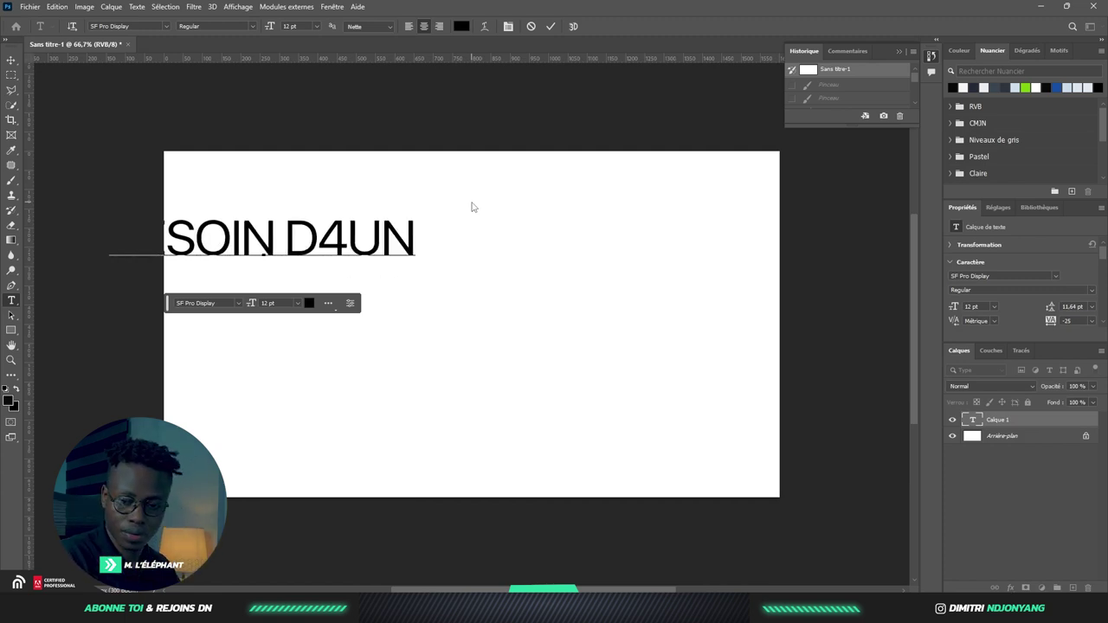
key(BackSpace)
key(BackSpace)
key(BackSpace)
text(')
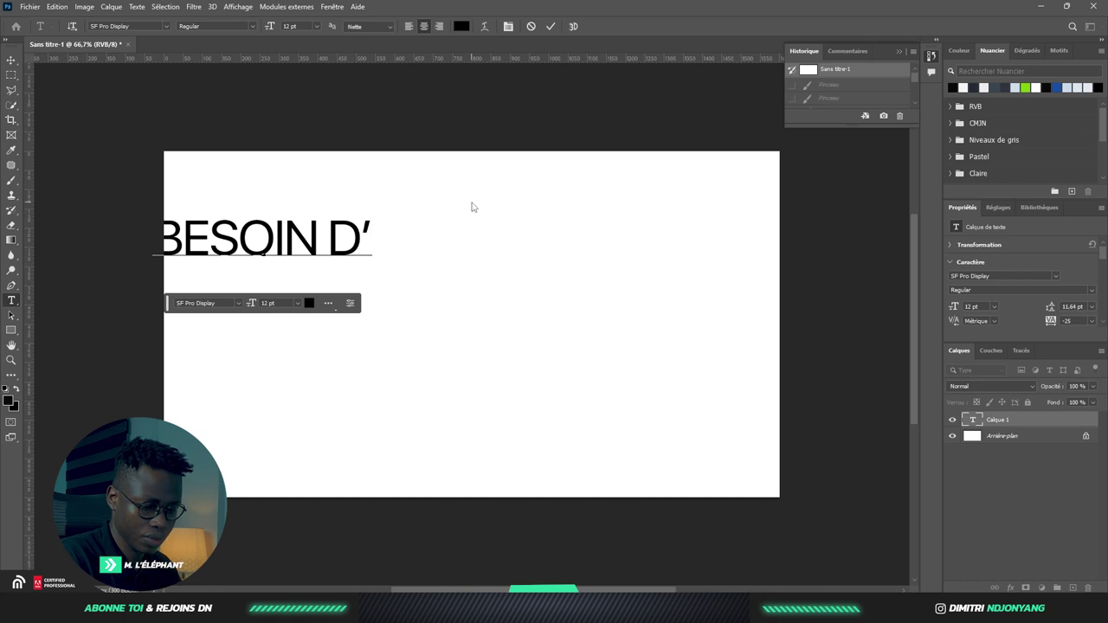
text(U)
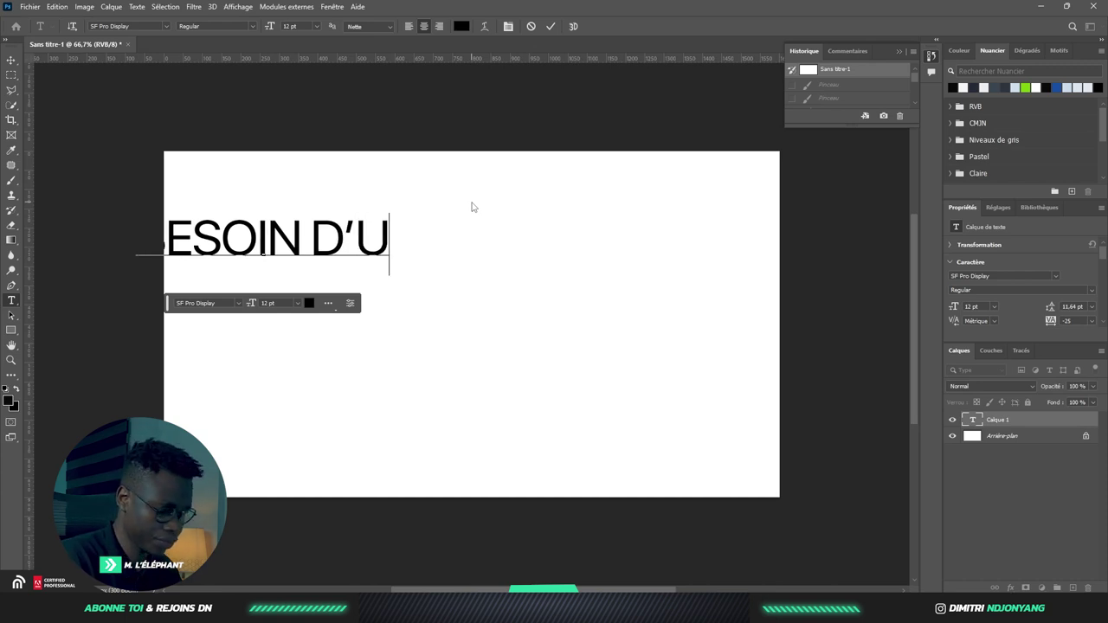
text(N)
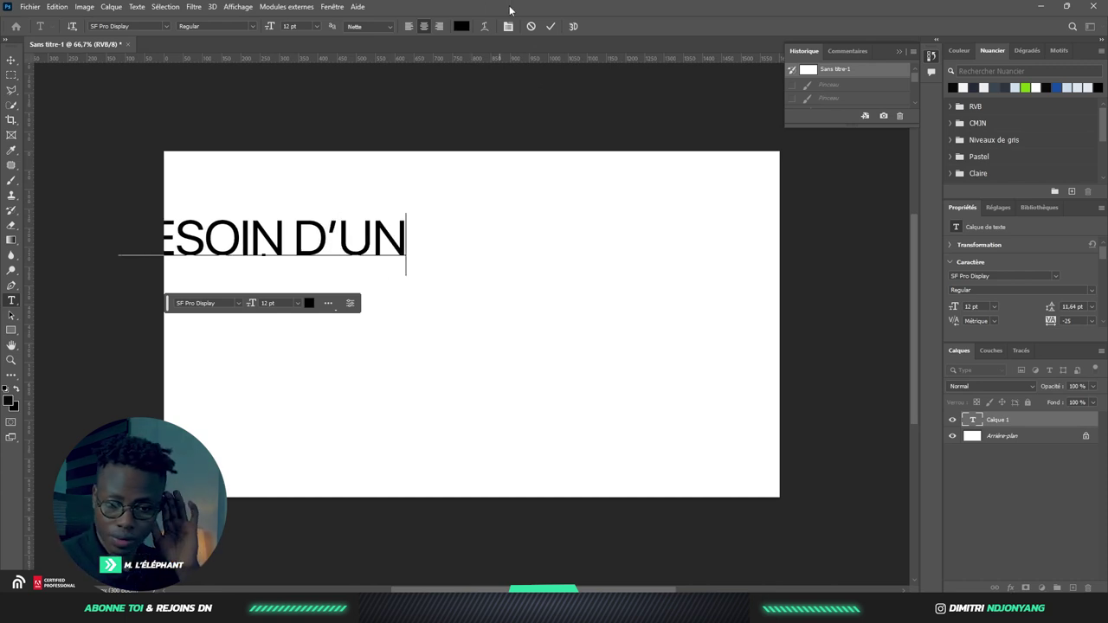
click(549, 26)
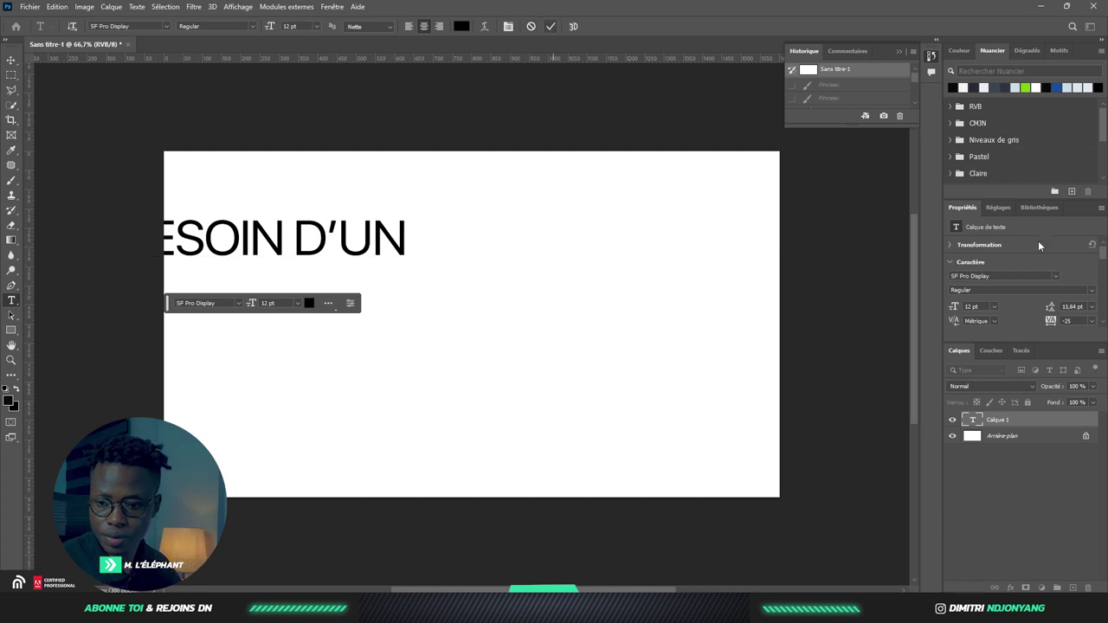
- Set the headline font to Montserrat Medium
click(1006, 275)
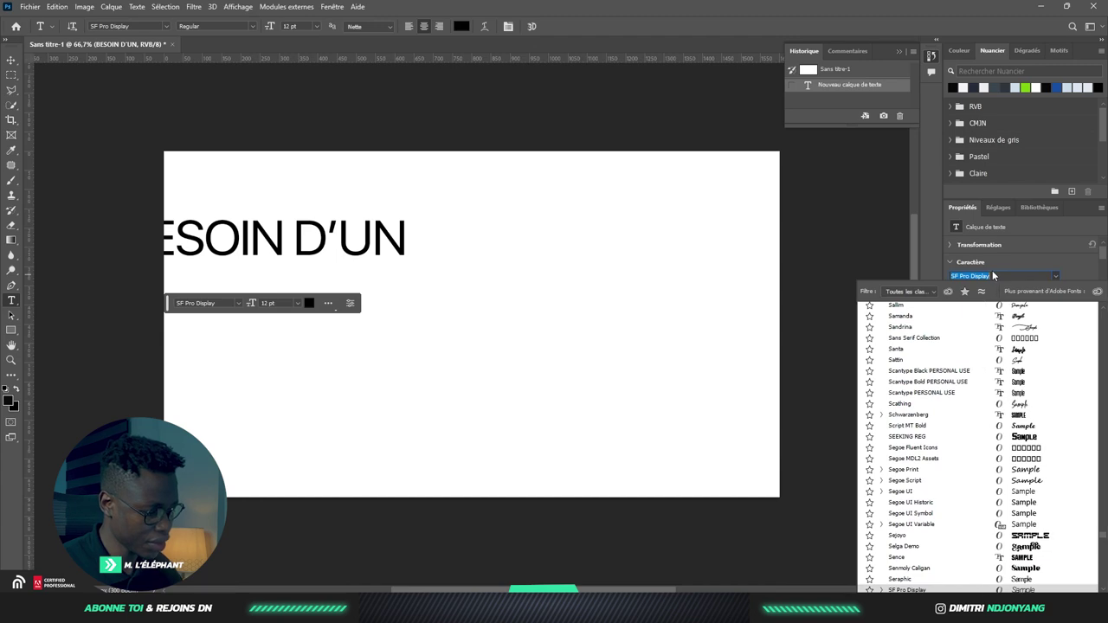
text(Montserrat)
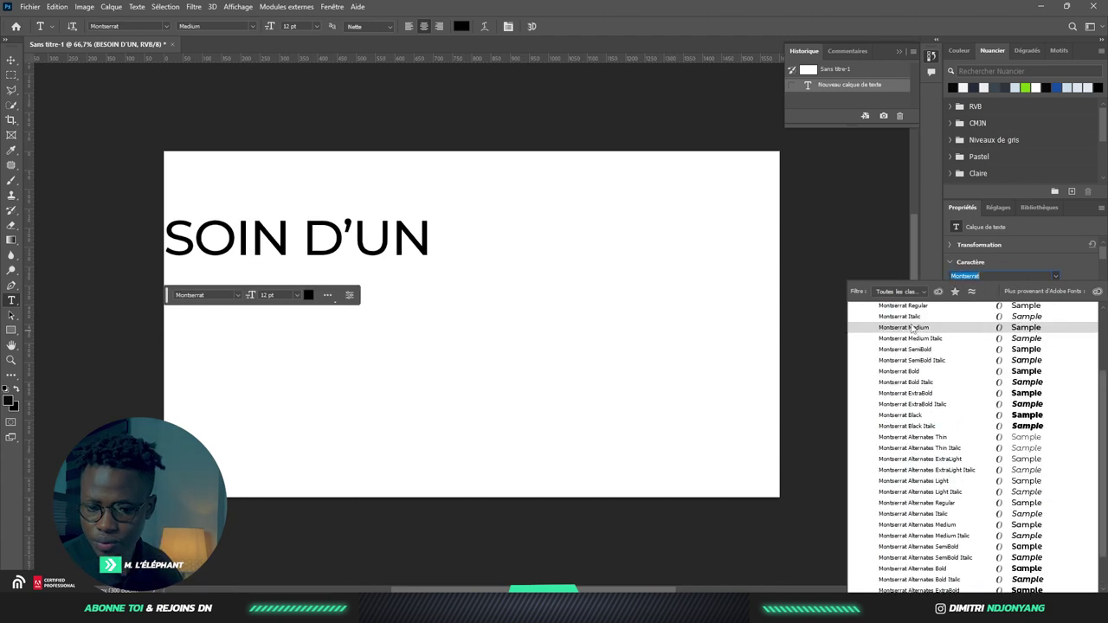
key(Return)
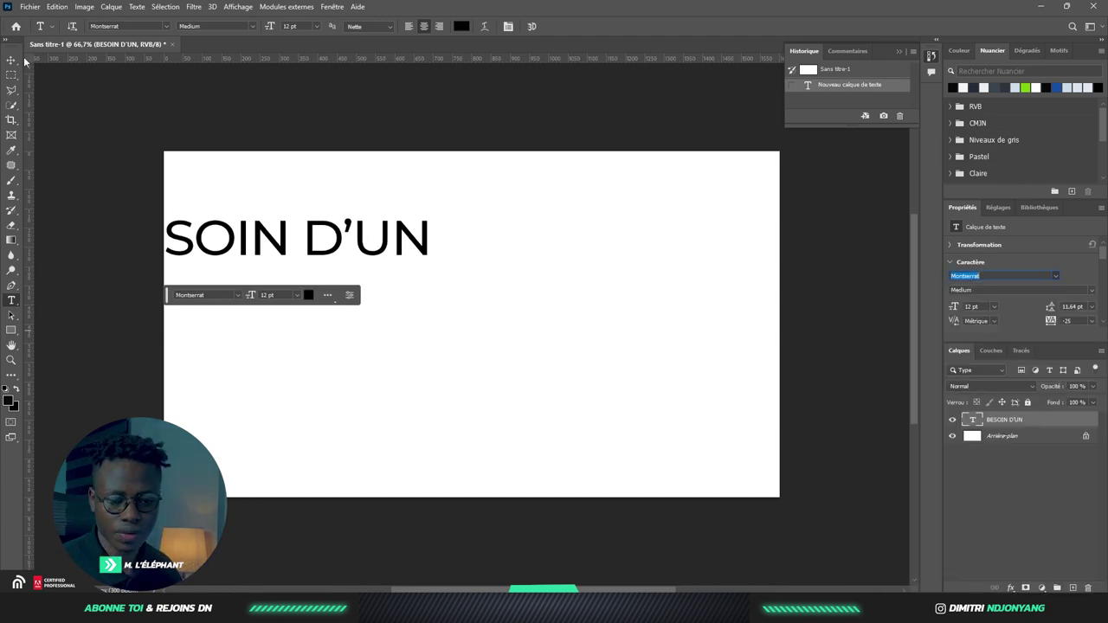
- Move BESOIN D'UN fully onto the left, scale it to about 59%, and Alt-drag a copy below
click(374, 273)
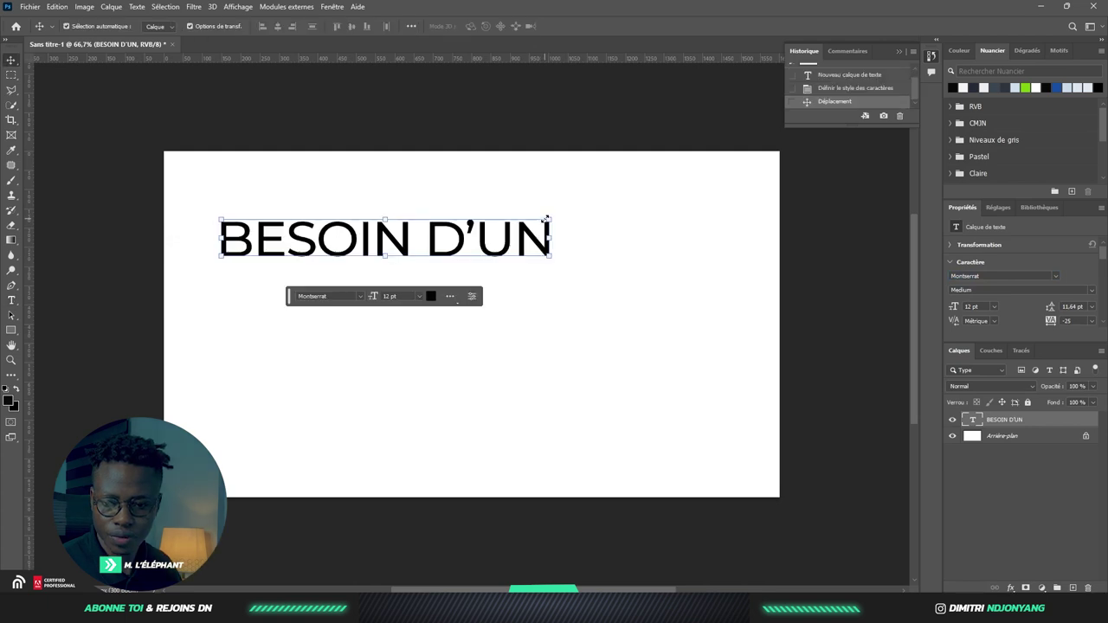
drag(558, 221, 534, 220)
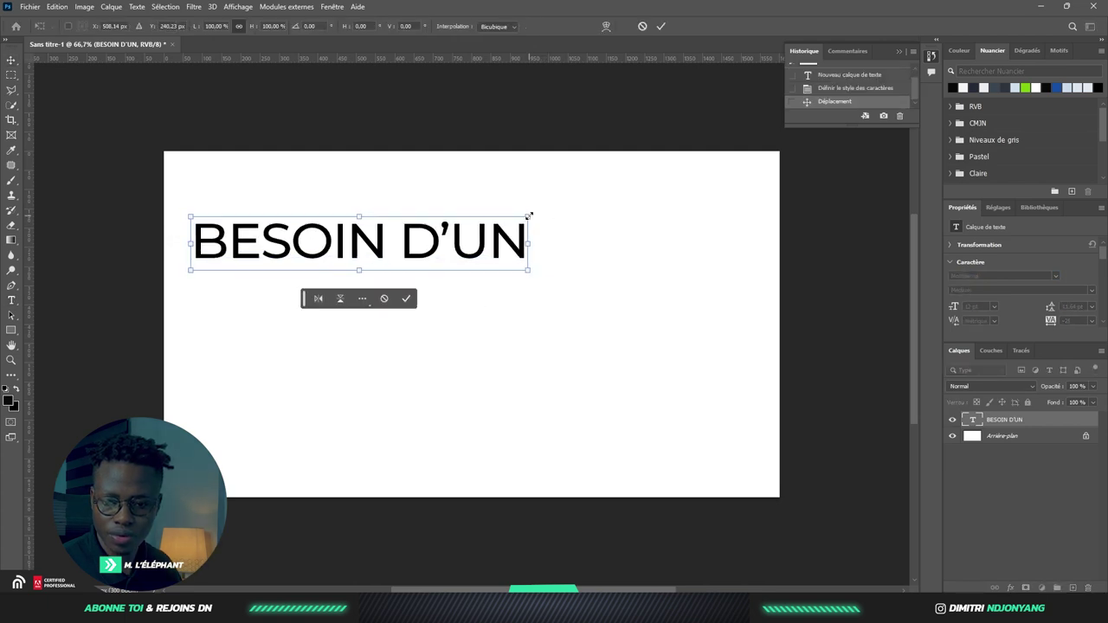
mouse_move(527, 217)
mouse_down()
mouse_move(386, 247)
mouse_move(402, 273)
mouse_up()
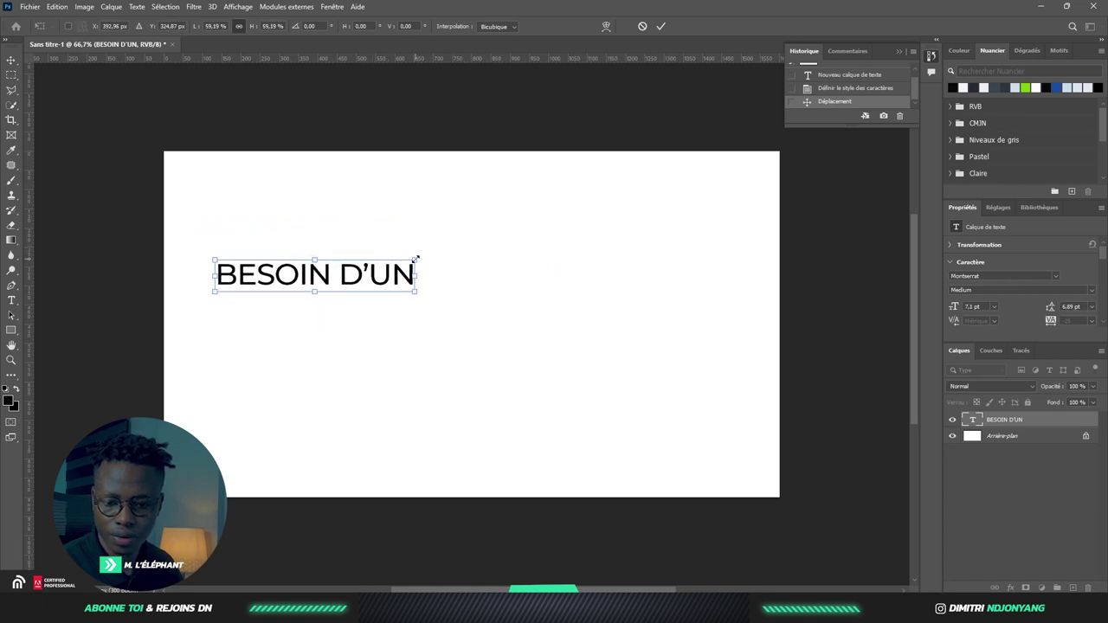
key(Return)
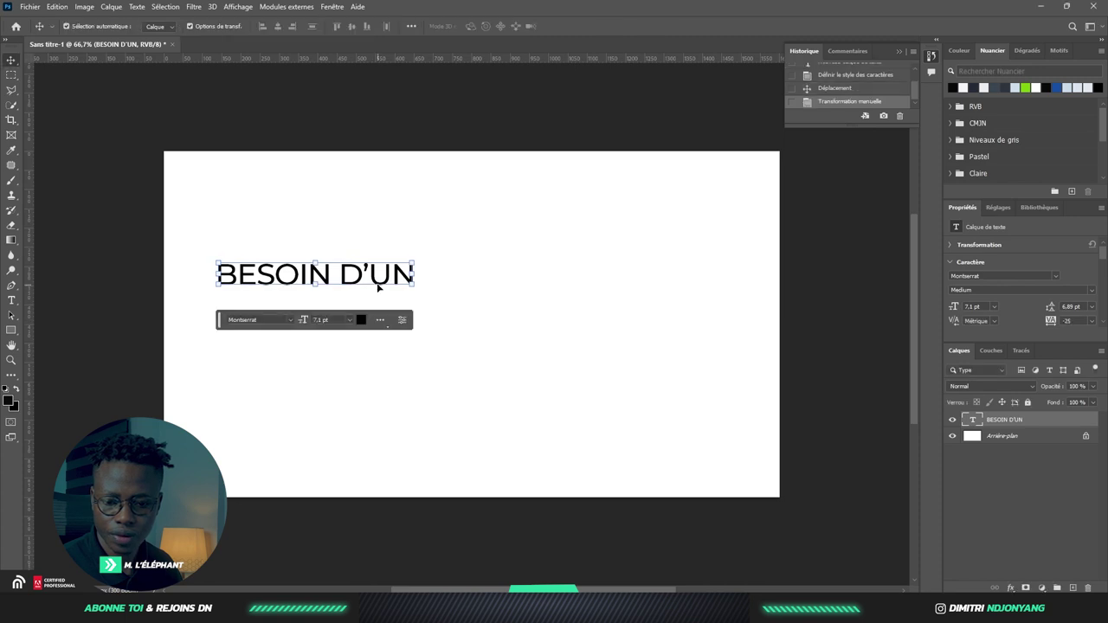
key(alt)
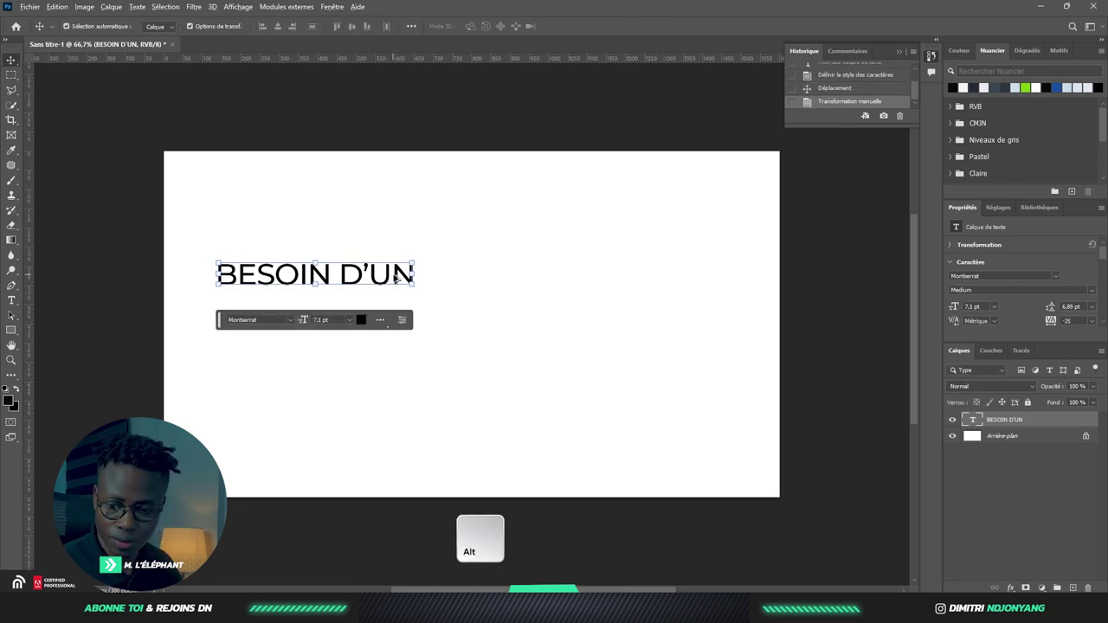
drag(393, 297, 396, 316)
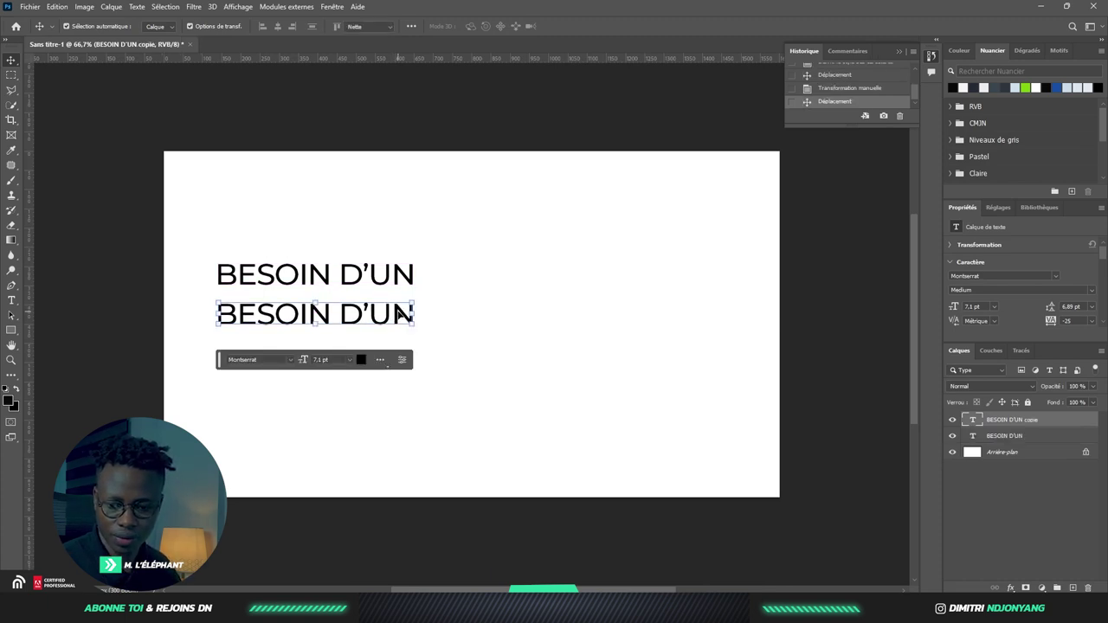
- Change the copied line's text to FLYER and set it to Montserrat Black
double_click(398, 315)
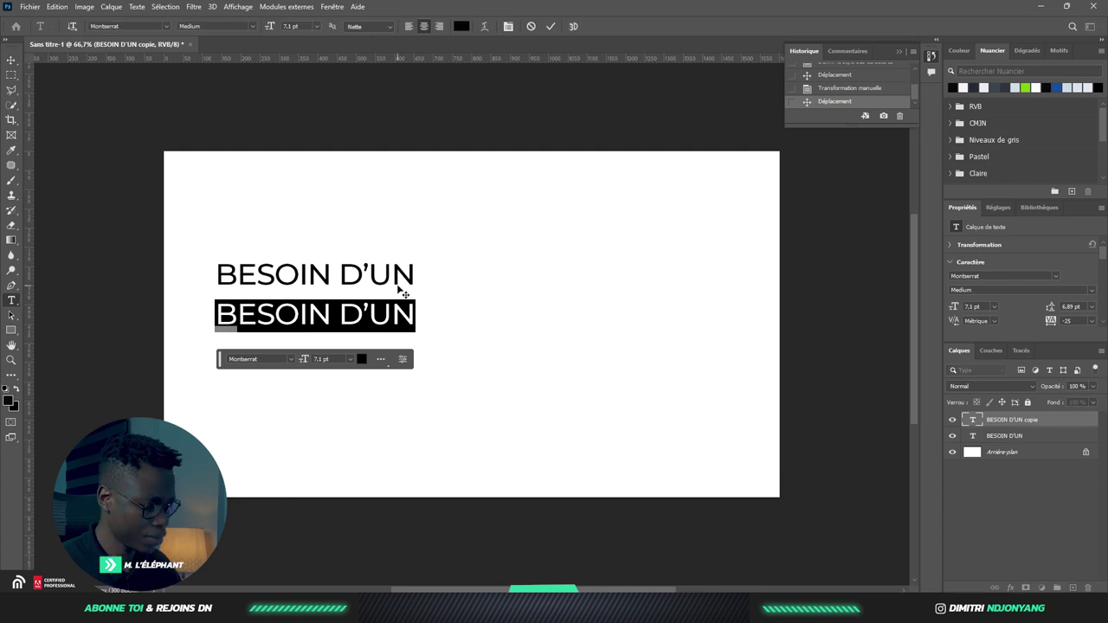
text(FLY)
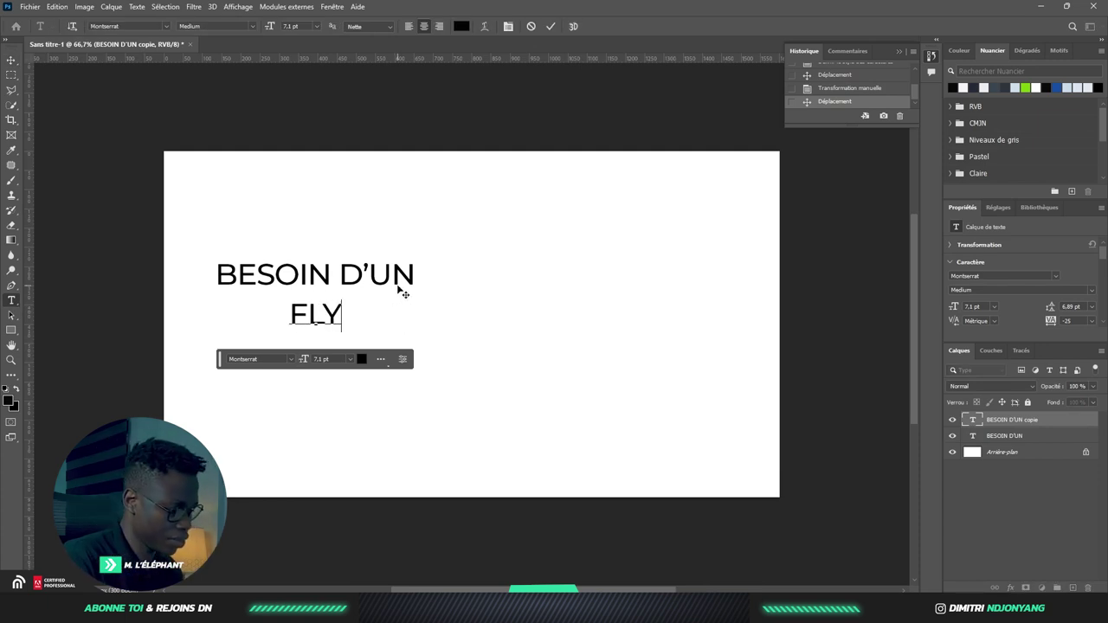
text(ER)
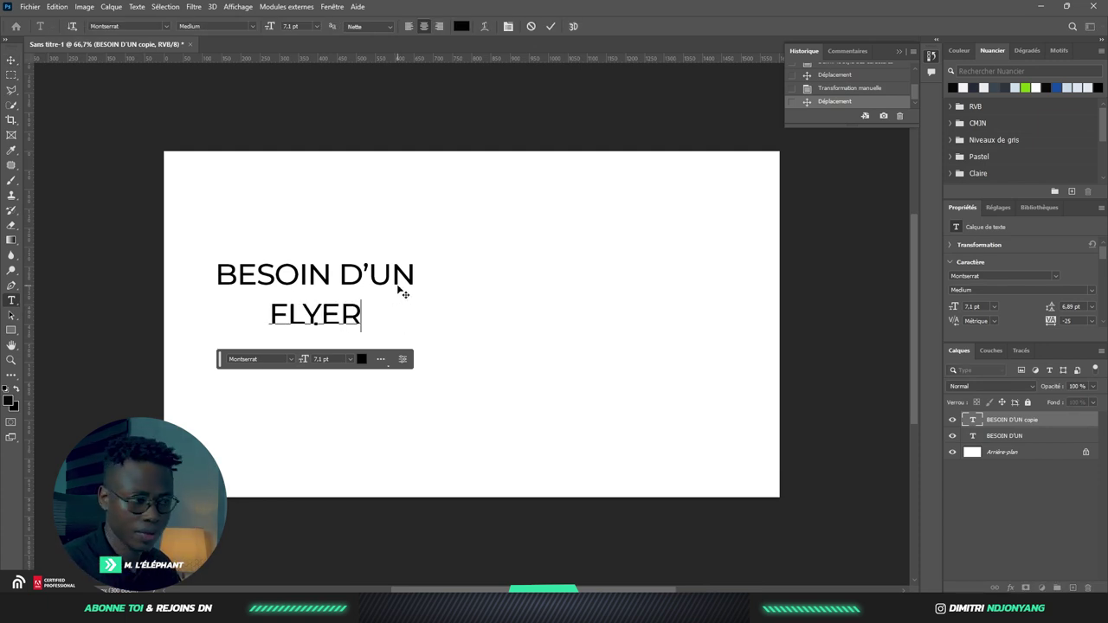
click(11, 60)
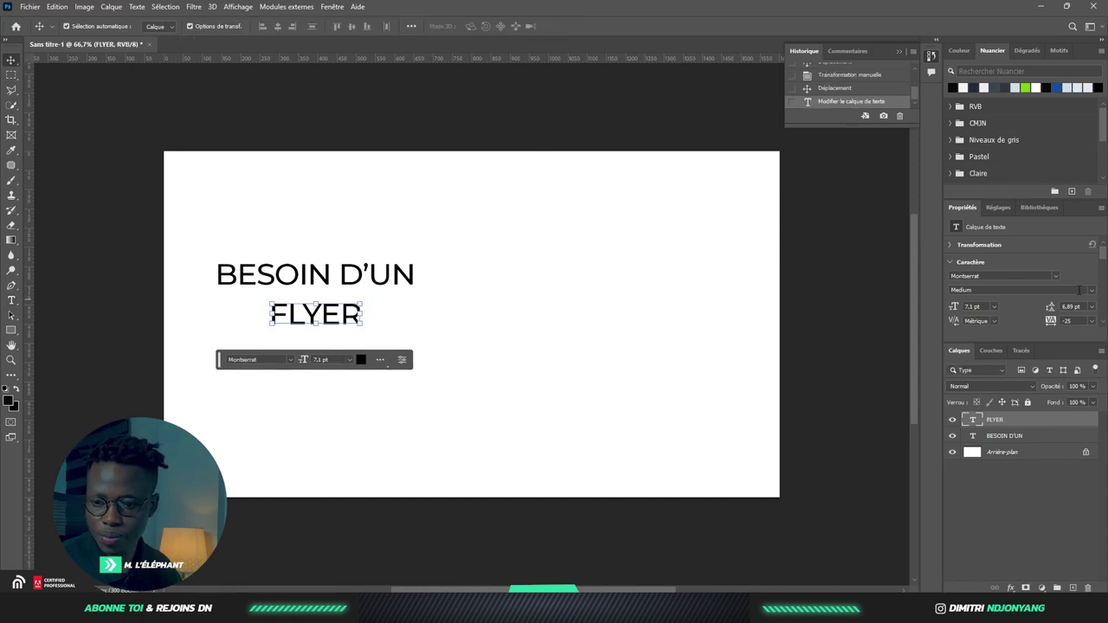
click(1092, 293)
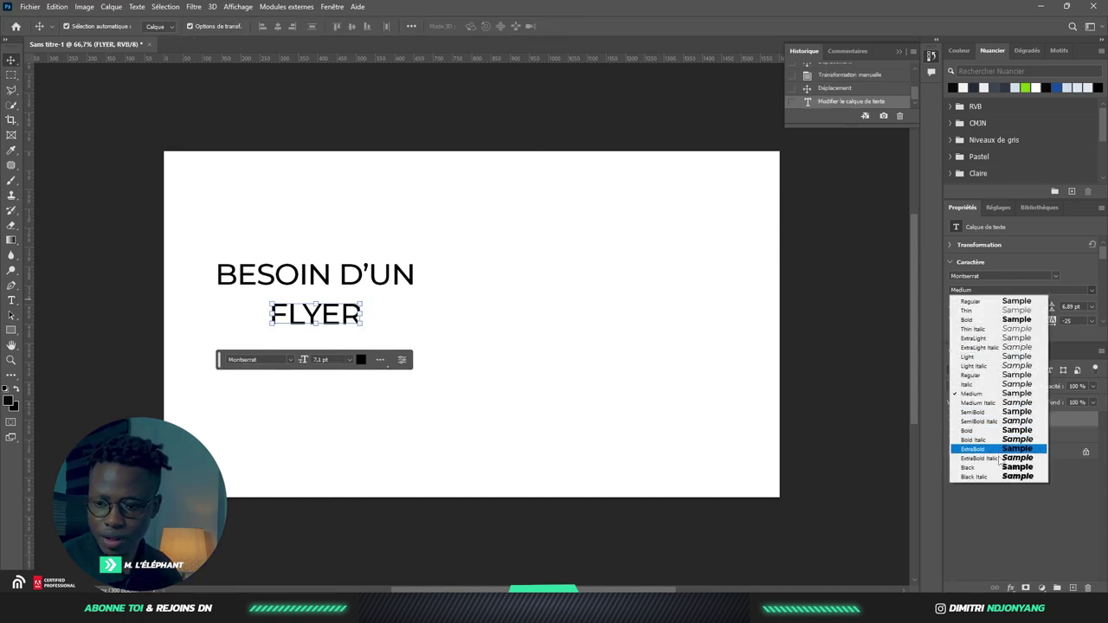
click(970, 469)
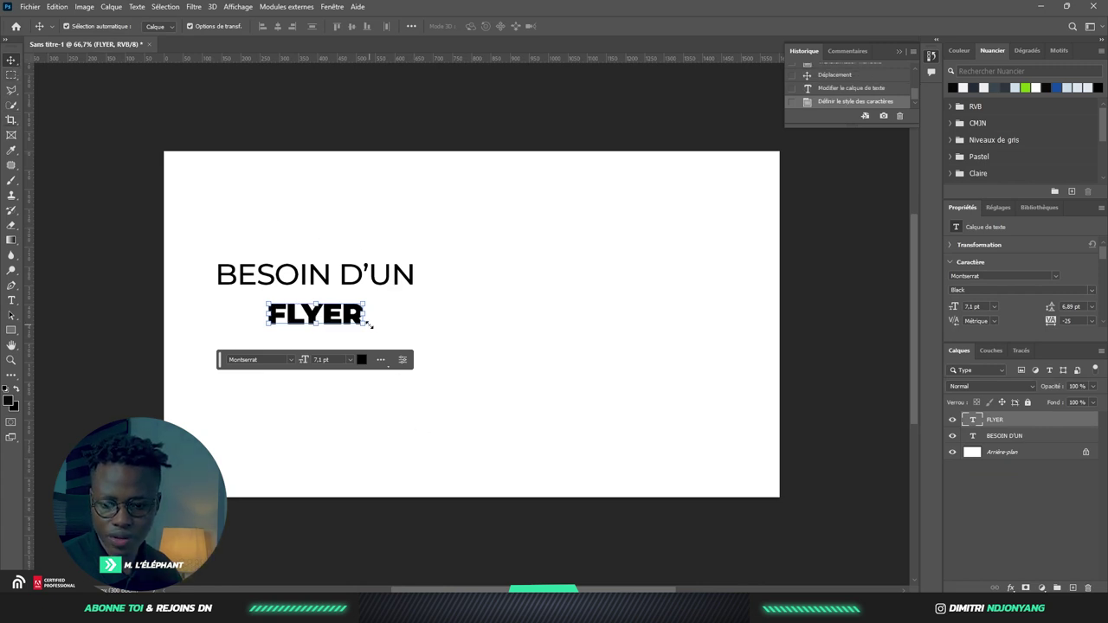
- Enlarge FLYER to about 22.47 pt beneath BESOIN D'UN, then move the headline closer
drag(371, 324, 617, 421)
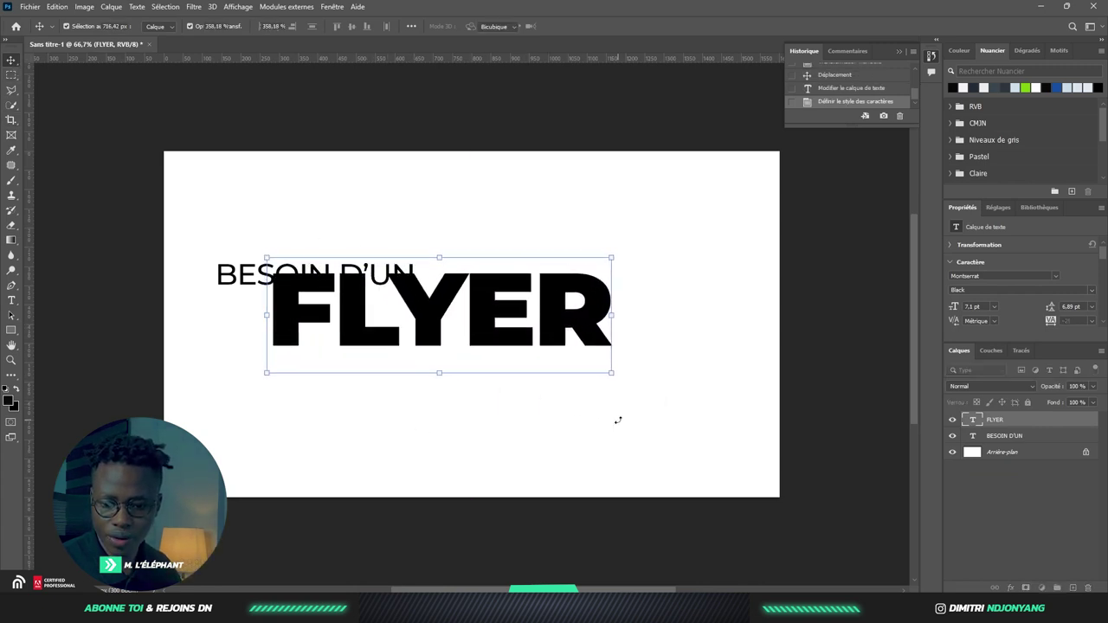
drag(529, 328, 461, 364)
drag(545, 292, 506, 304)
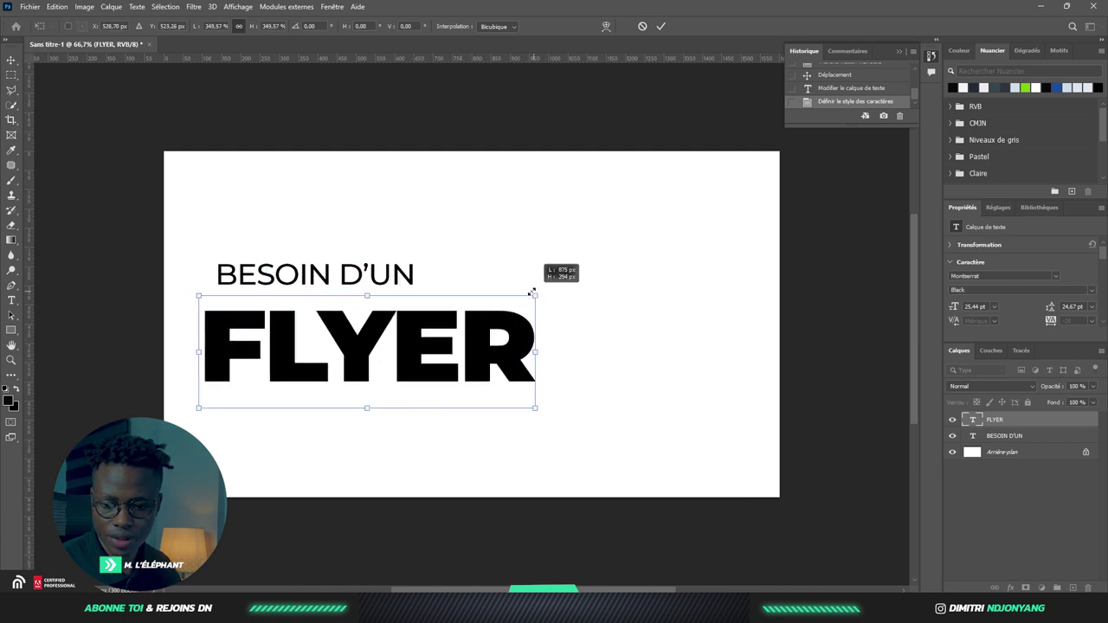
drag(395, 371, 402, 370)
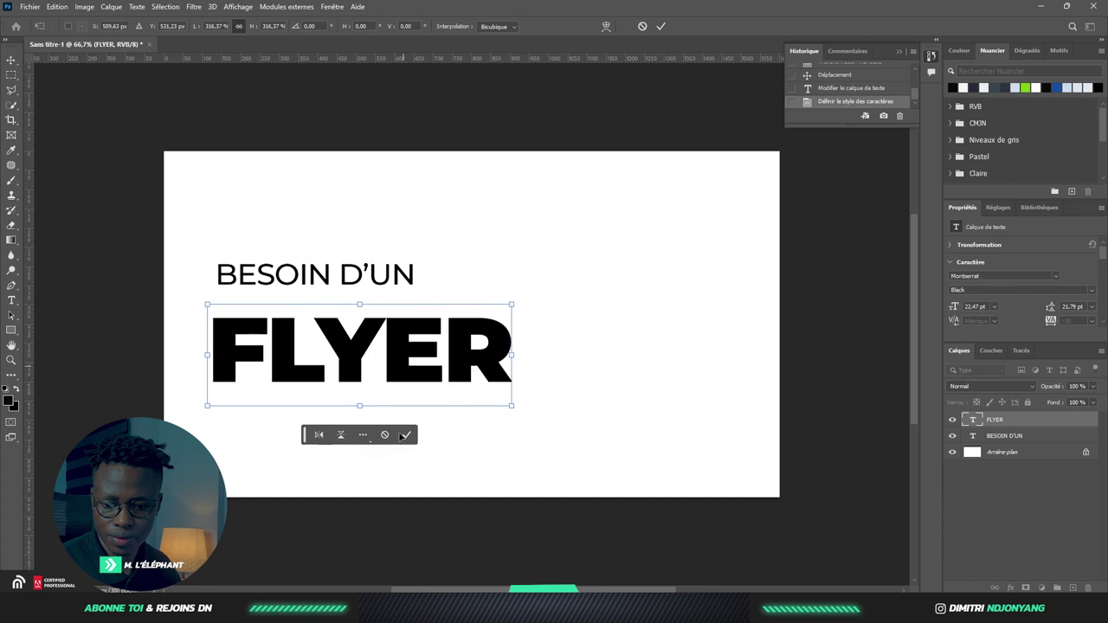
click(405, 435)
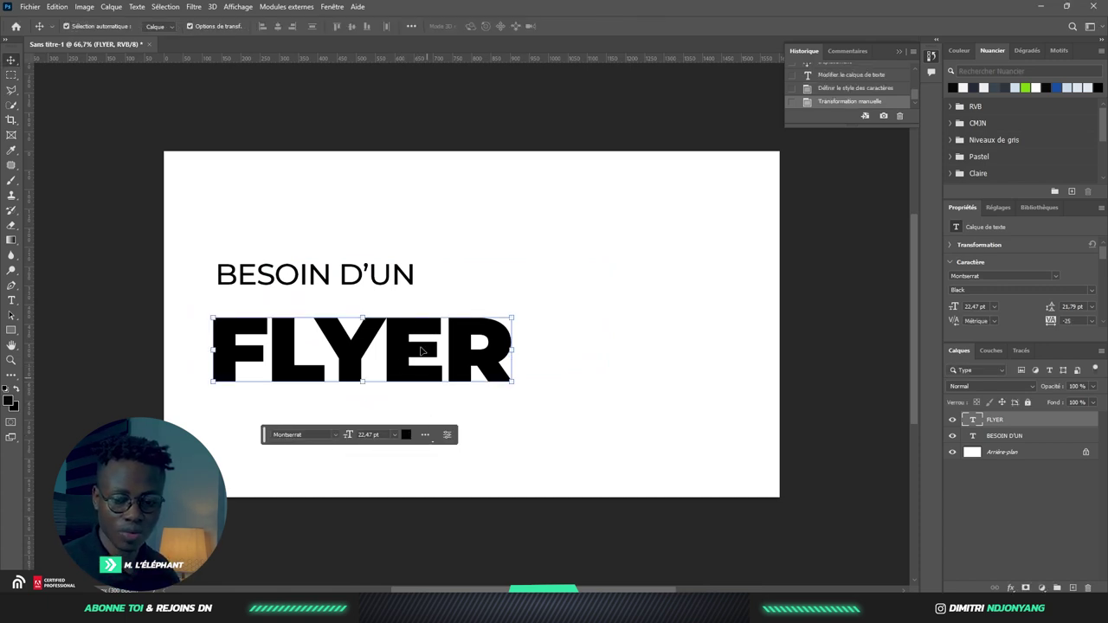
drag(374, 276, 374, 295)
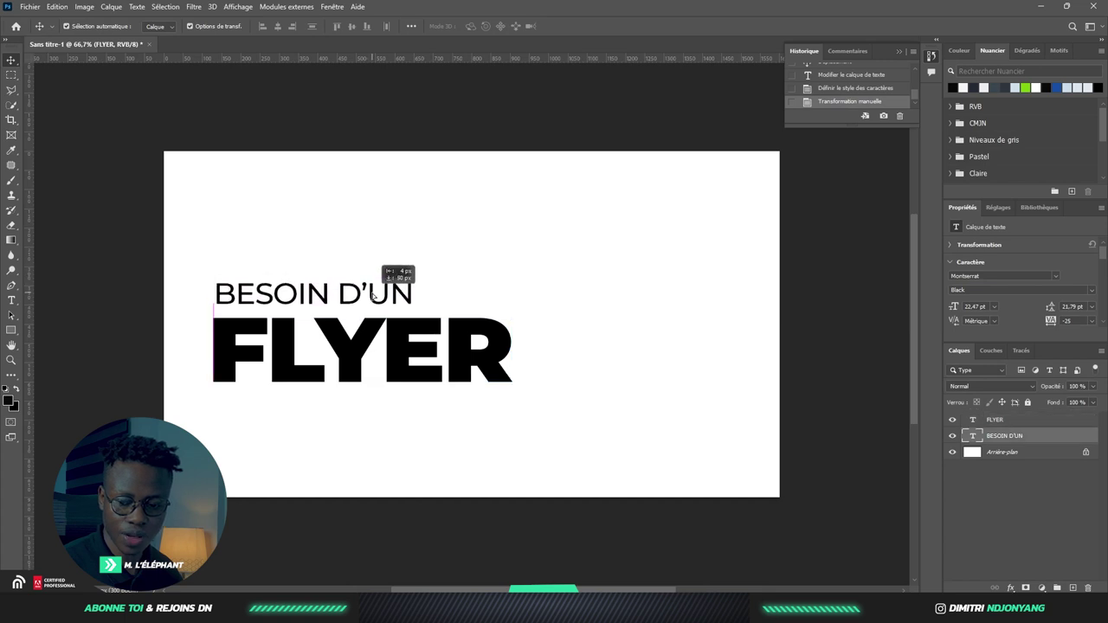
- Move the BESOIN D'UN and FLYER lines together onto the canvas's left side, then deselect
shift+click(477, 358)
drag(477, 357, 722, 351)
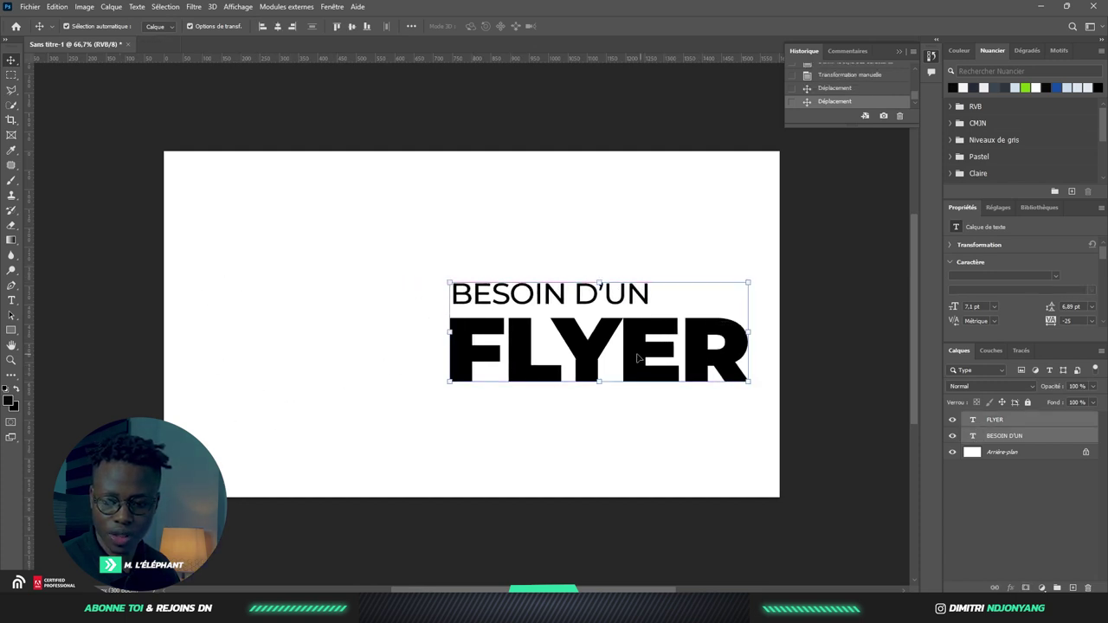
drag(638, 357, 422, 342)
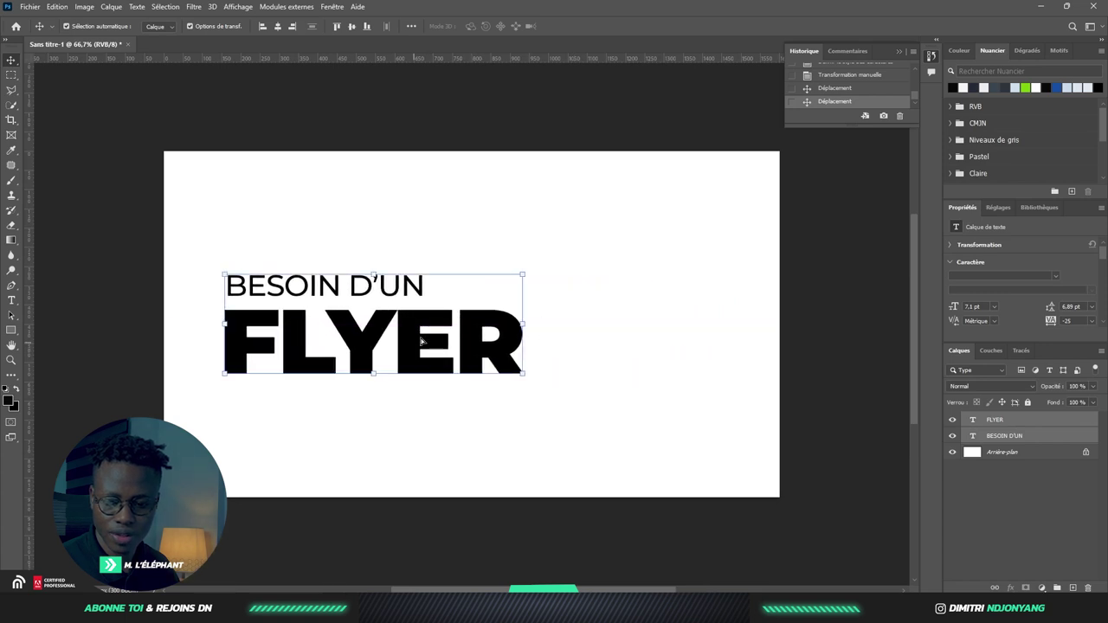
click(578, 499)
click(13, 299)
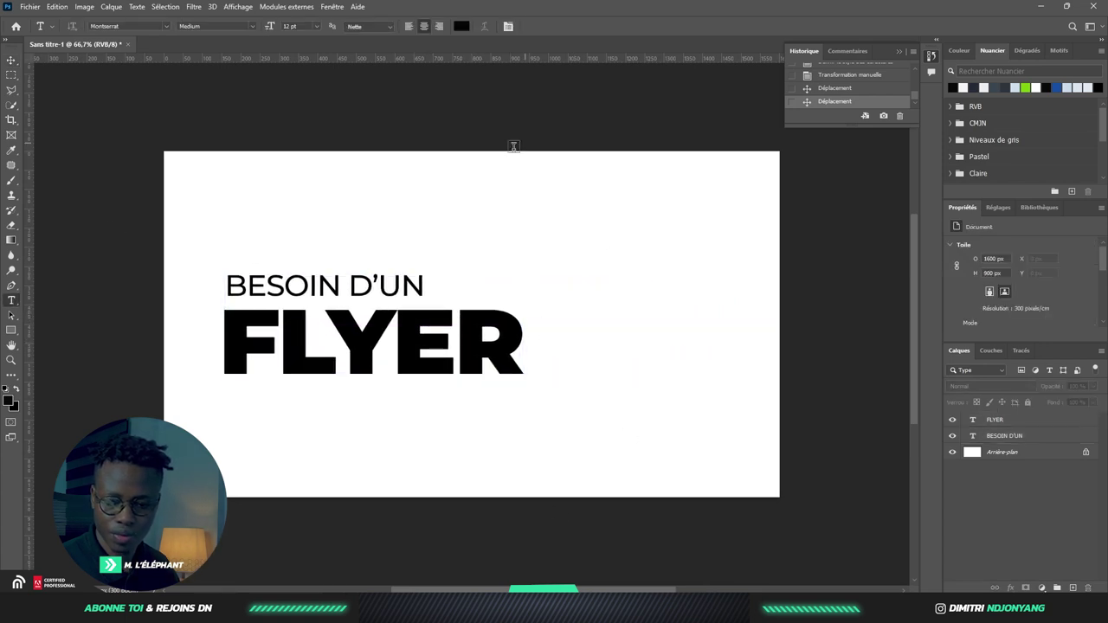
- Add a '?' text layer and set its font style to Black
click(490, 220)
text(?)
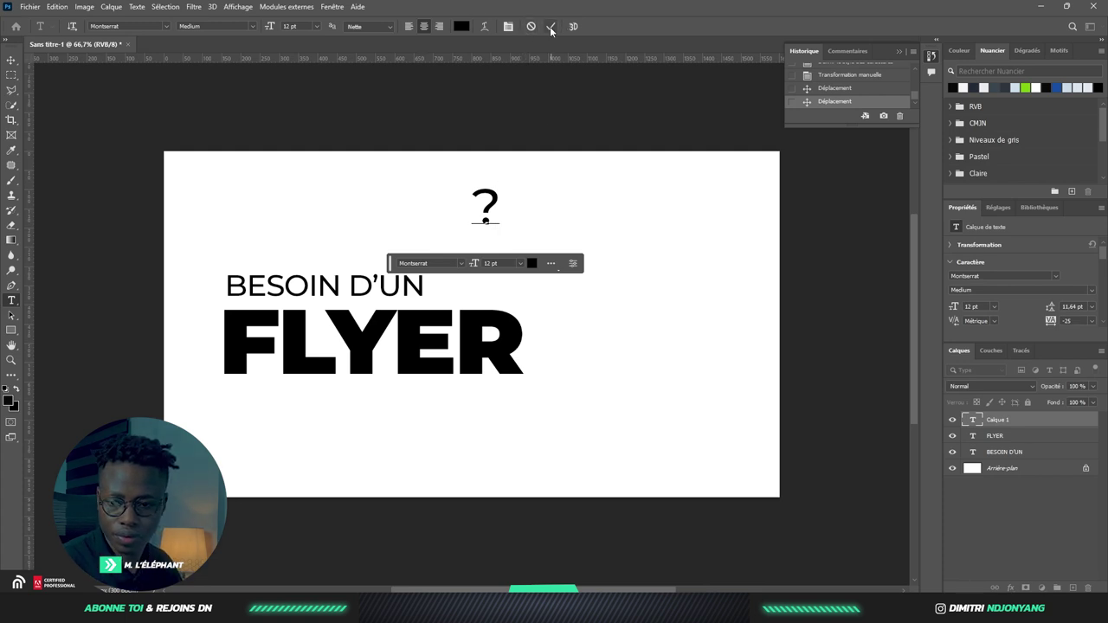
key(ctrl+Return)
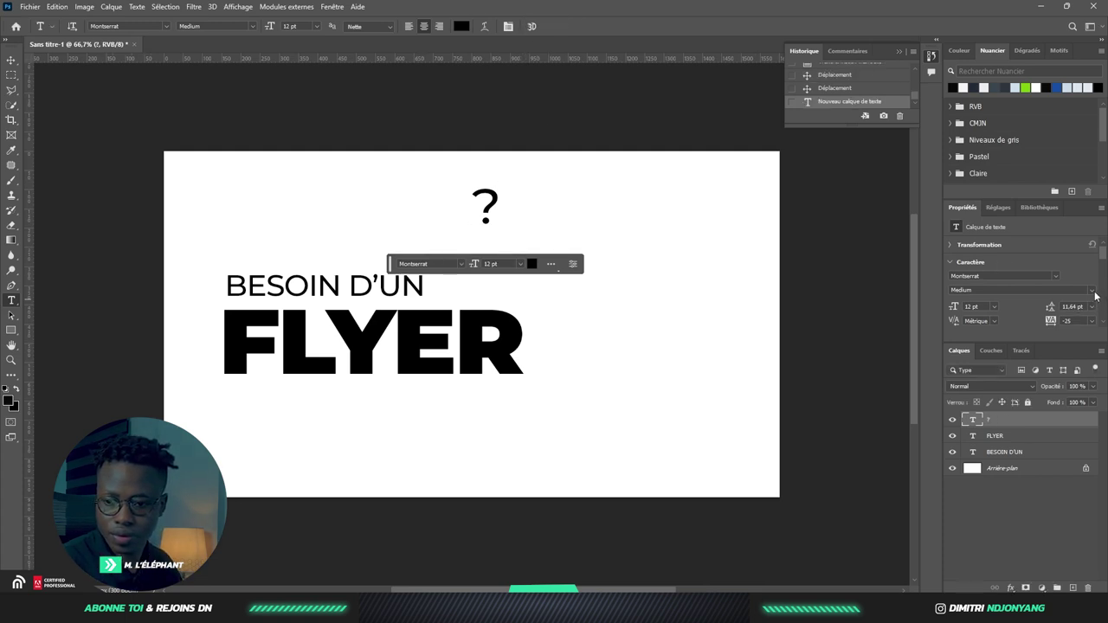
click(1093, 291)
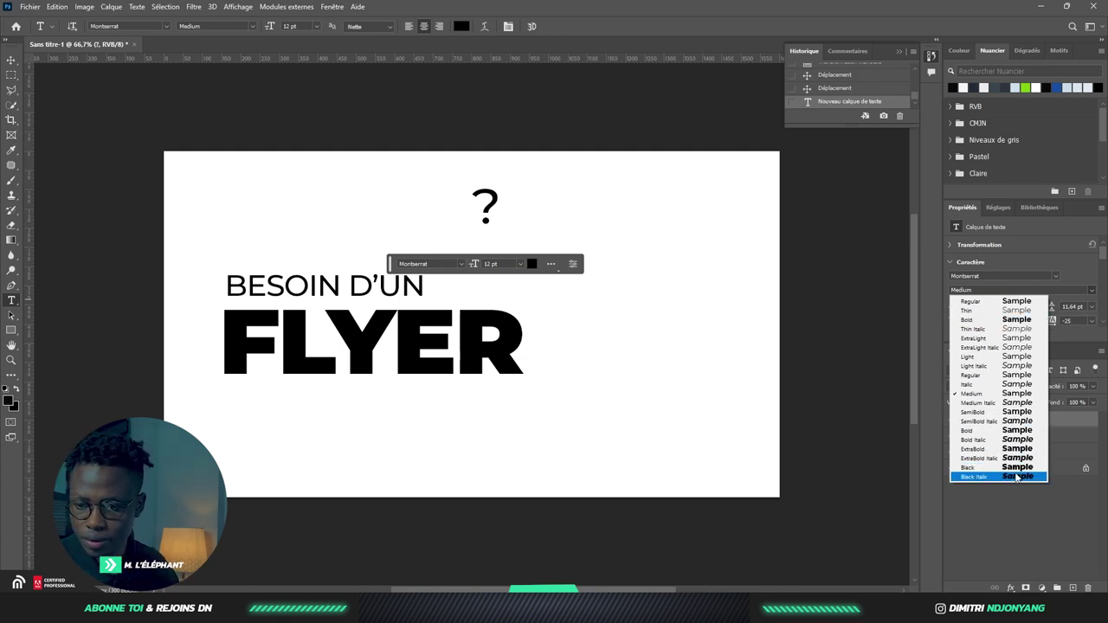
click(1018, 468)
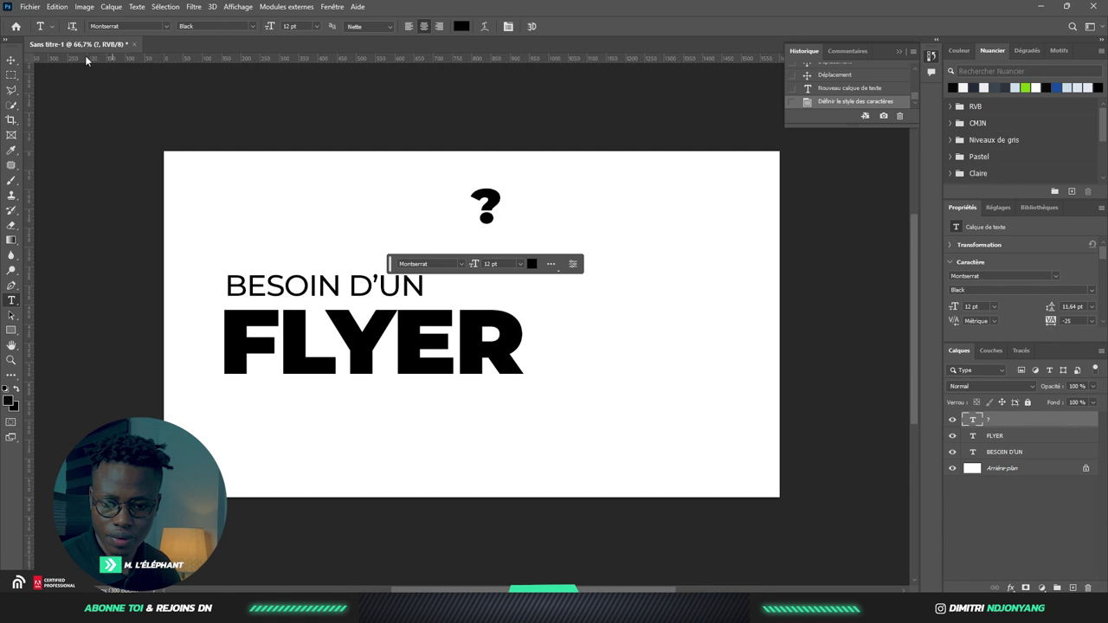
- Move the question mark beside FLYER's R, scale it to 125%, and select all three headline layers
click(12, 60)
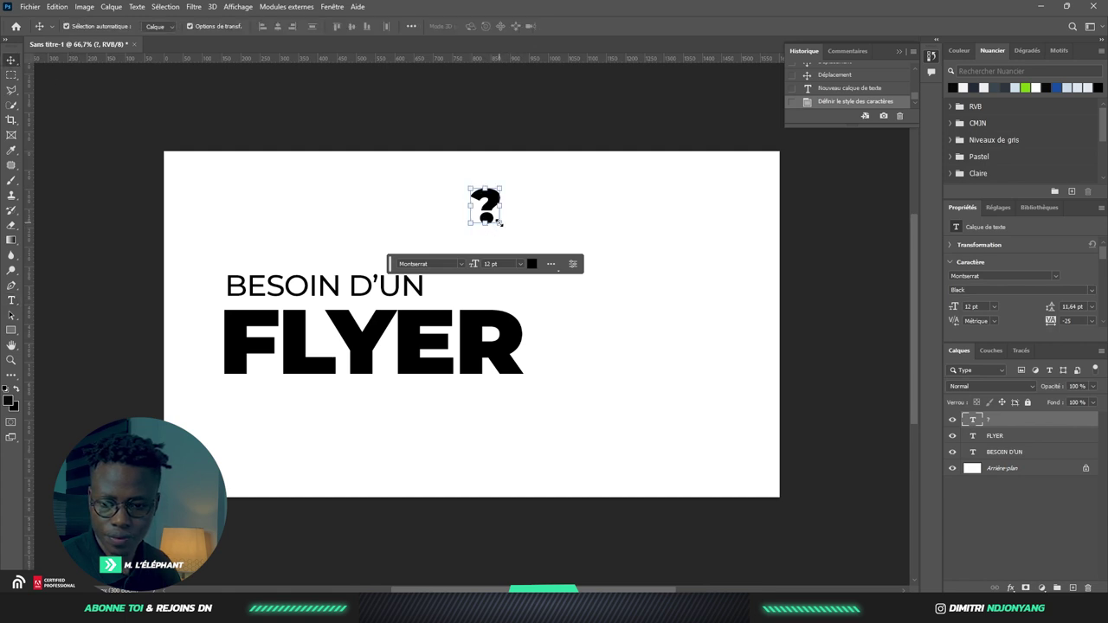
mouse_move(499, 222)
mouse_down()
mouse_move(520, 243)
mouse_move(530, 296)
mouse_up()
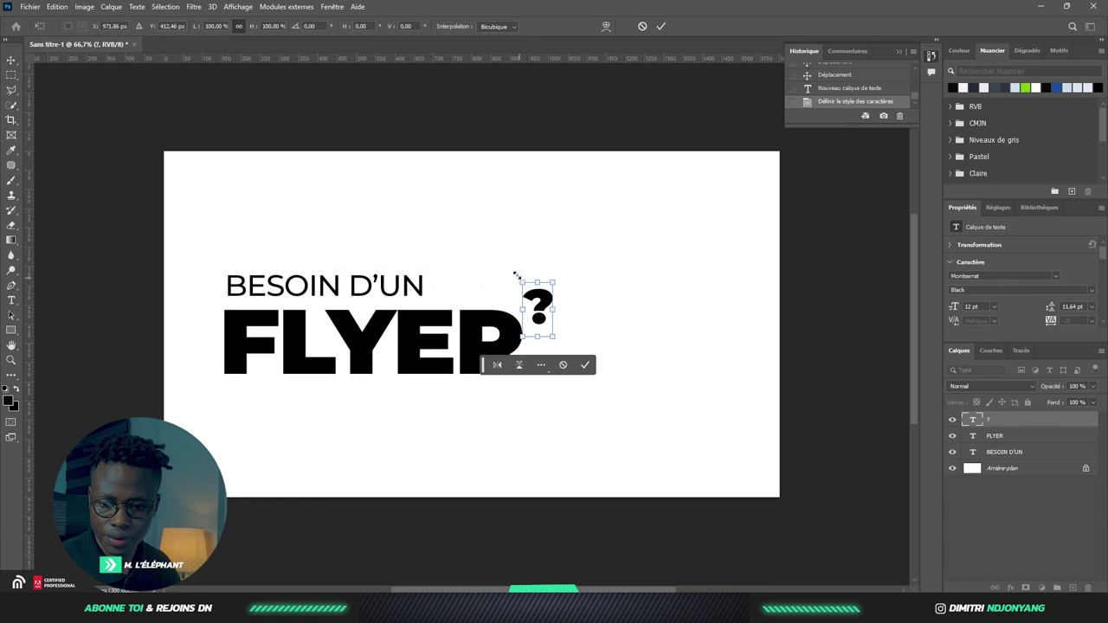
drag(516, 275, 508, 264)
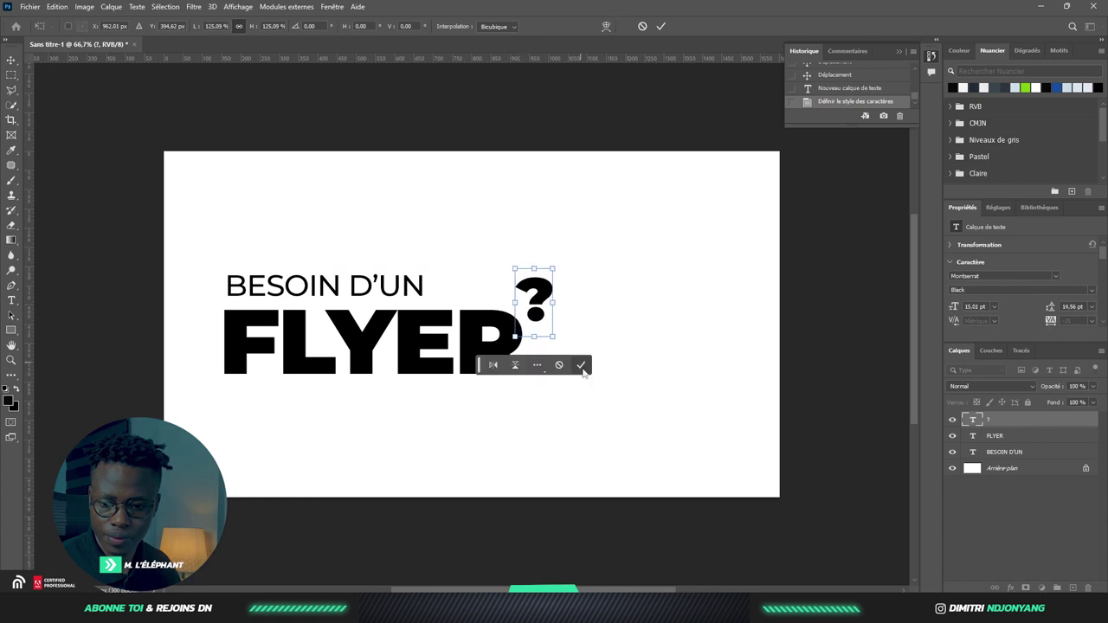
click(582, 366)
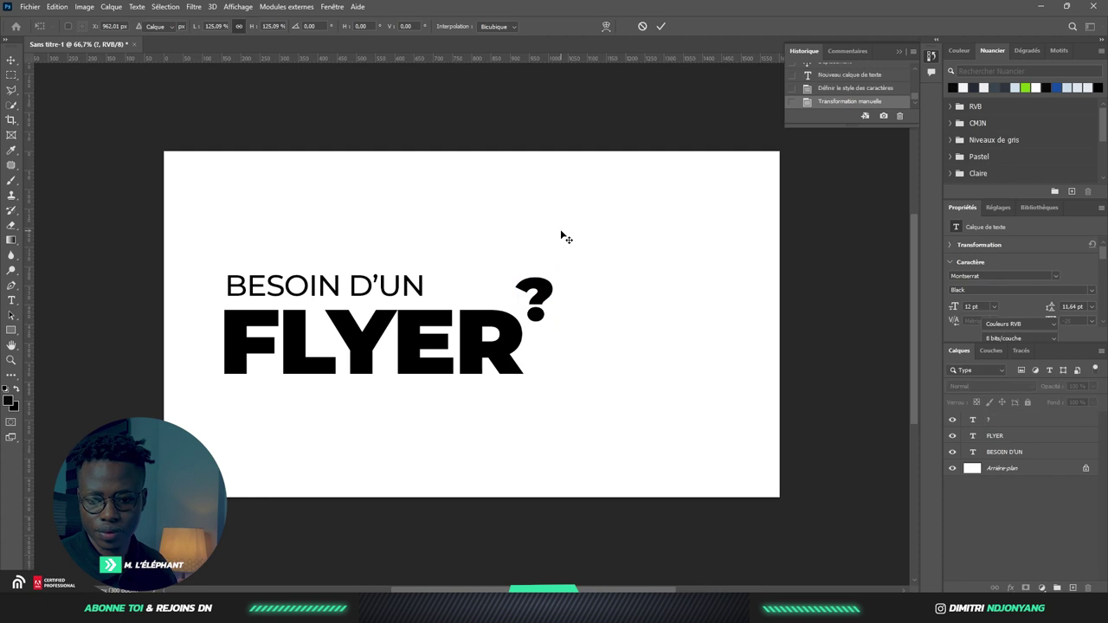
mouse_move(576, 261)
mouse_down()
mouse_move(414, 341)
mouse_move(396, 333)
mouse_up()
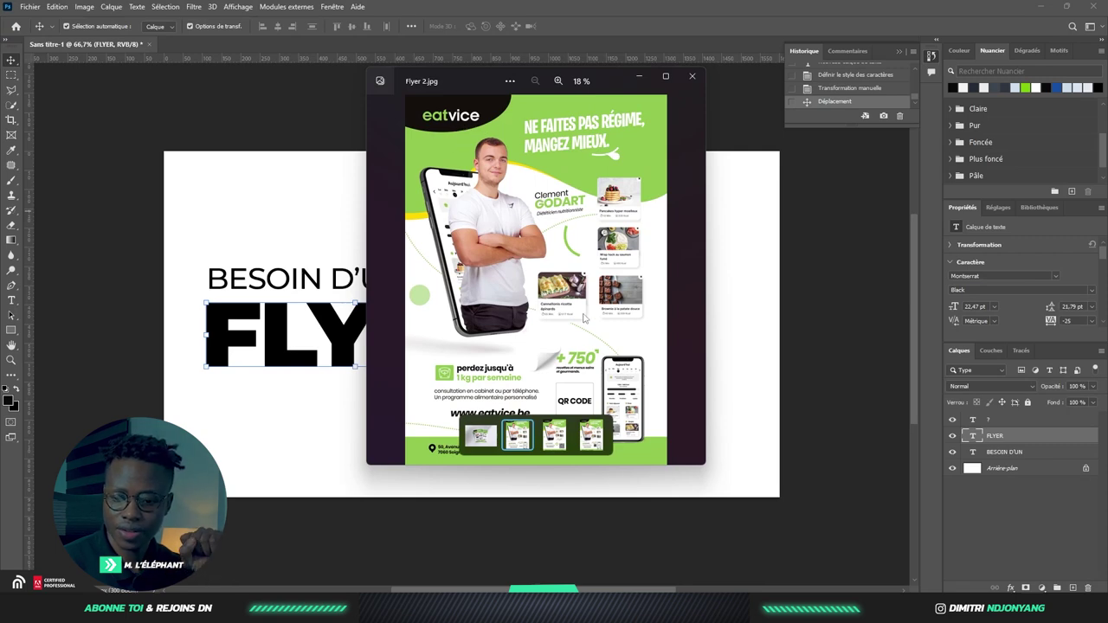
- Scroll over the Flyer 2.jpg preview in Windows Photos
scroll(613, 364, up, 2)
scroll(612, 363, down, 2)
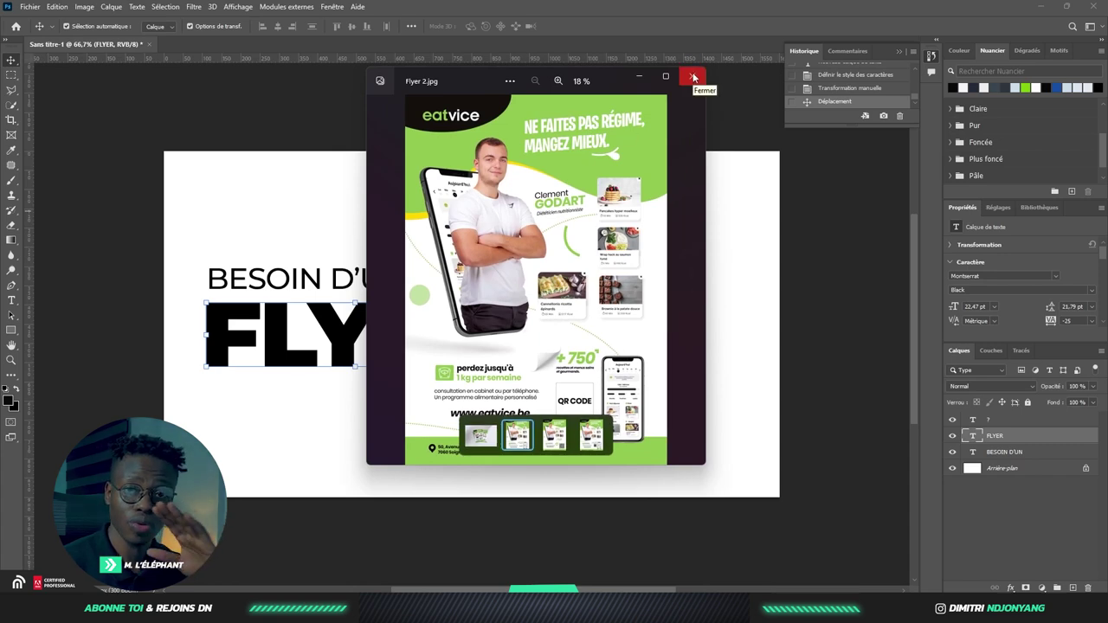
- Place Flyer 2.jpg into the banner, scaled down, to the right of the FLYER? headline
click(693, 79)
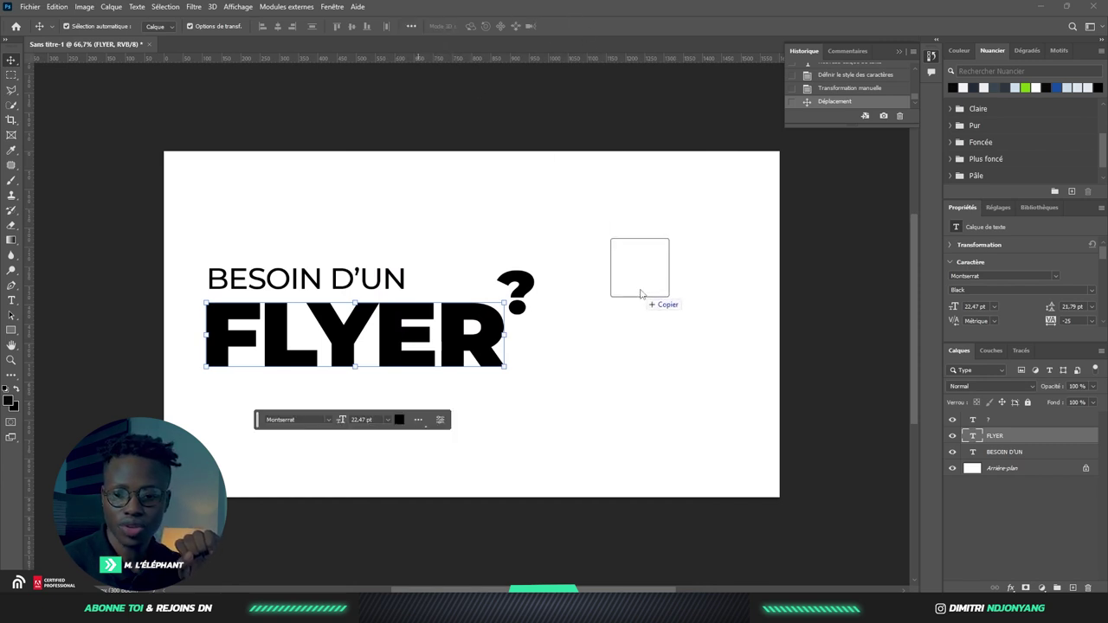
drag(562, 9, 660, 280)
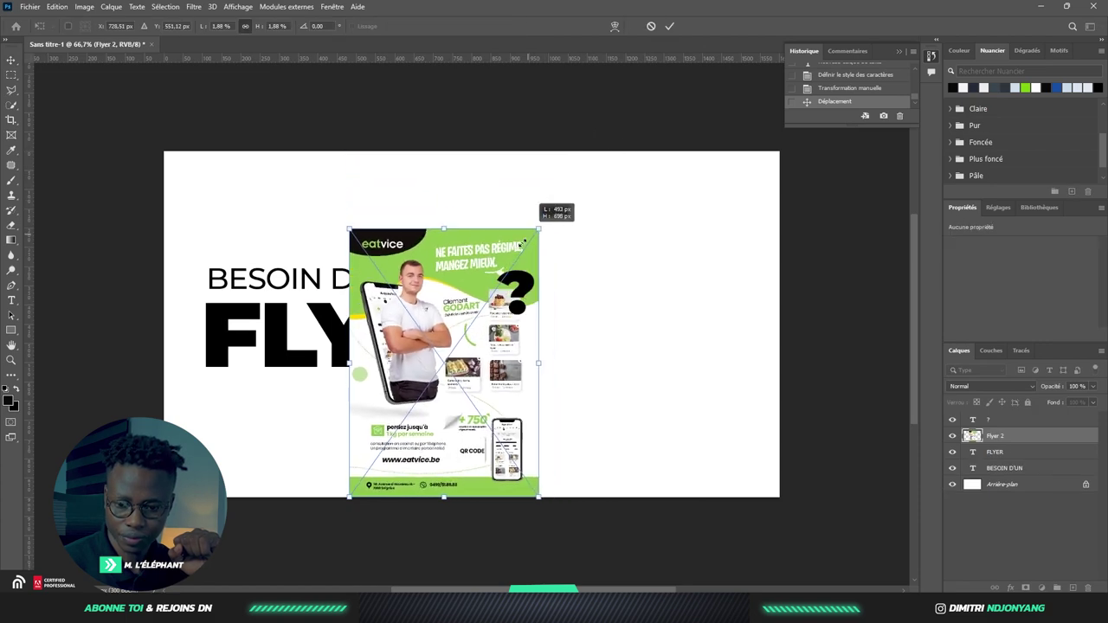
drag(592, 152, 494, 292)
mouse_move(440, 423)
mouse_down()
mouse_move(667, 309)
mouse_move(662, 354)
mouse_up()
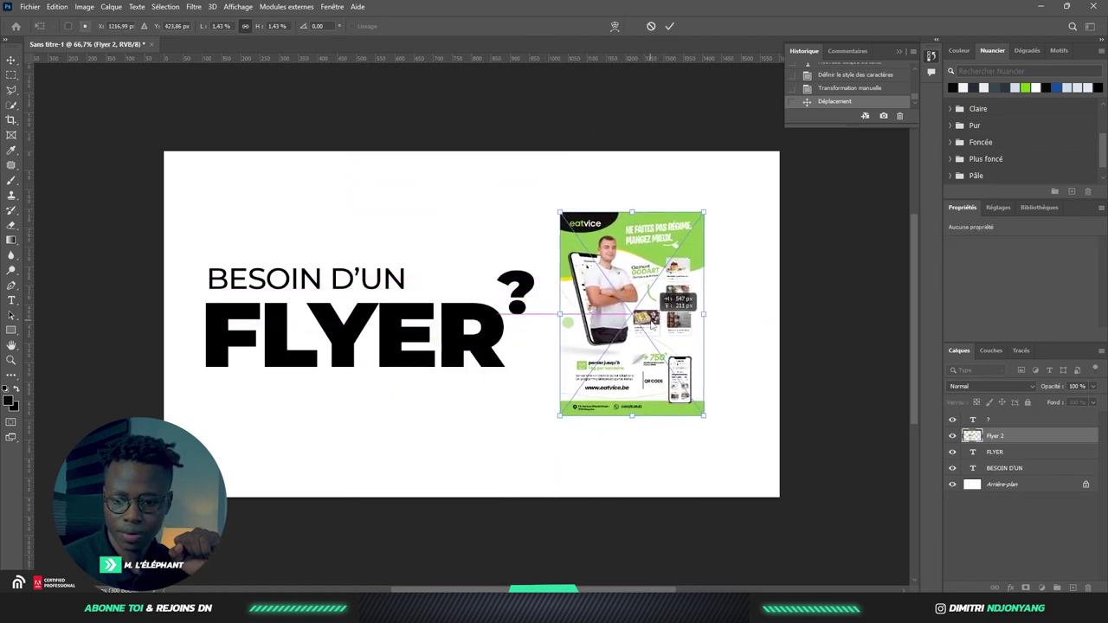
click(672, 26)
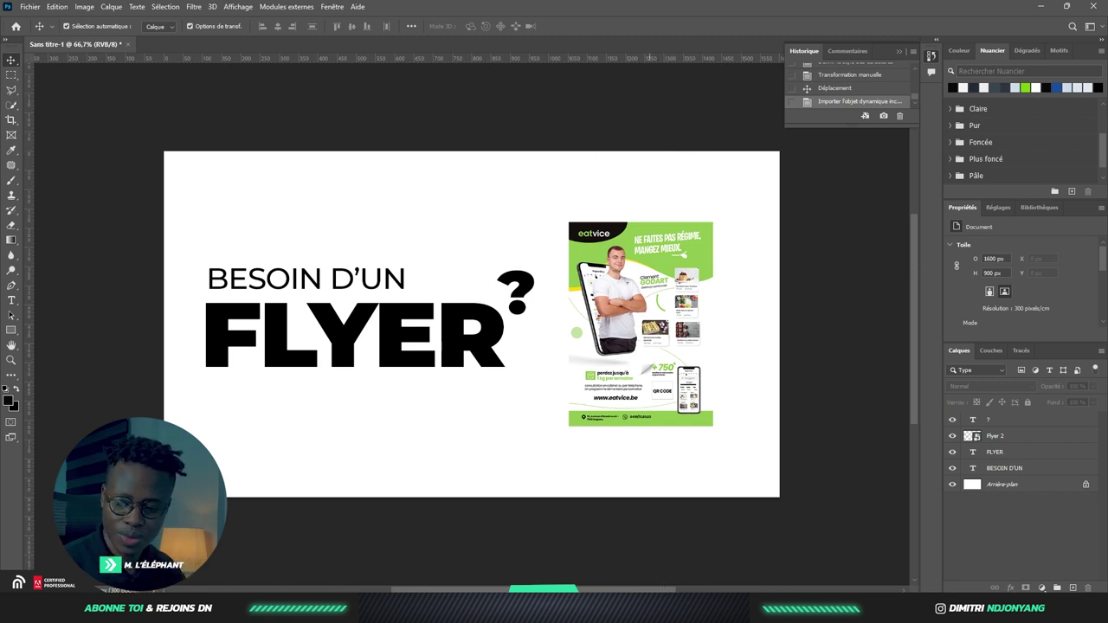
- Search freepik.com in a new Chrome tab and open the Freepik homepage from the results
click(645, 557)
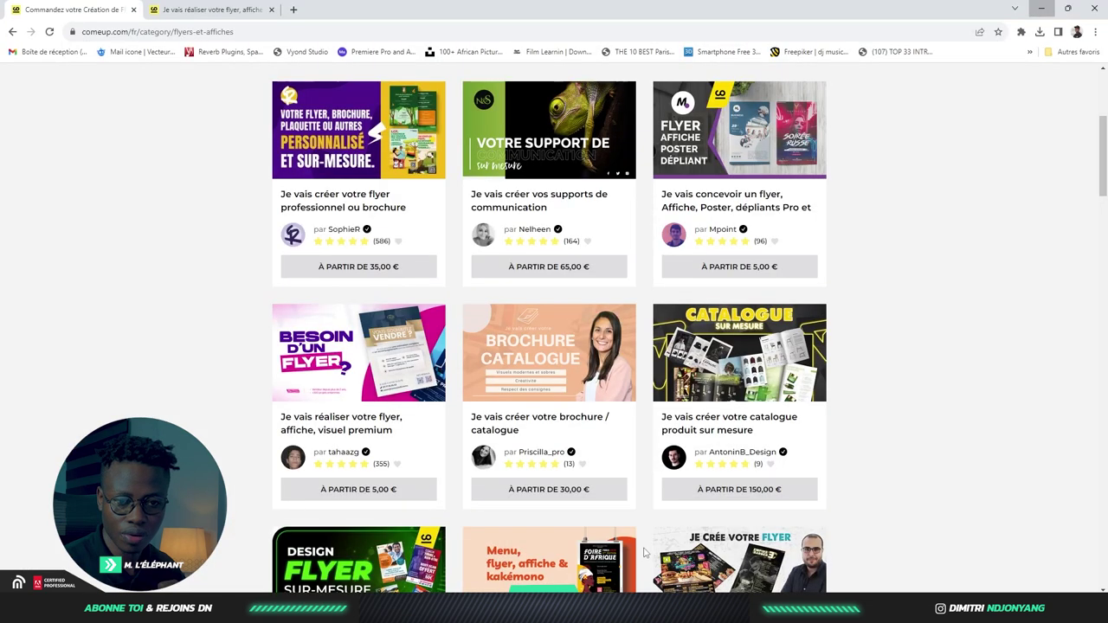
key(ctrl+t)
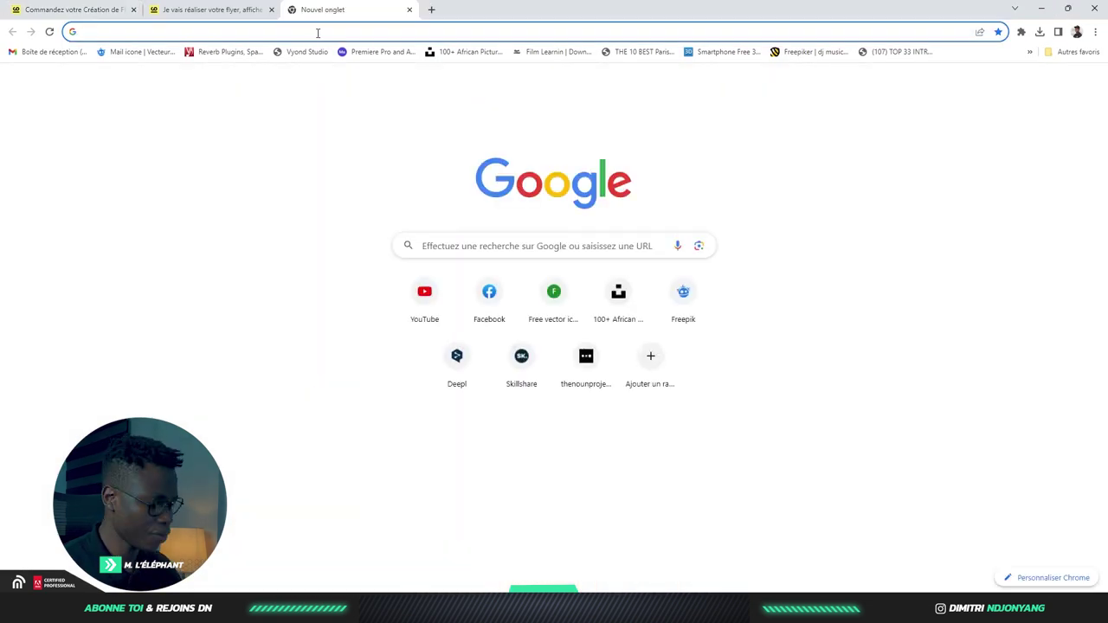
text(fre)
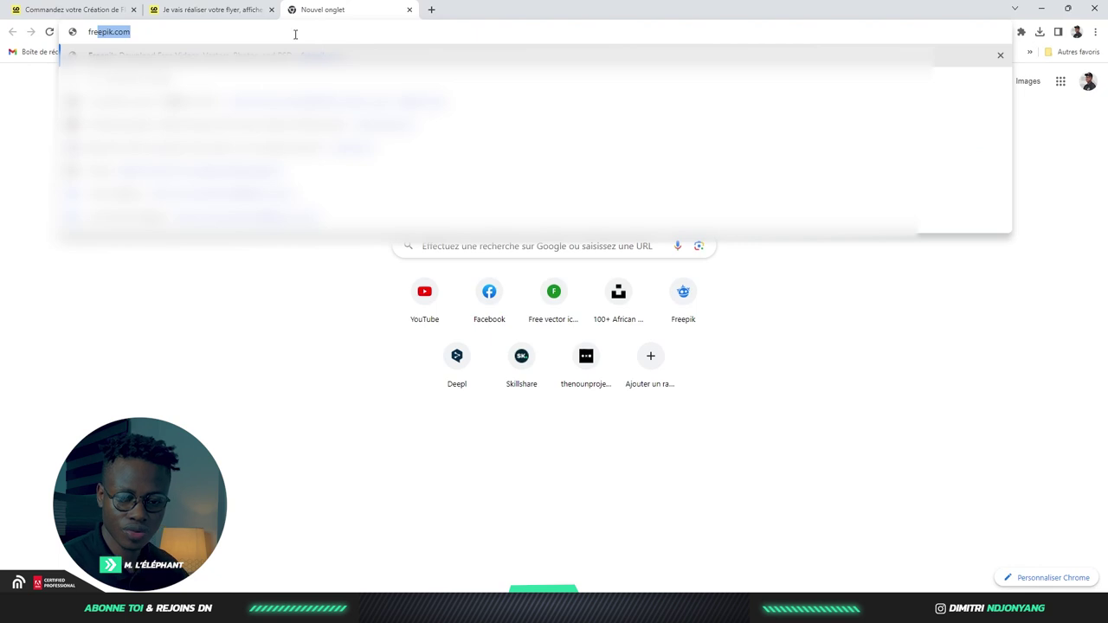
text(epik.com*)
key(Return)
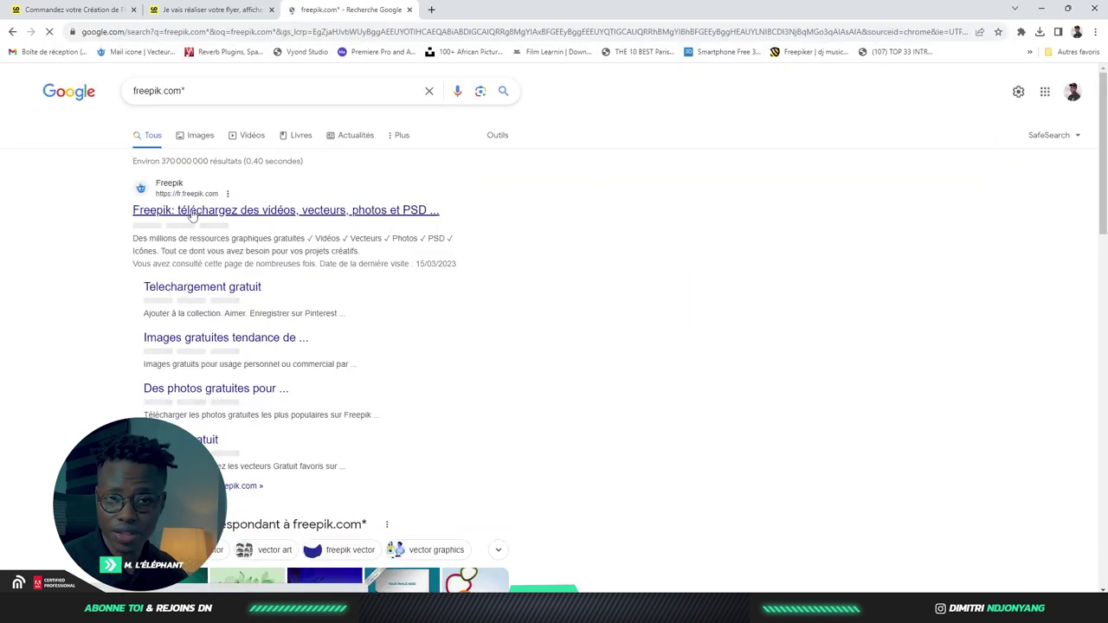
click(361, 213)
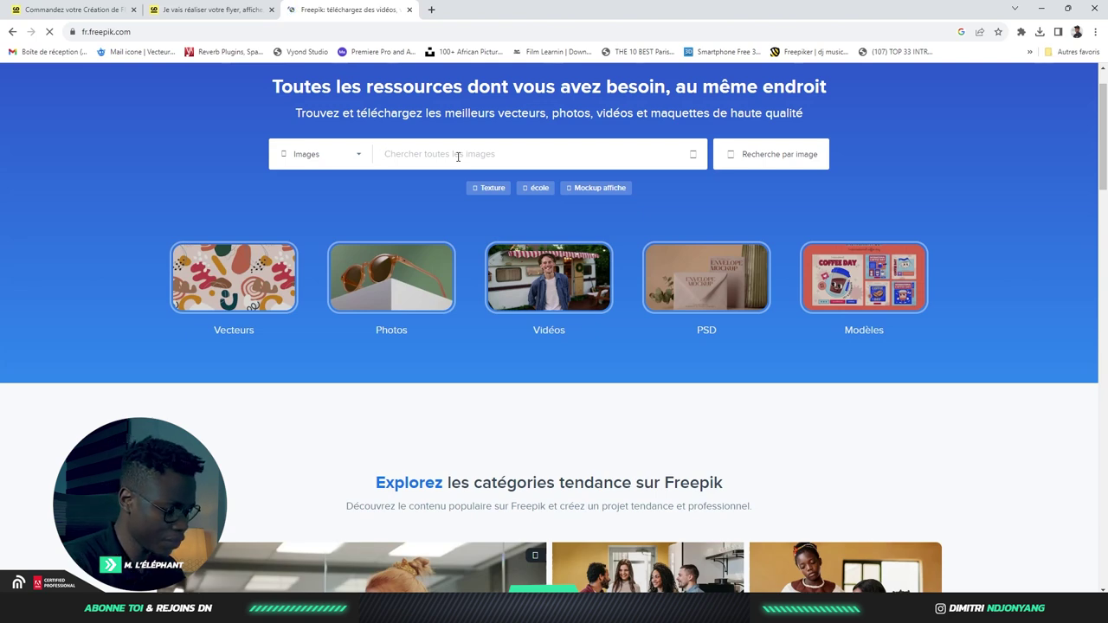
- Search Freepik for 'flyer mockup' and scroll through the results
click(458, 155)
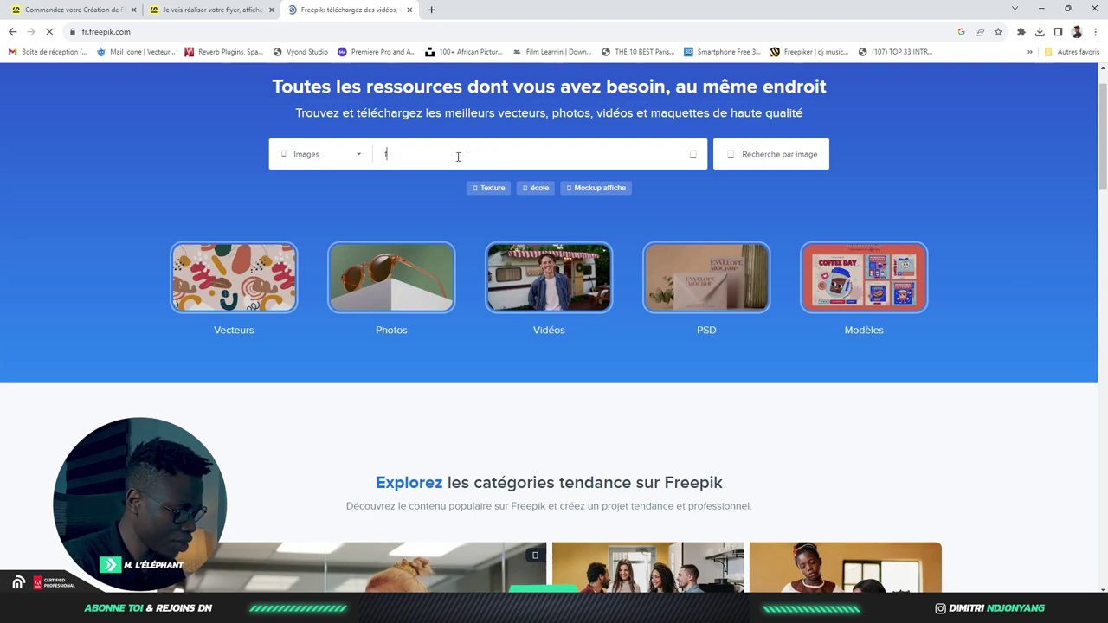
text(flyer mockup)
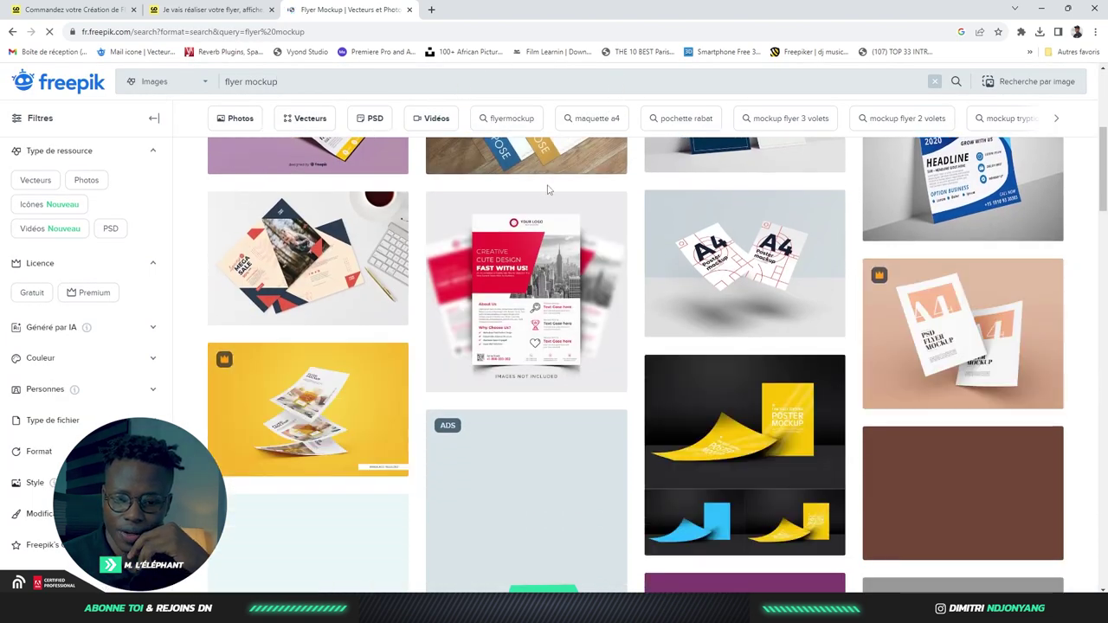
scroll(546, 186, down, 1)
scroll(547, 189, down, 1)
scroll(549, 193, down, 1)
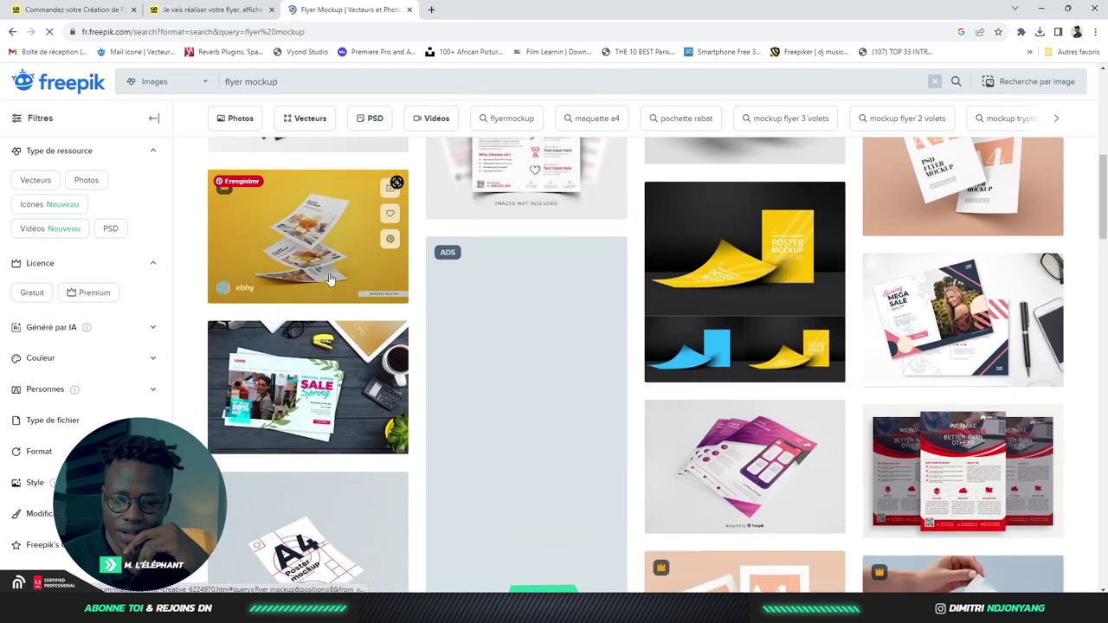
mouse_move(307, 410)
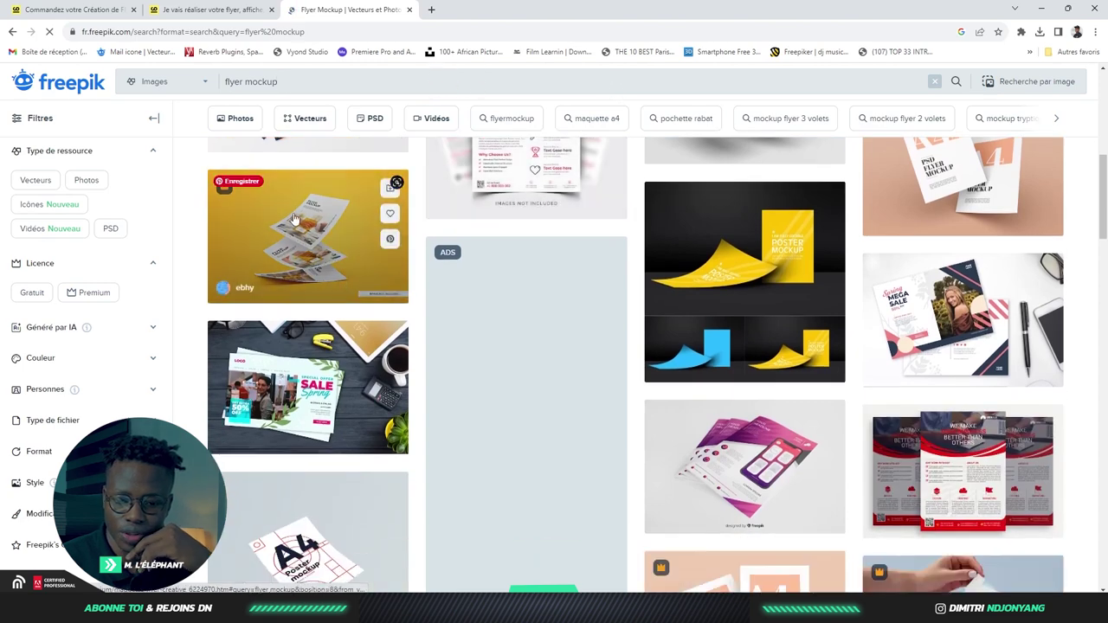
- Open the yellow mockup in a new tab, then browse further and open the chosen flyer mockup
right_click(295, 218)
click(339, 227)
scroll(450, 264, down, 1)
scroll(450, 264, down, 1)
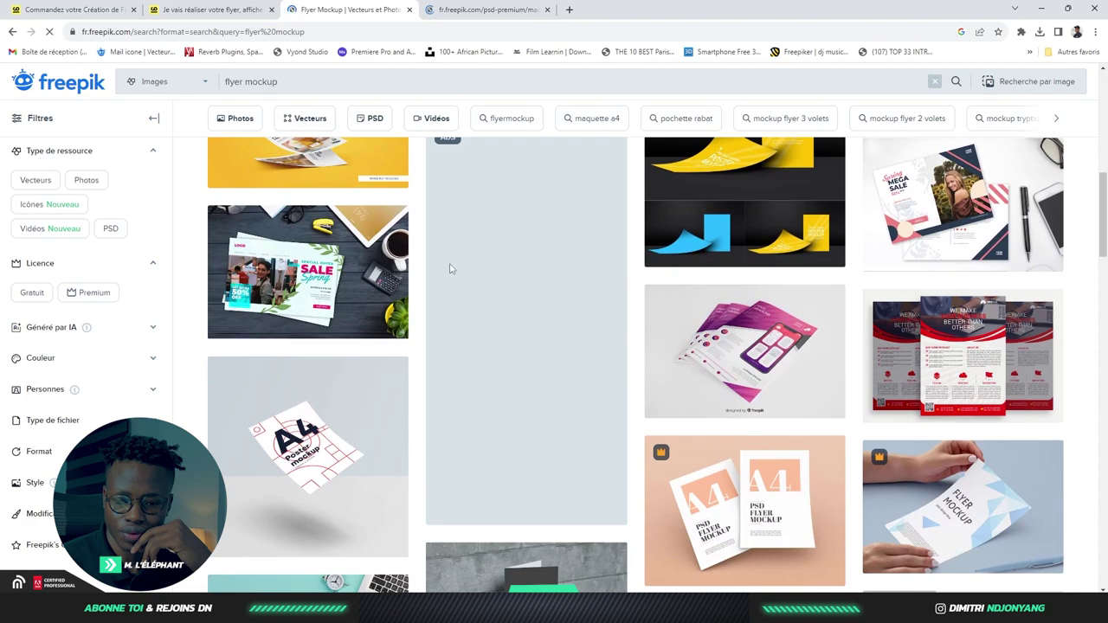
scroll(449, 268, up, 1)
scroll(452, 268, up, 1)
scroll(456, 268, down, 2)
scroll(459, 272, down, 2)
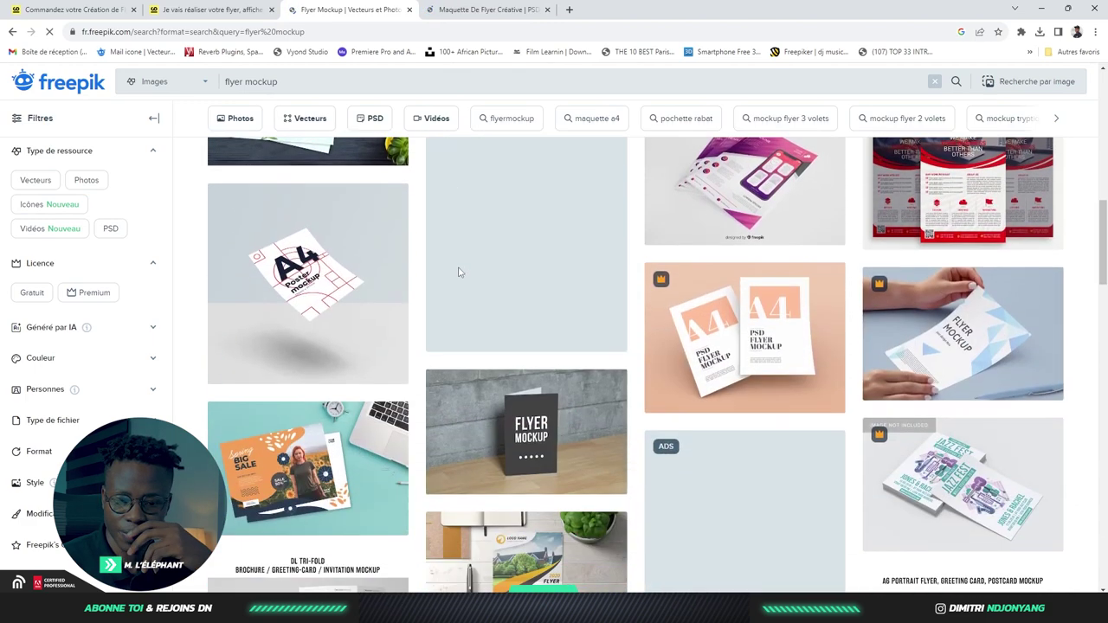
scroll(460, 272, down, 1)
scroll(460, 267, down, 1)
scroll(460, 267, down, 2)
scroll(798, 379, down, 1)
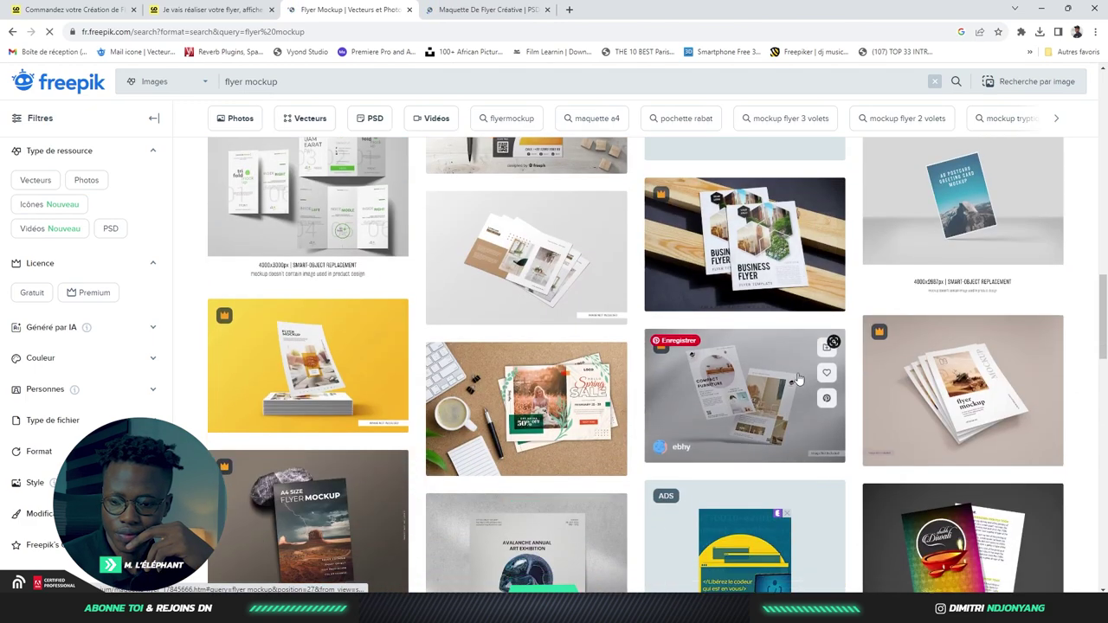
scroll(799, 380, down, 1)
click(730, 292)
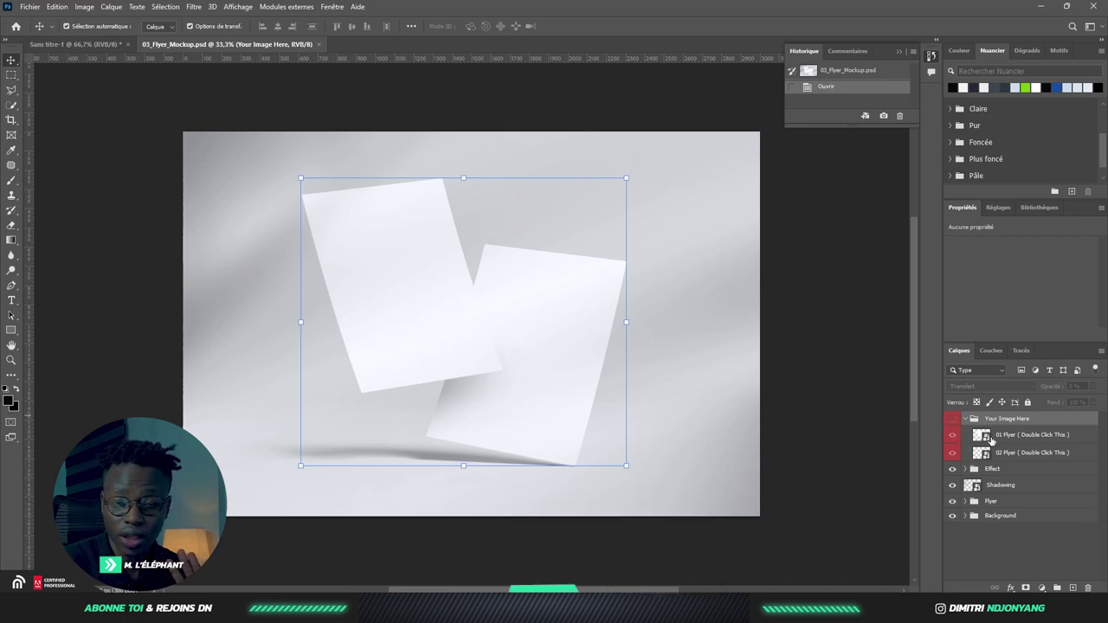
- Place the eatvice Flyer 2 image into the 01 Flyer smart object and save it
click(993, 440)
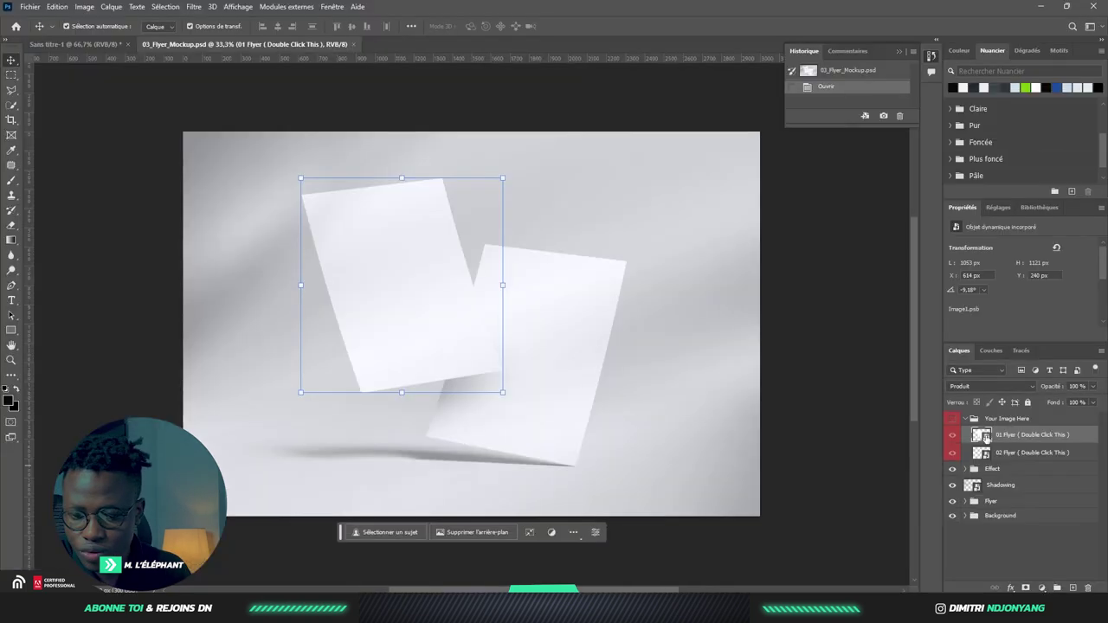
double_click(982, 435)
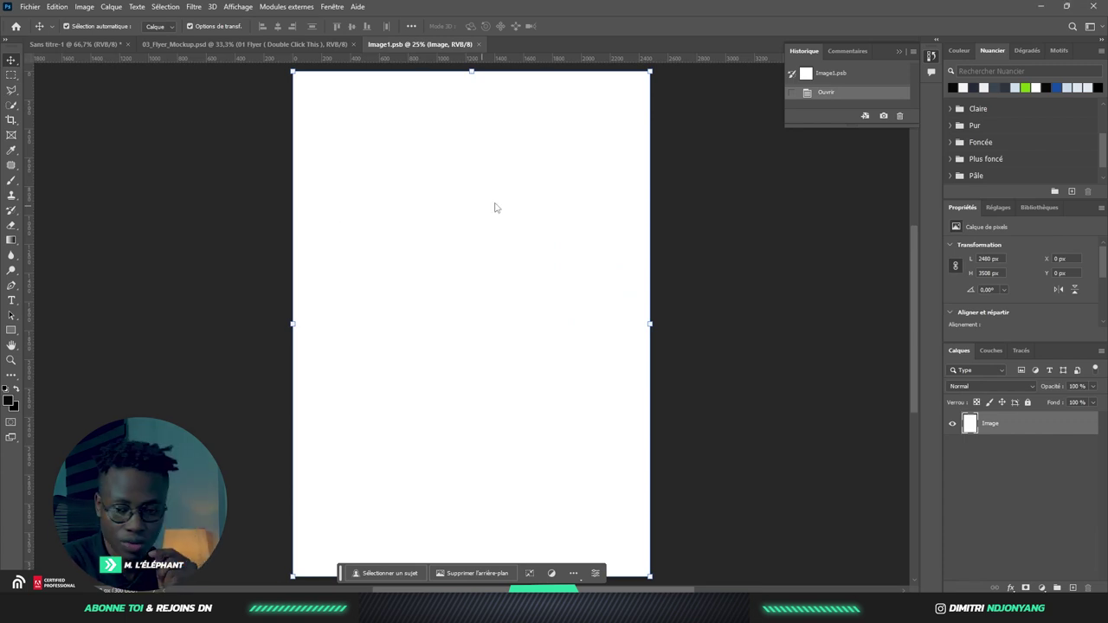
drag(569, 202, 549, 199)
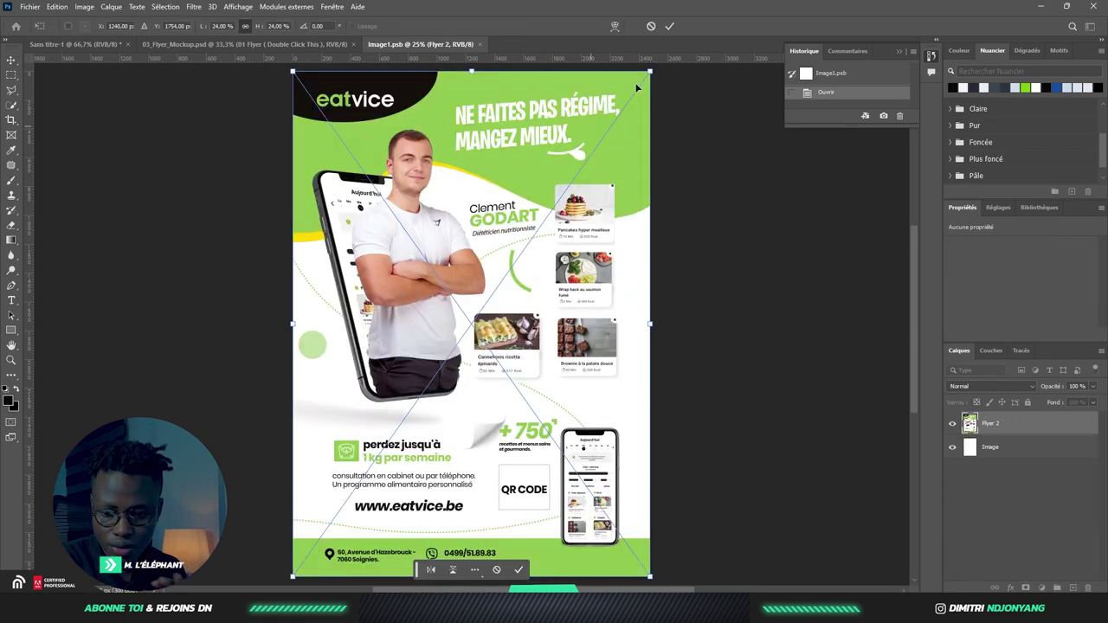
click(669, 26)
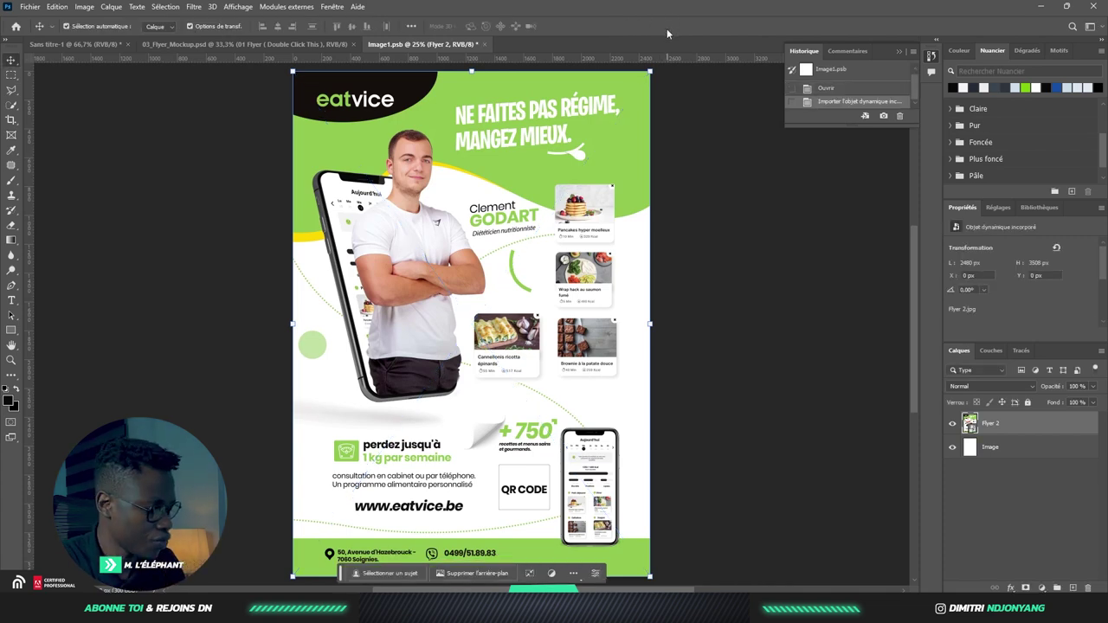
key(ctrl+s)
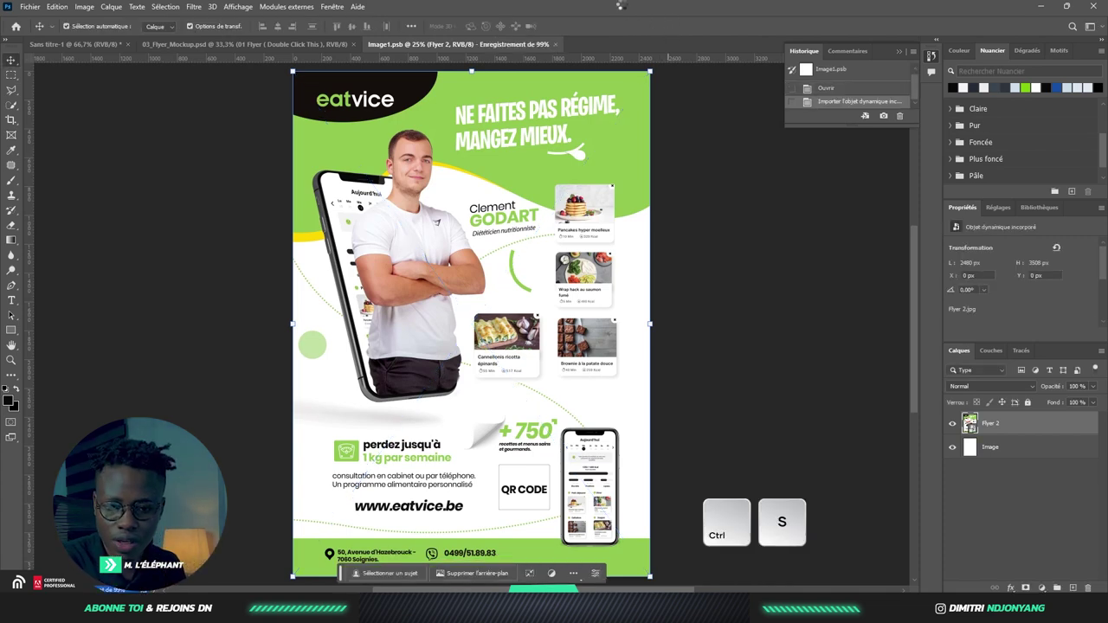
click(253, 43)
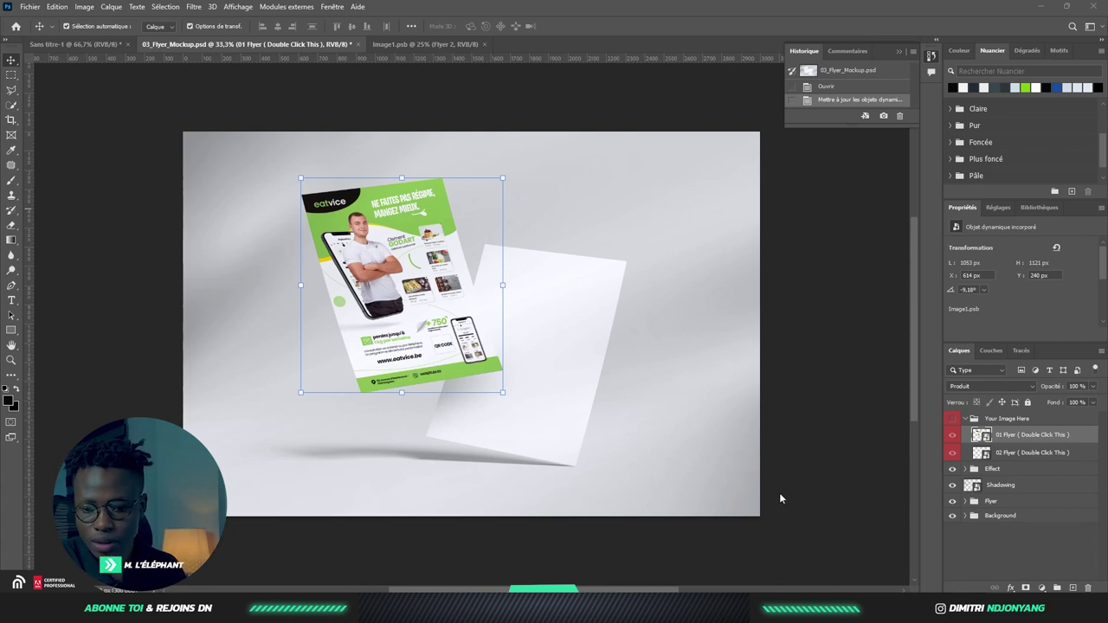
- Place the Flyer A4 4 beach holiday image into the 02 Flyer smart object and save it
click(589, 357)
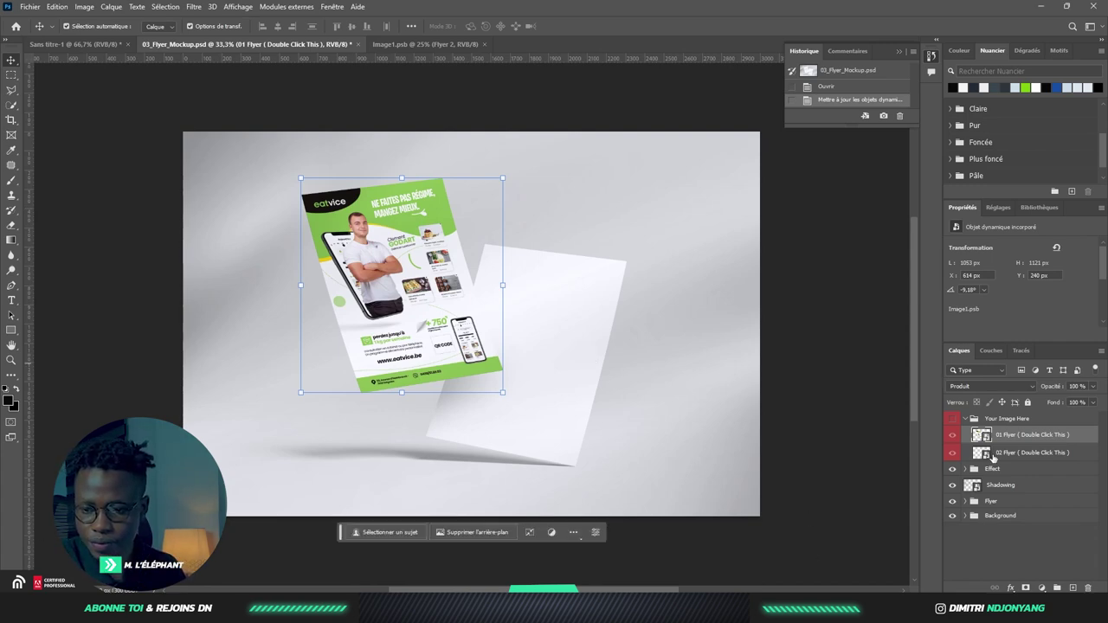
double_click(992, 456)
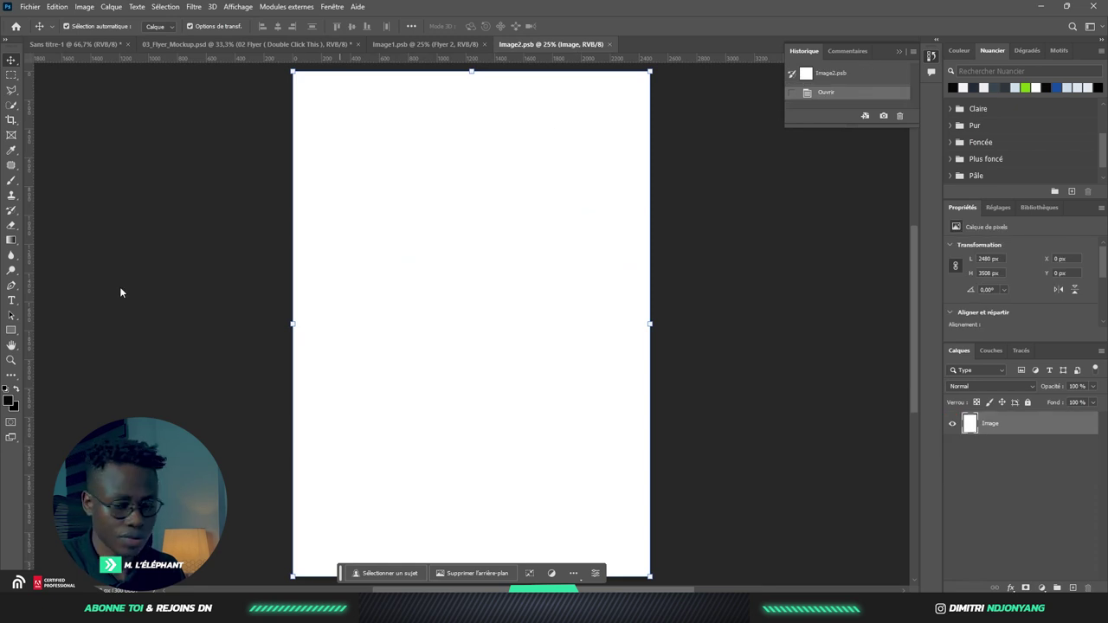
drag(120, 293, 471, 374)
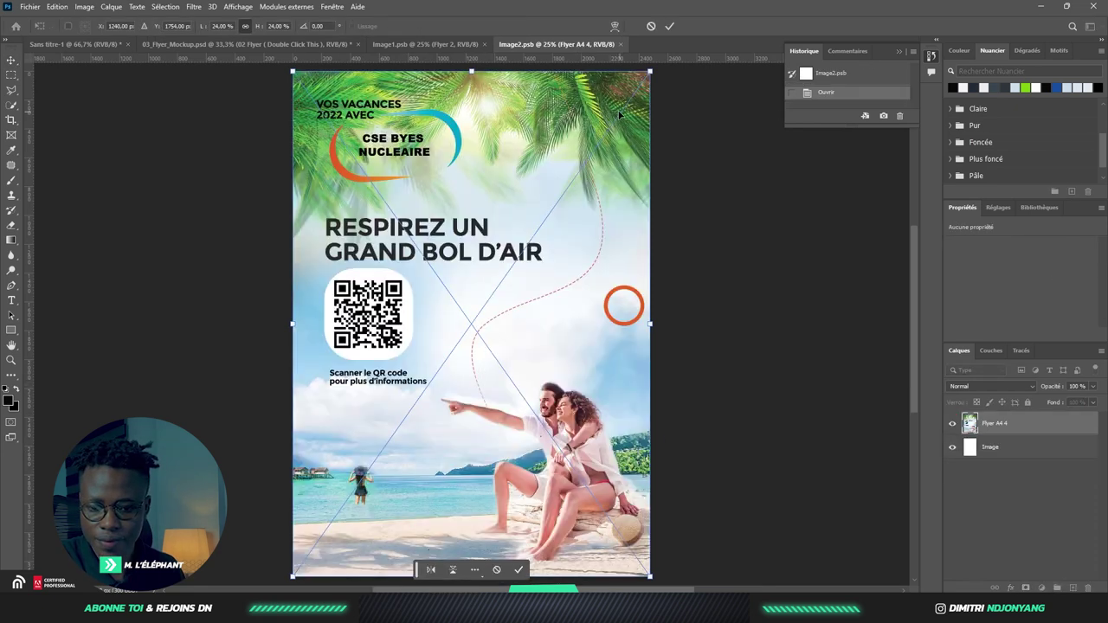
click(671, 26)
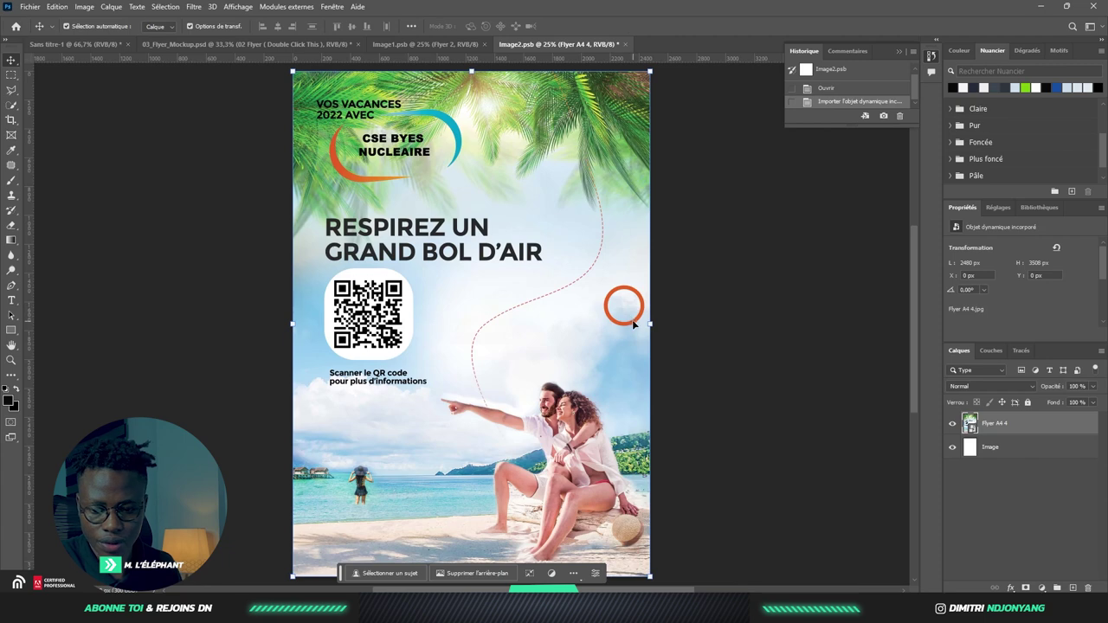
key(ctrl+s)
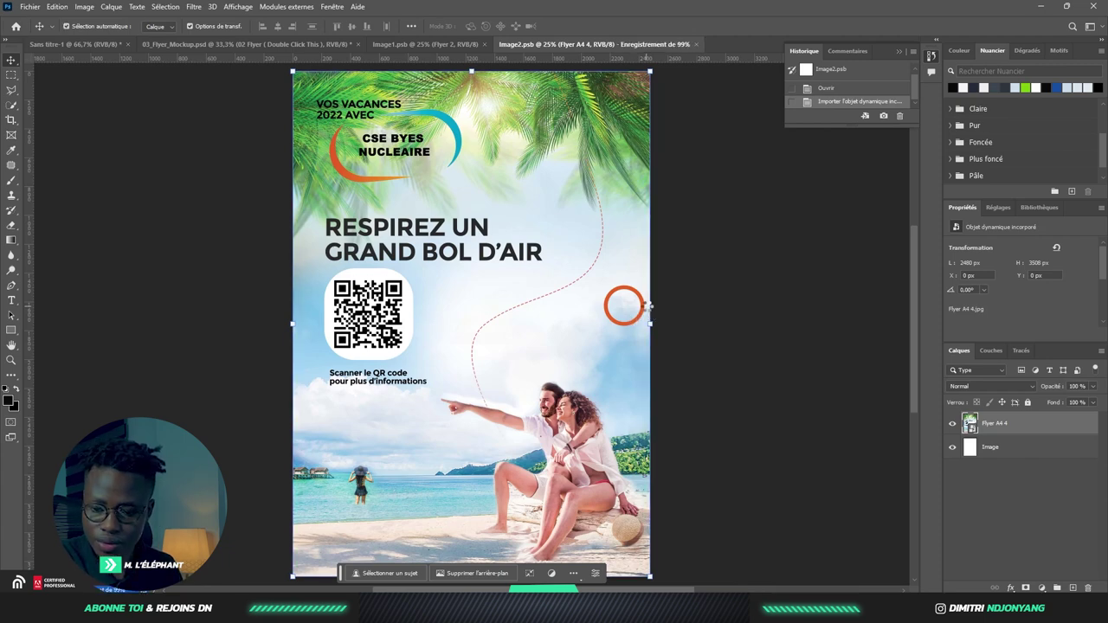
click(422, 47)
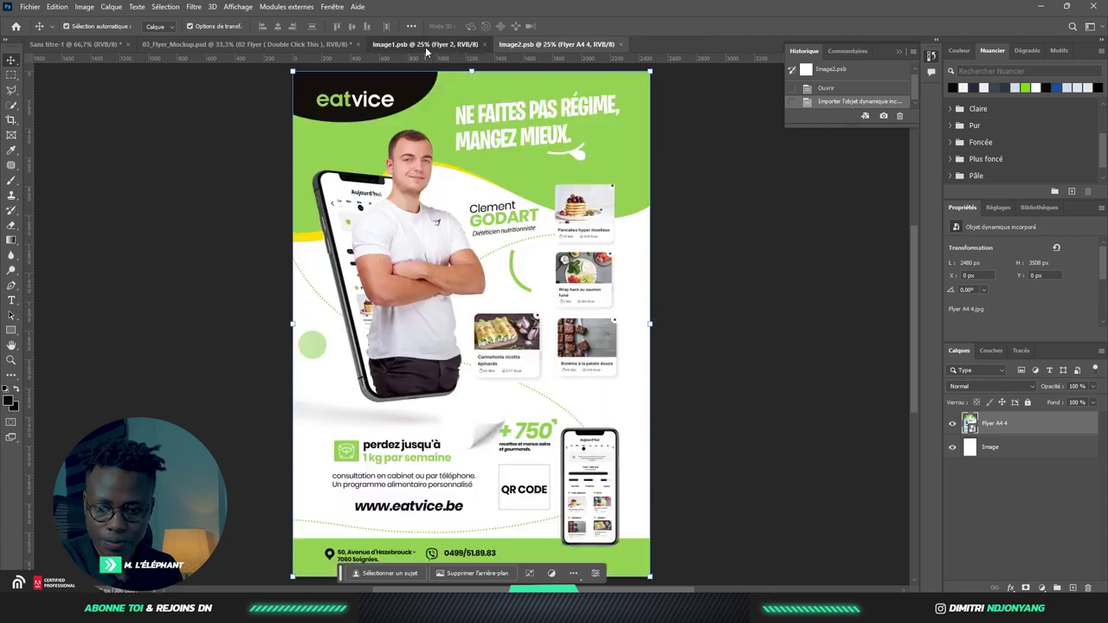
click(284, 45)
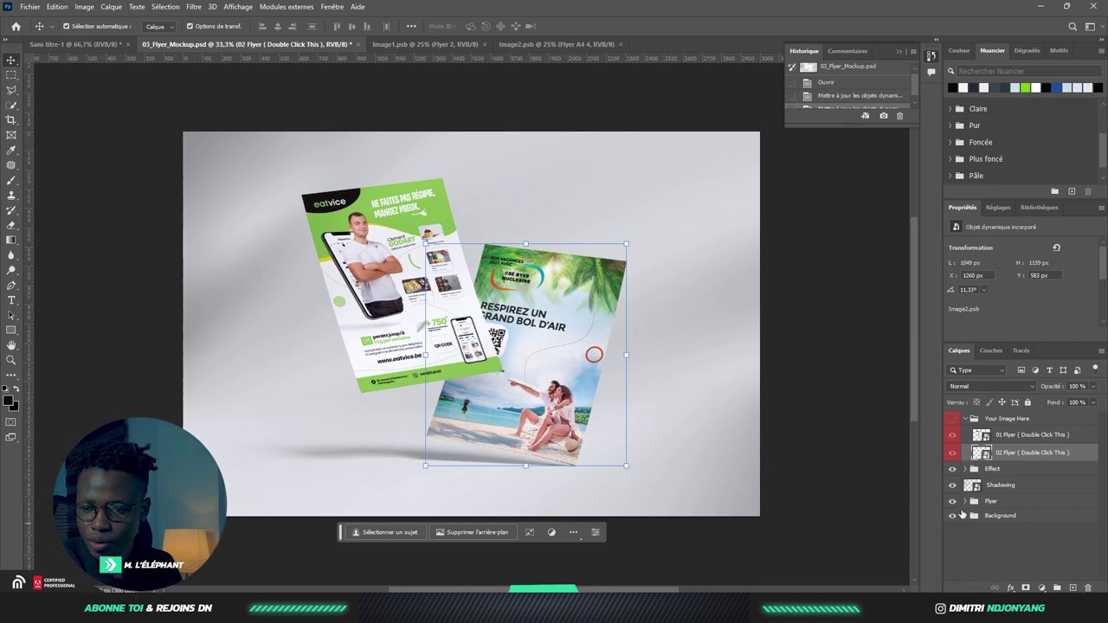
- Hide the grey background, stamp visible layers into a new top Calque 1, and convert it to a smart object
click(952, 517)
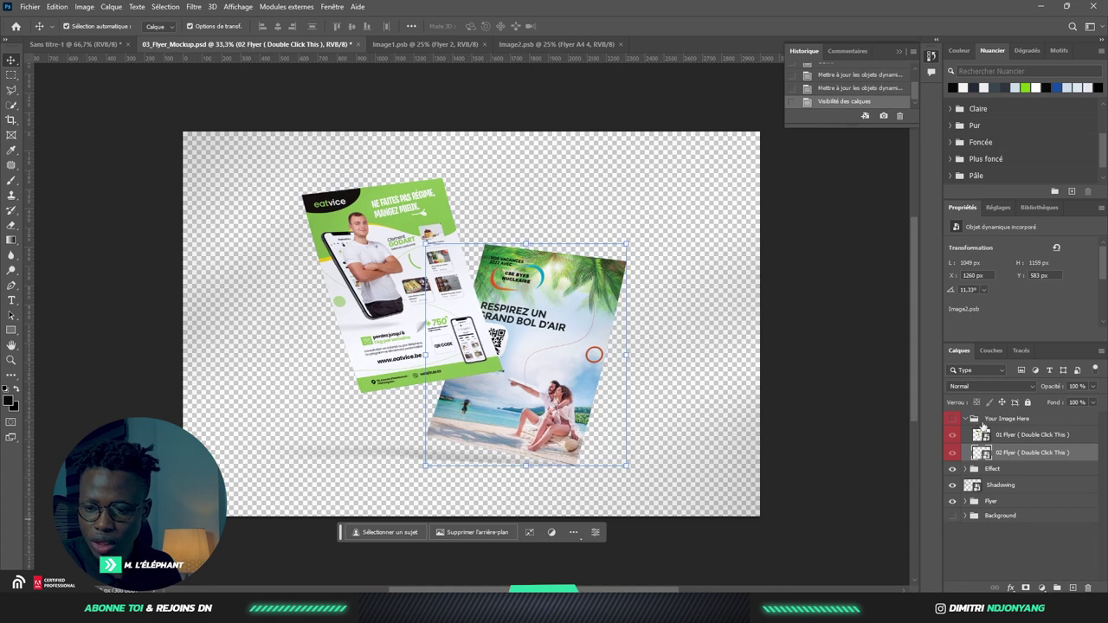
click(992, 419)
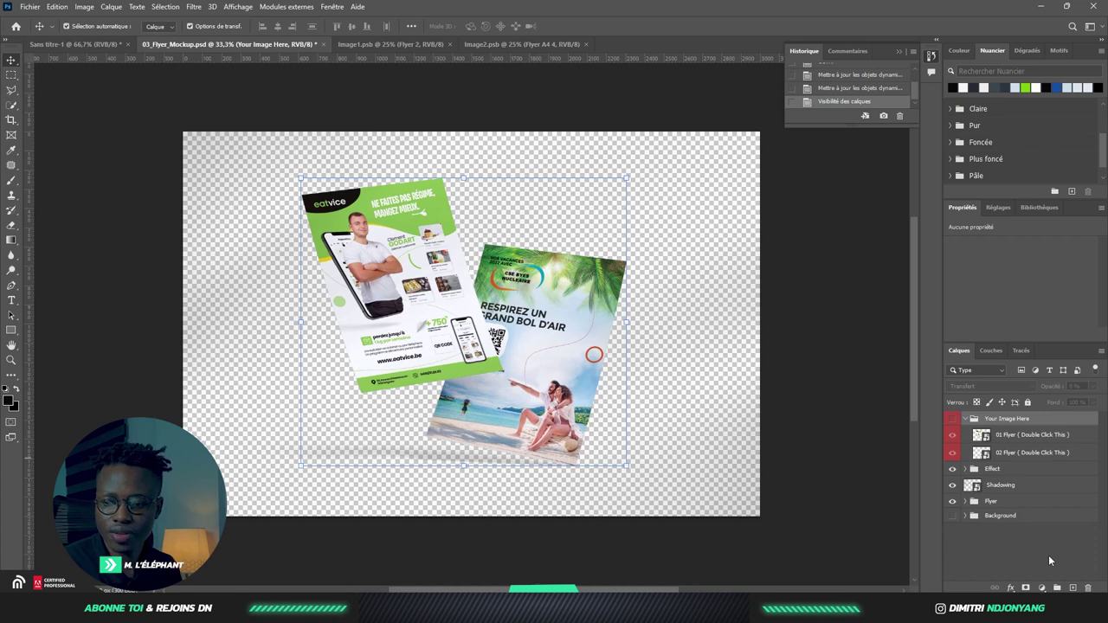
click(1072, 588)
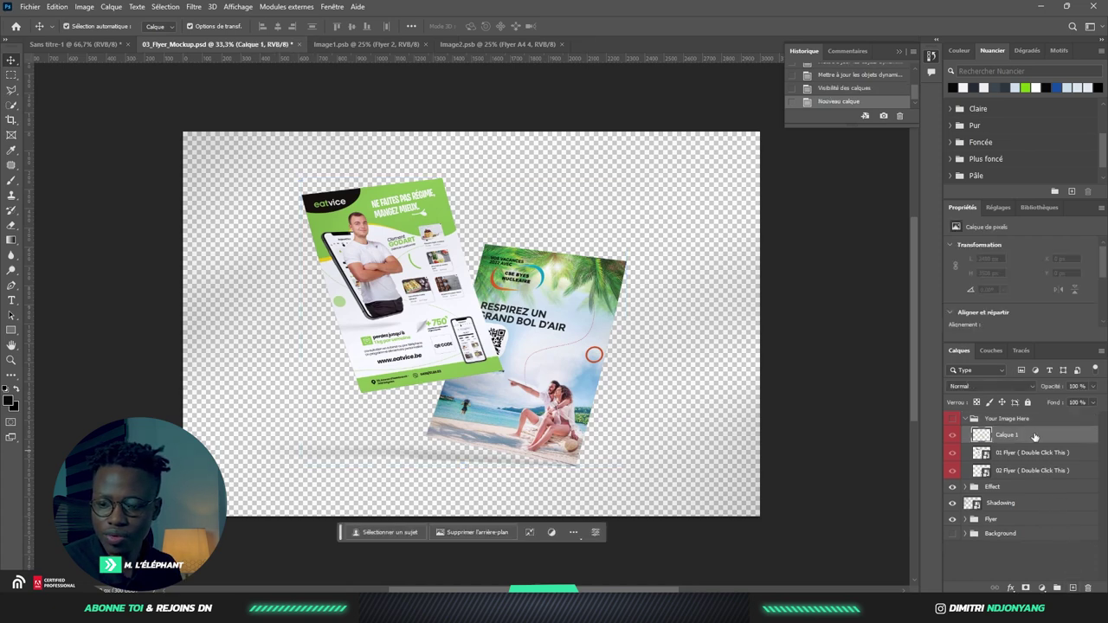
mouse_move(1015, 437)
mouse_down()
mouse_move(1013, 416)
mouse_move(992, 417)
mouse_up()
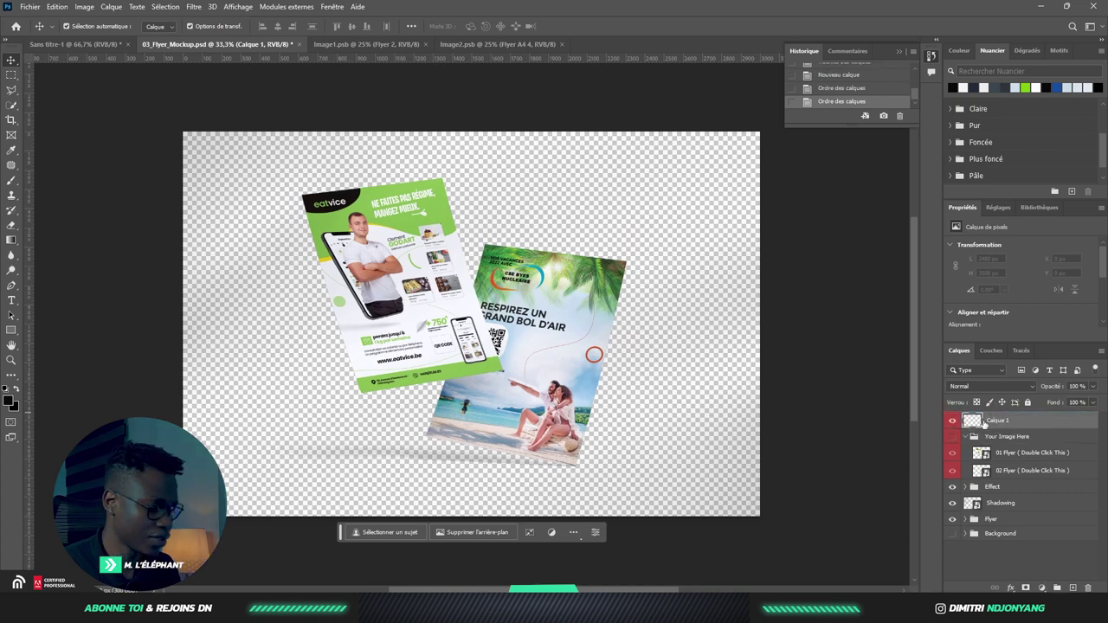
key(ctrl+alt)
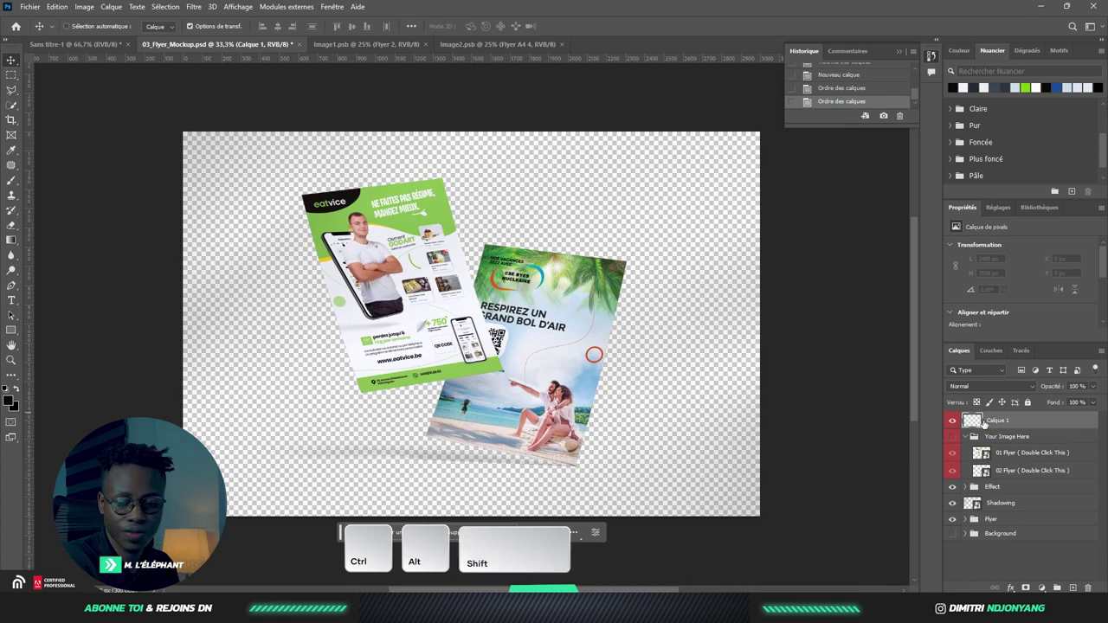
key(ctrl+alt+shift+e)
right_click(983, 420)
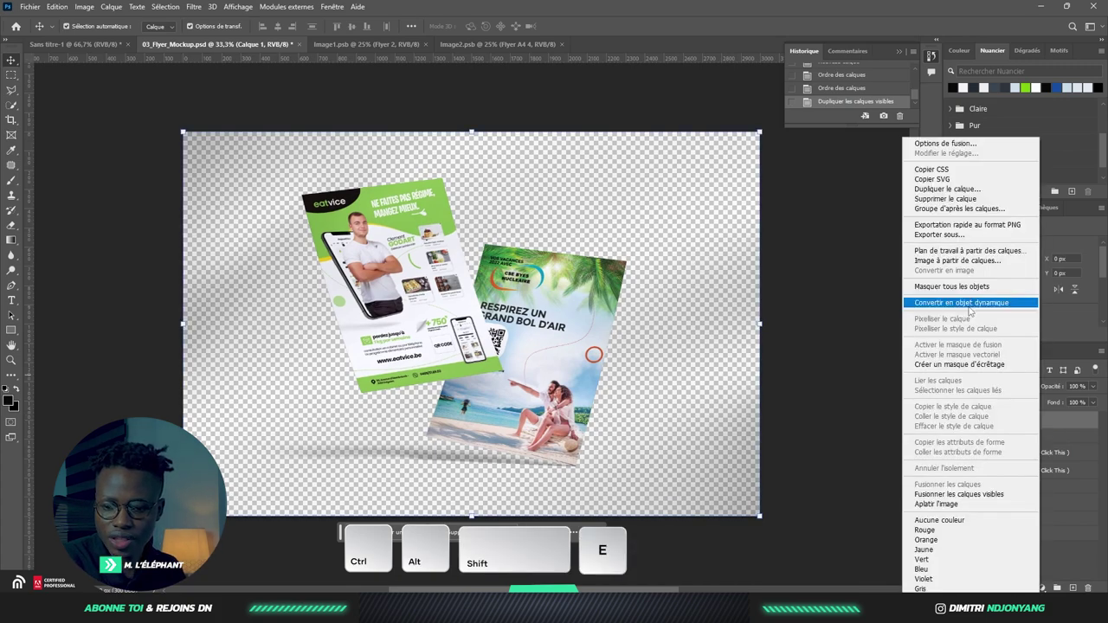
click(971, 307)
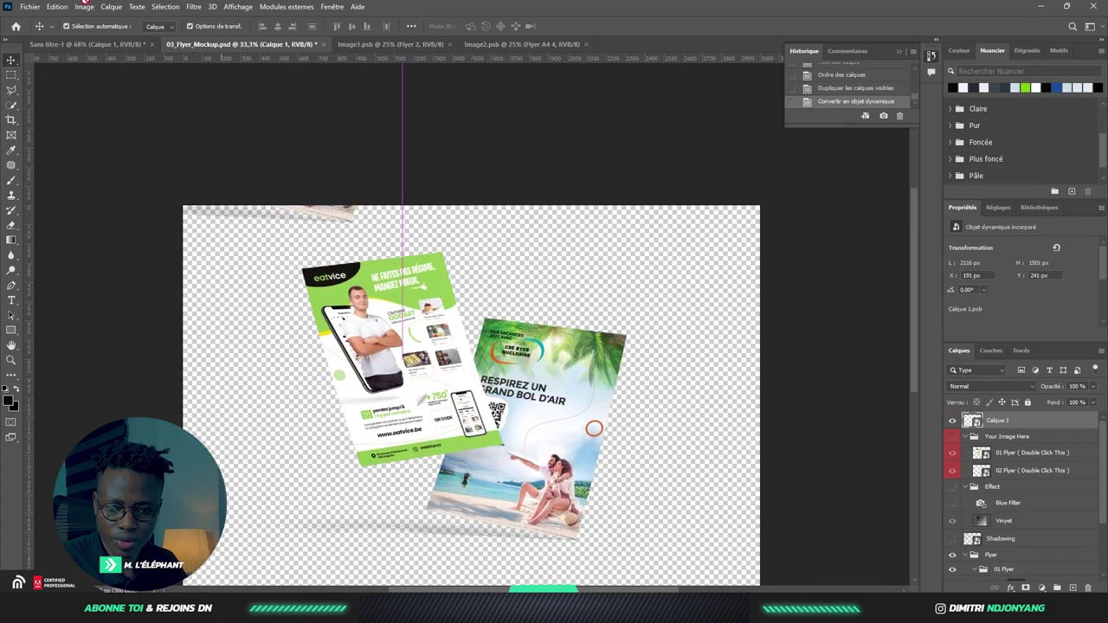
- Place the merged mockup into Sans titre-1, scaled to about 20% on the banner's left side
drag(78, 45, 390, 286)
key(ctrl+t)
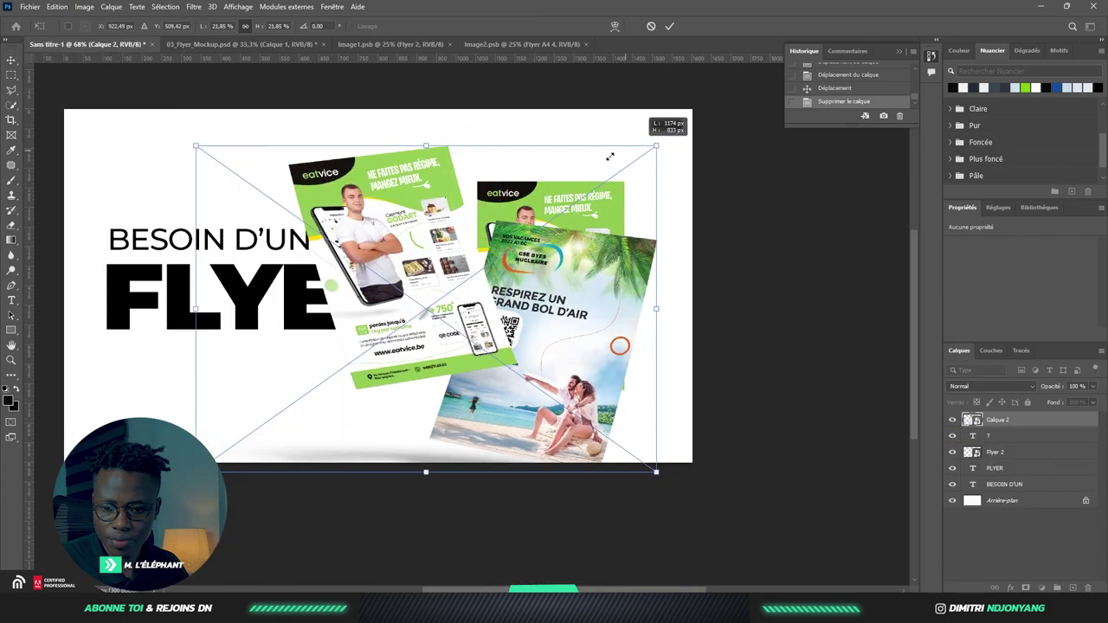
drag(653, 114, 658, 154)
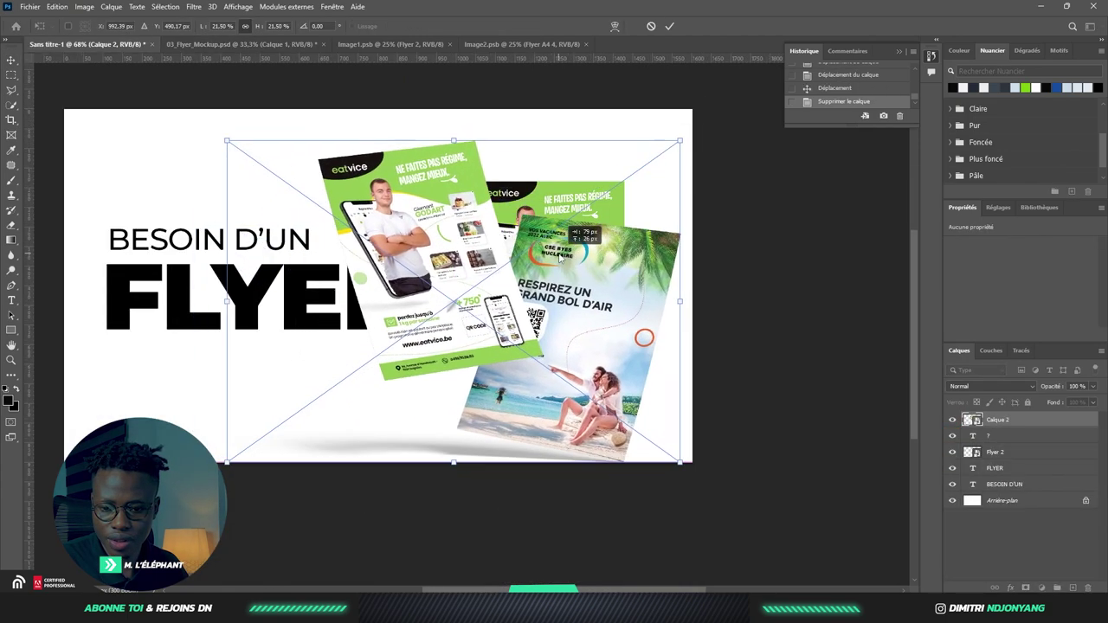
mouse_move(523, 265)
mouse_down()
mouse_move(312, 255)
mouse_move(330, 260)
mouse_up()
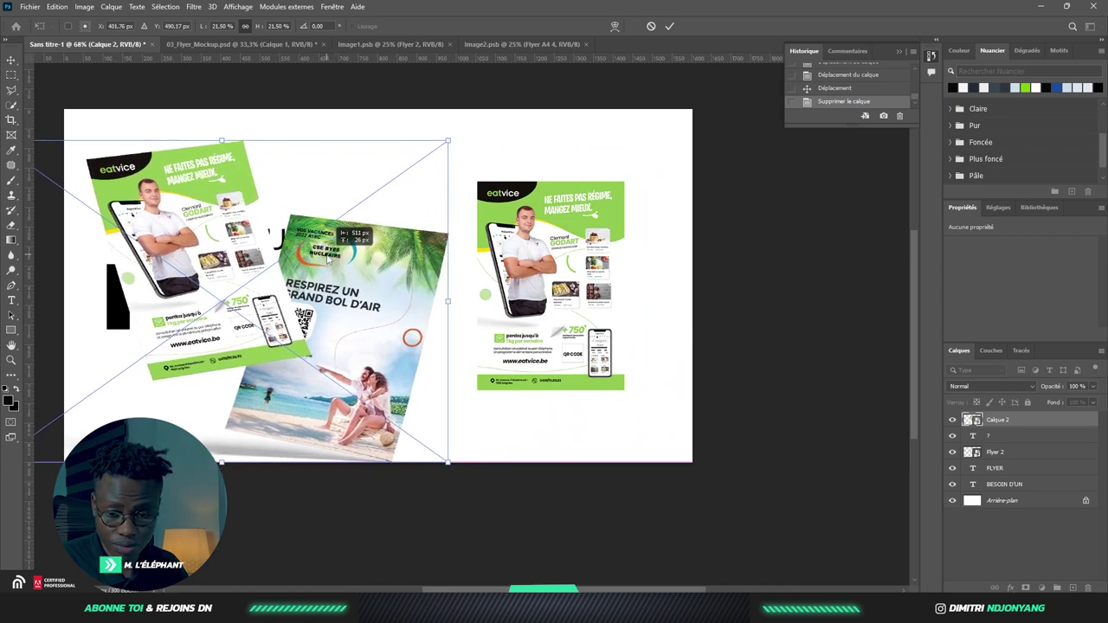
drag(329, 258, 330, 257)
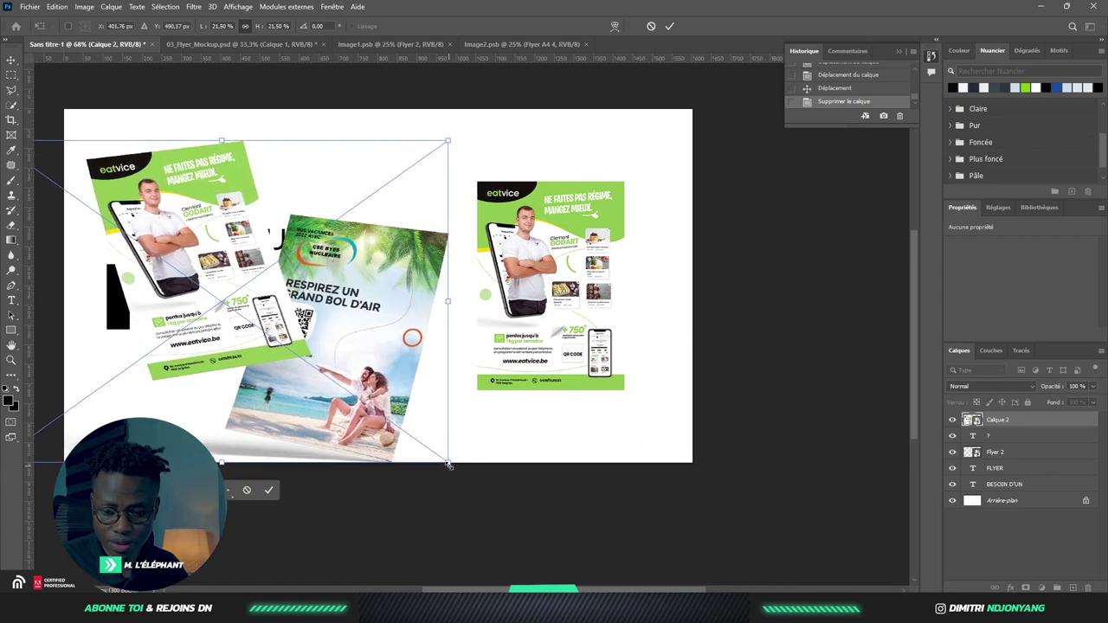
drag(449, 465, 424, 442)
drag(371, 372, 374, 380)
click(672, 30)
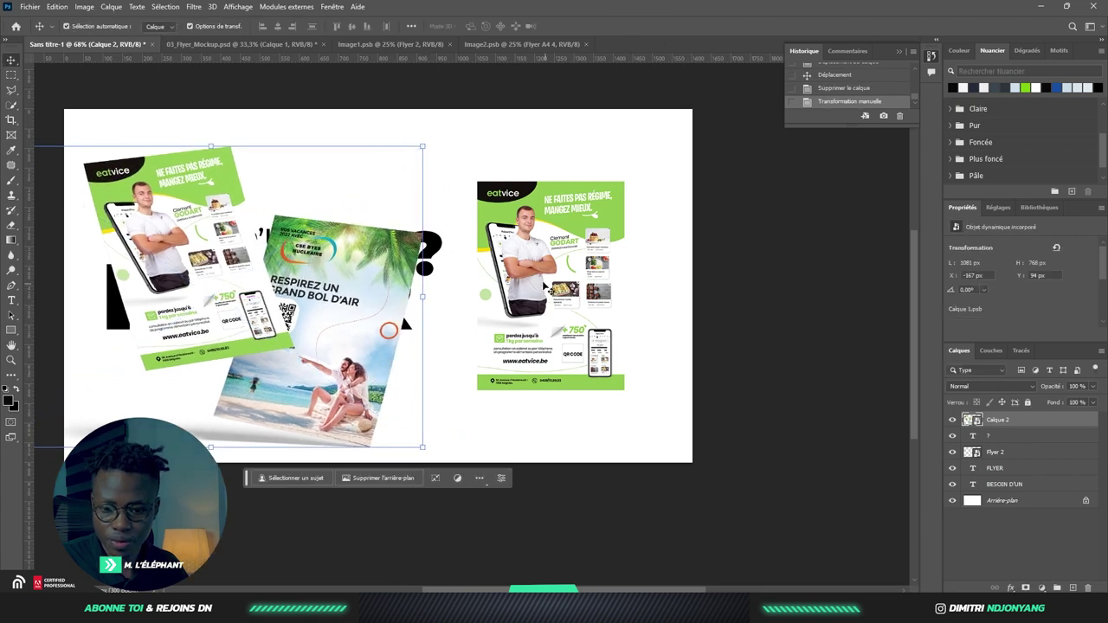
- Delete the old Flyer 2 layer and select the three headline text layers
click(996, 452)
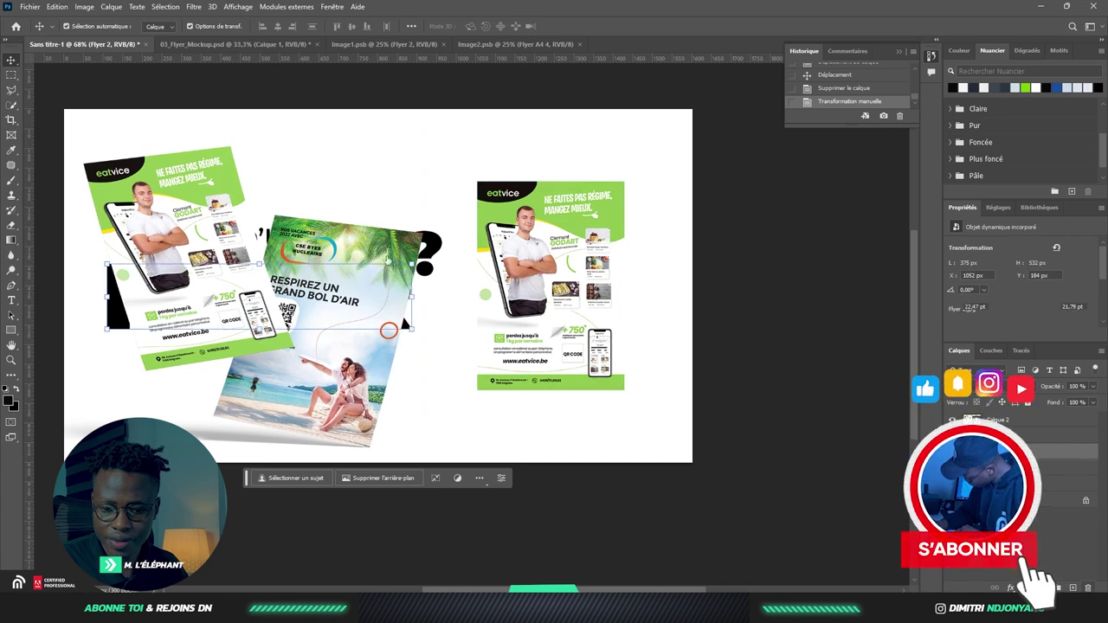
key(Delete)
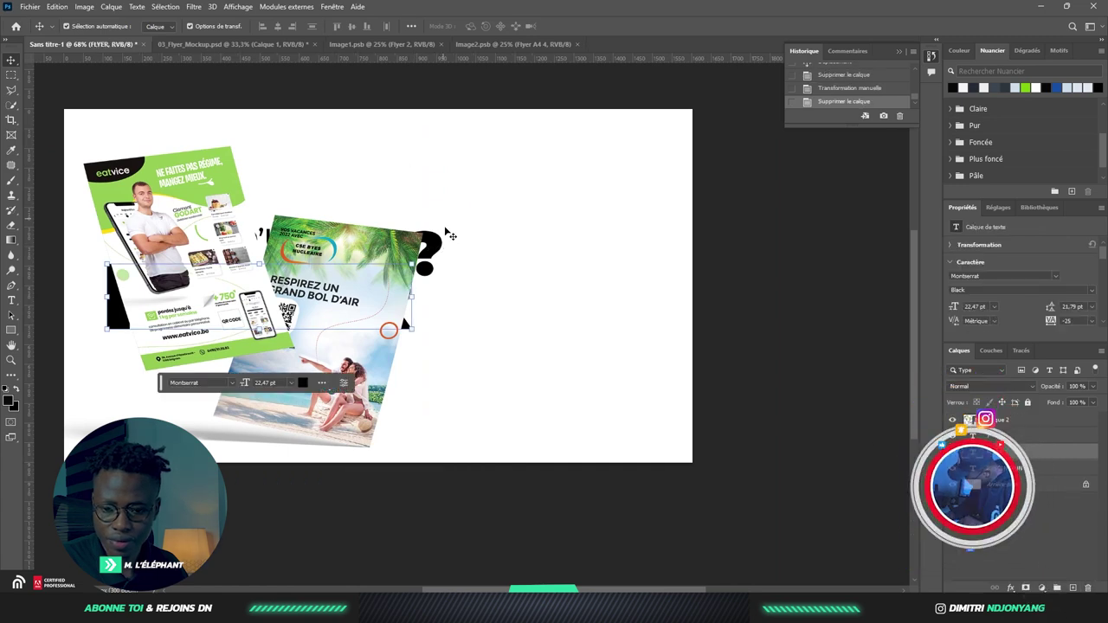
click(1015, 469)
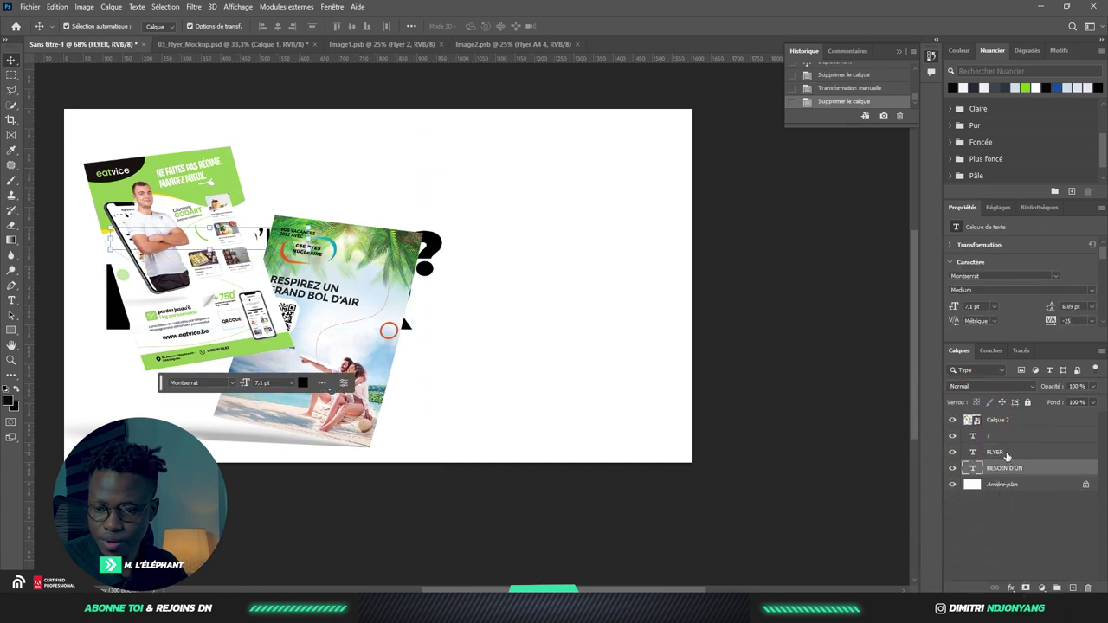
shift+click(1000, 434)
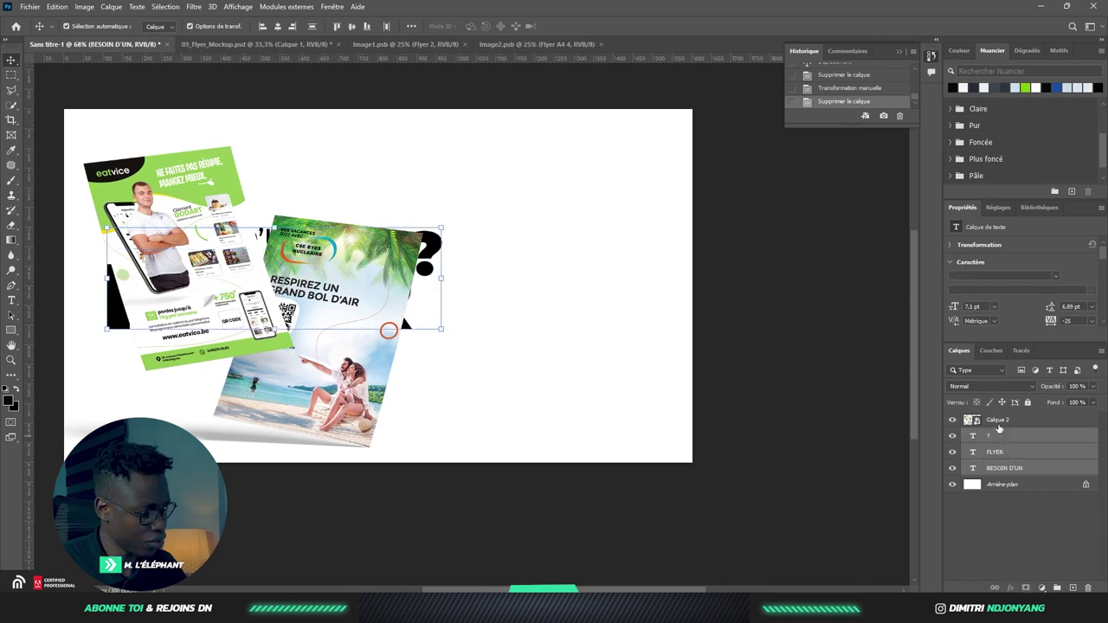
- Group the three headline text layers into Groupe 1 and move it right
key(ctrl+g)
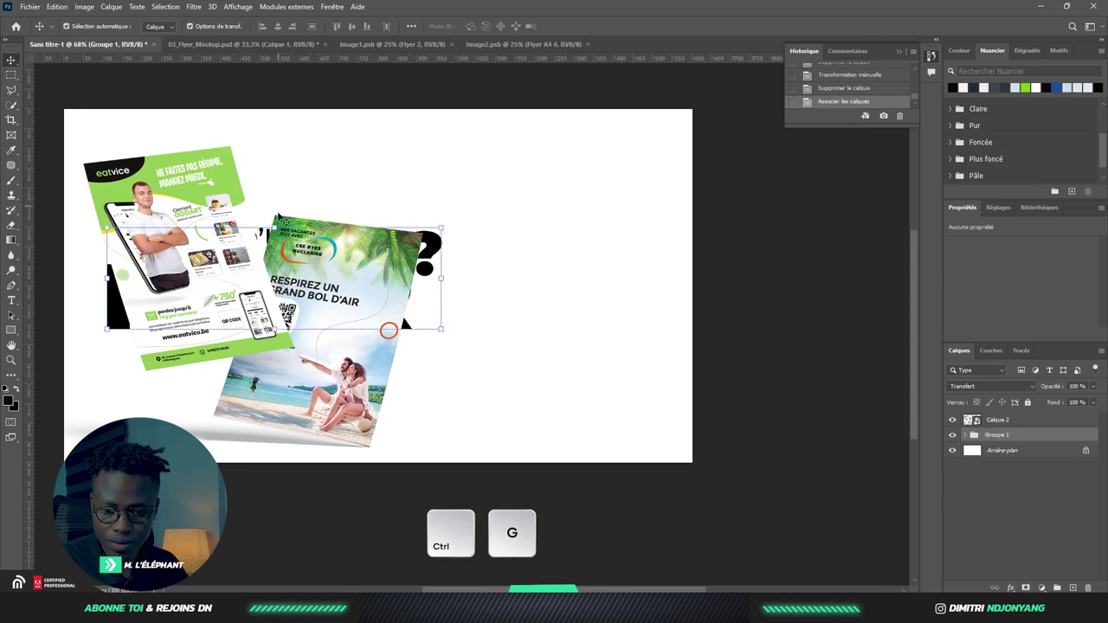
key(ctrl+t)
drag(304, 278, 546, 283)
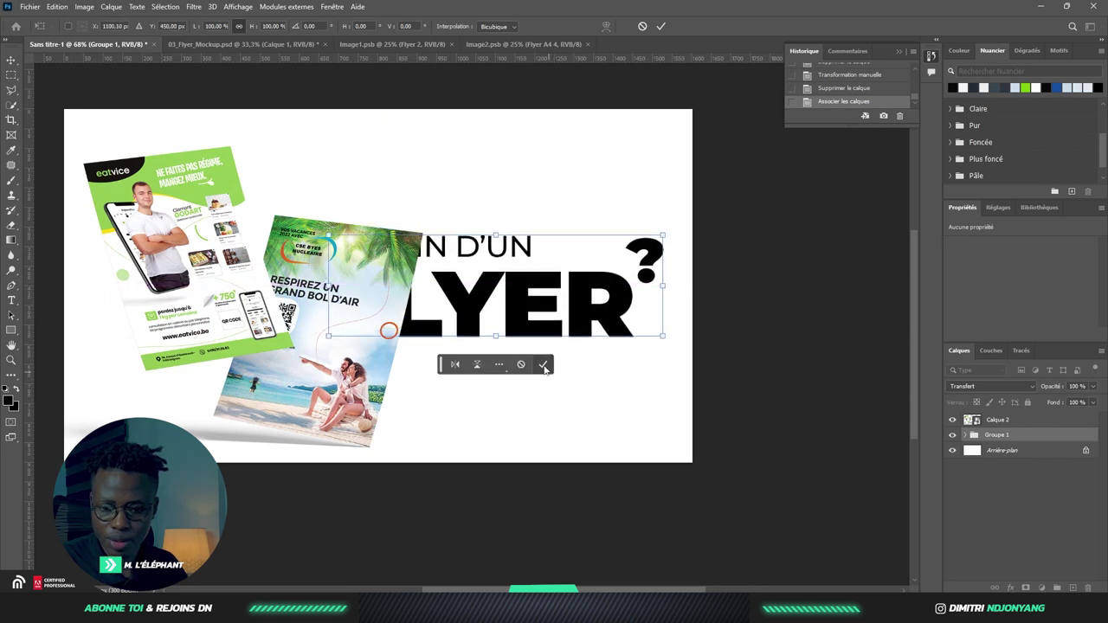
click(545, 367)
- Scale the mockup Calque 2 smaller and nudge it slightly up and left
click(310, 254)
drag(419, 151, 366, 186)
mouse_move(330, 280)
mouse_down()
mouse_move(316, 274)
mouse_move(325, 283)
mouse_up()
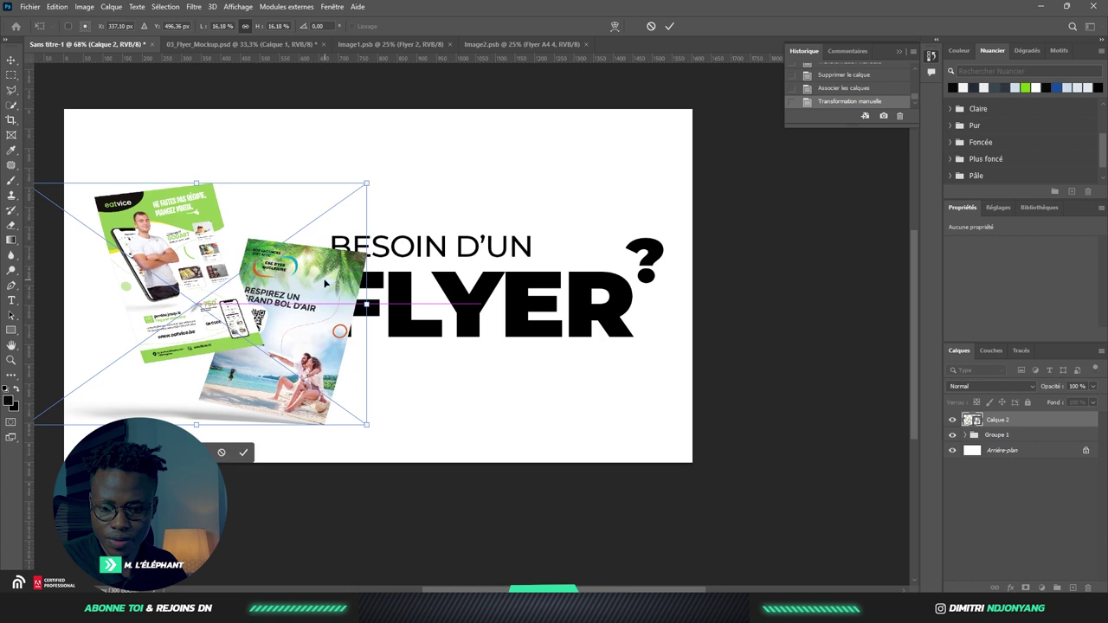
click(669, 27)
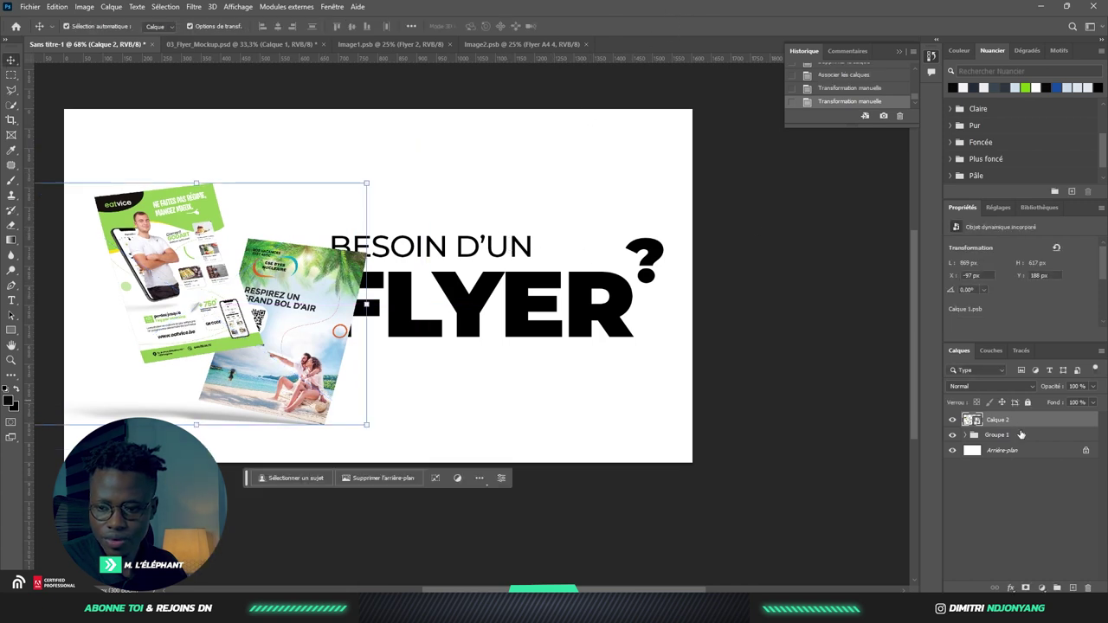
- Reorder Groupe 1 above Calque 2 and nudge the headline upward
drag(996, 435, 994, 419)
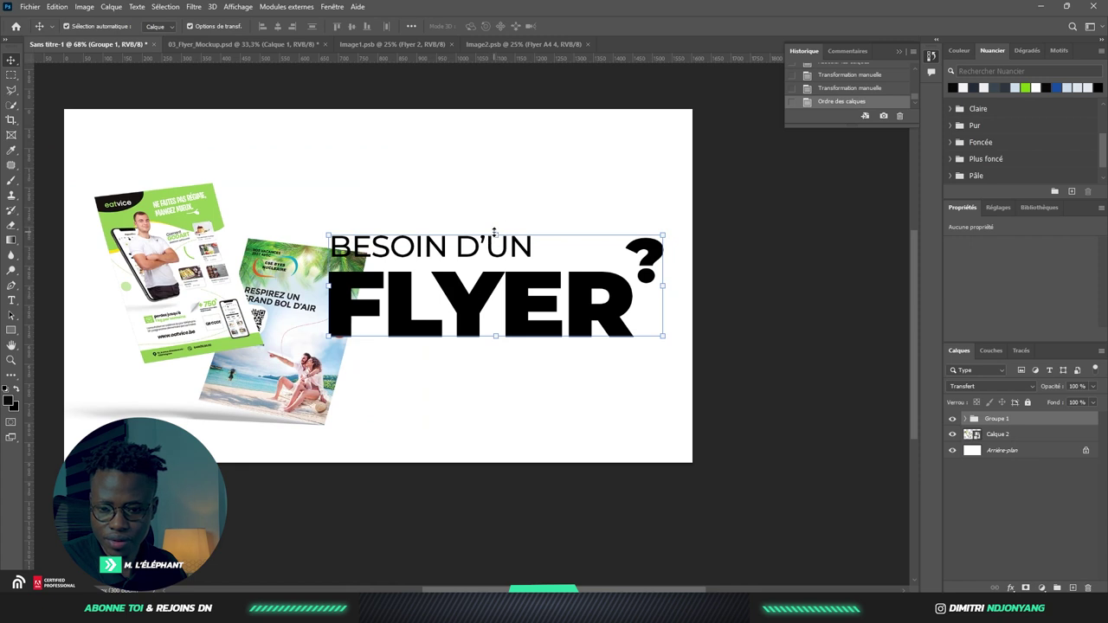
drag(527, 320, 526, 292)
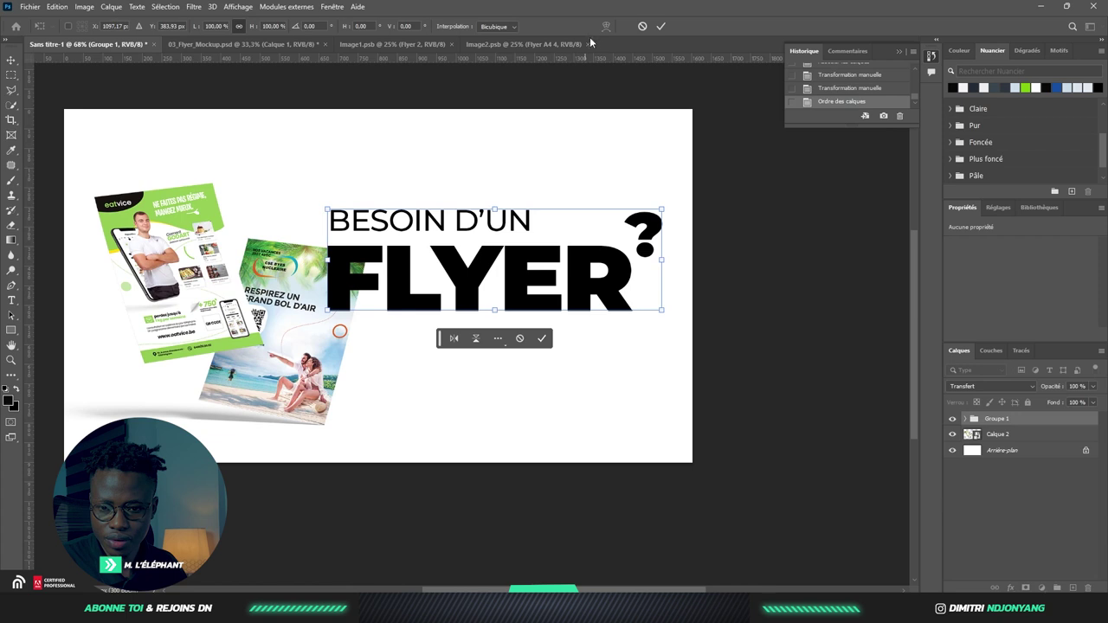
click(662, 27)
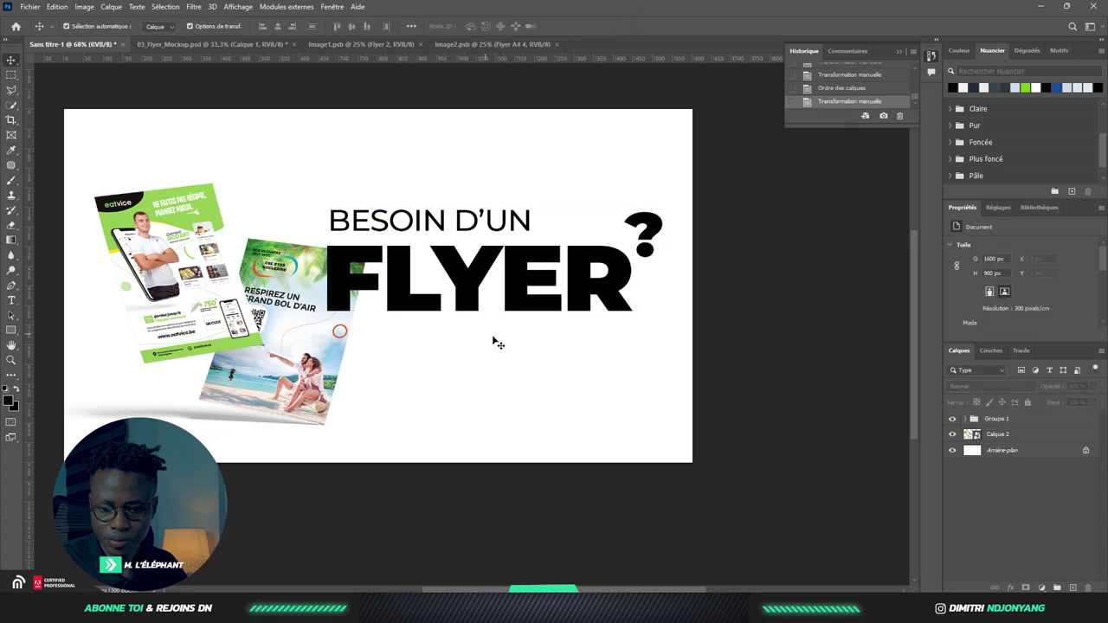
- Recolour the FLYER text layer with the blue swatch
click(578, 305)
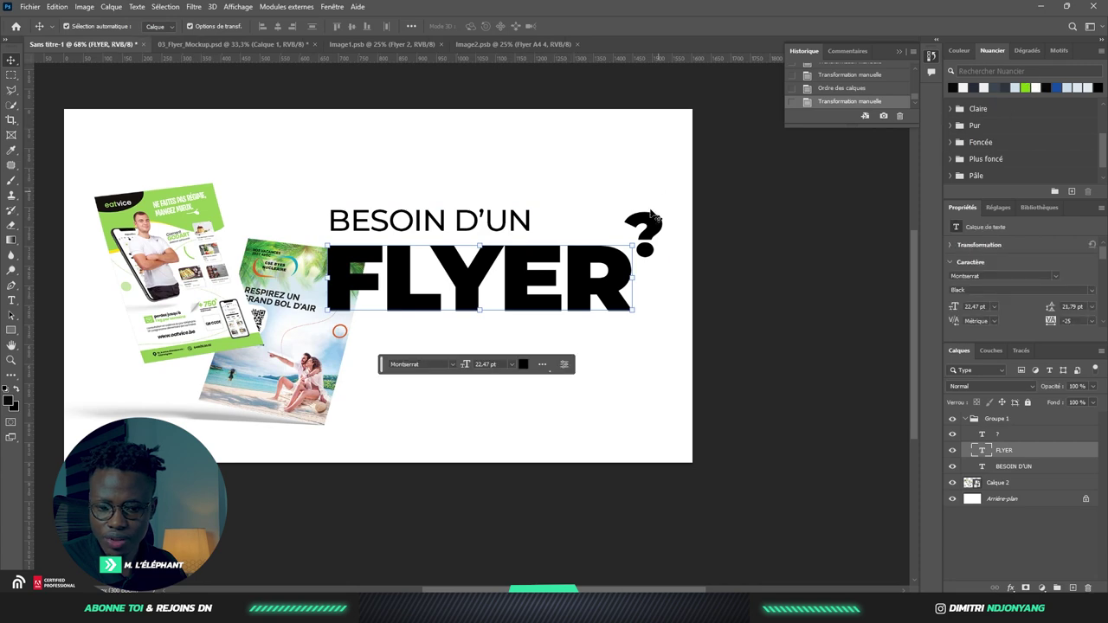
scroll(498, 278, up, 2)
scroll(508, 279, down, 3)
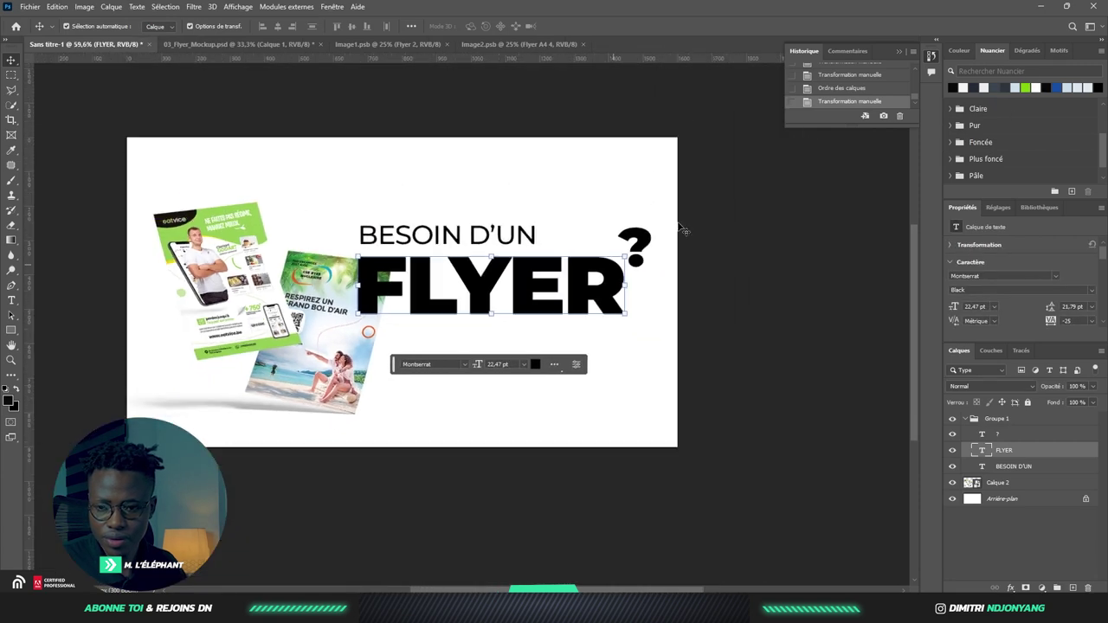
scroll(991, 121, down, 1)
scroll(995, 138, down, 1)
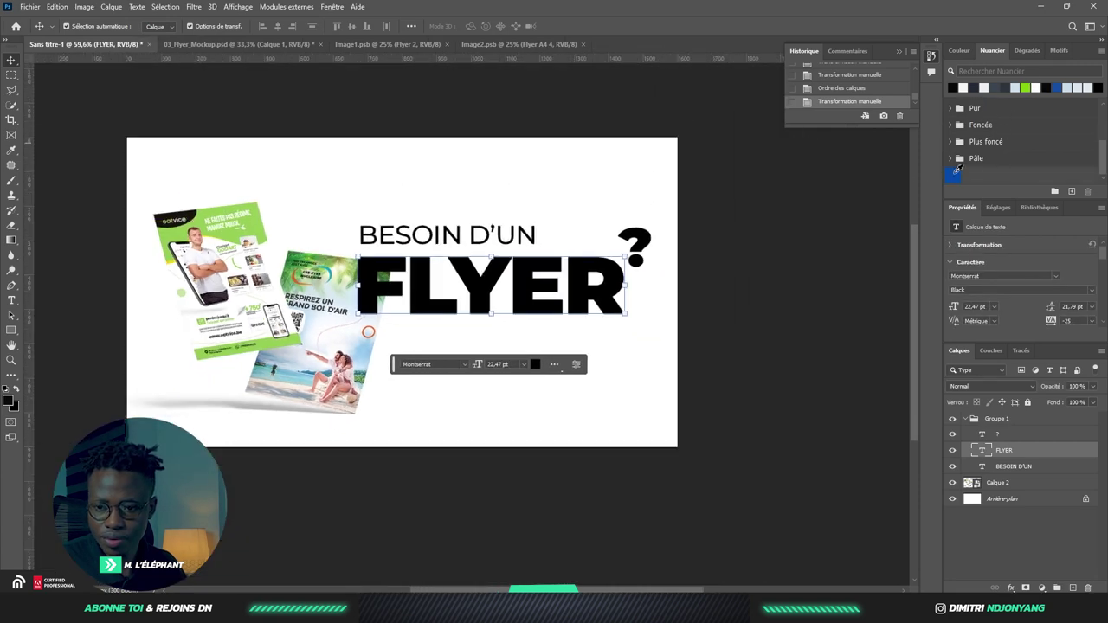
click(954, 175)
click(954, 175)
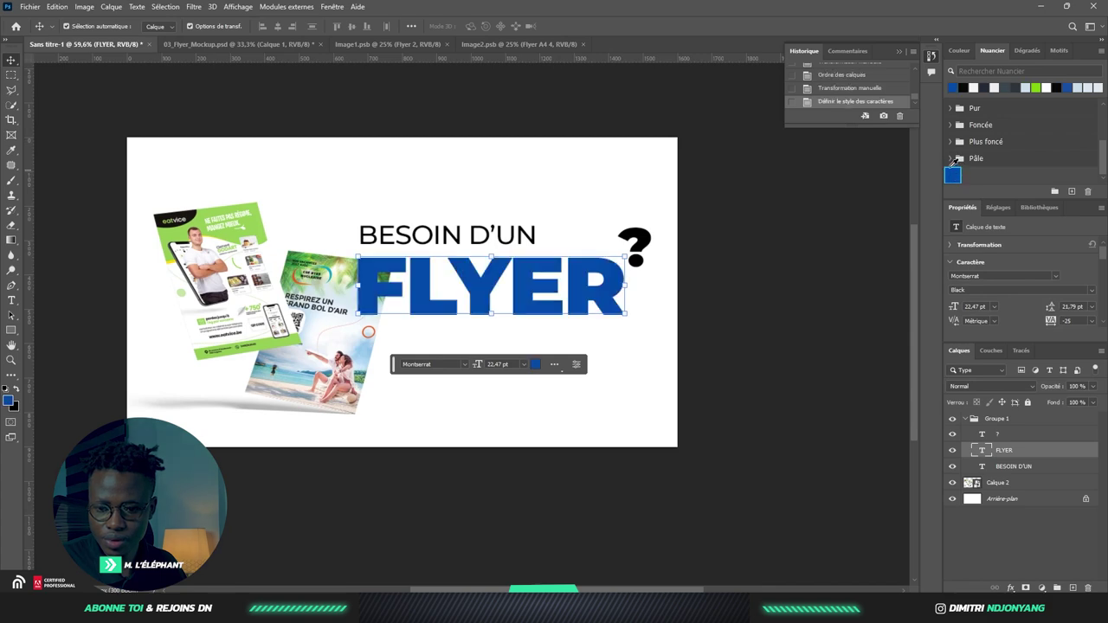
click(781, 254)
scroll(573, 213, up, 3)
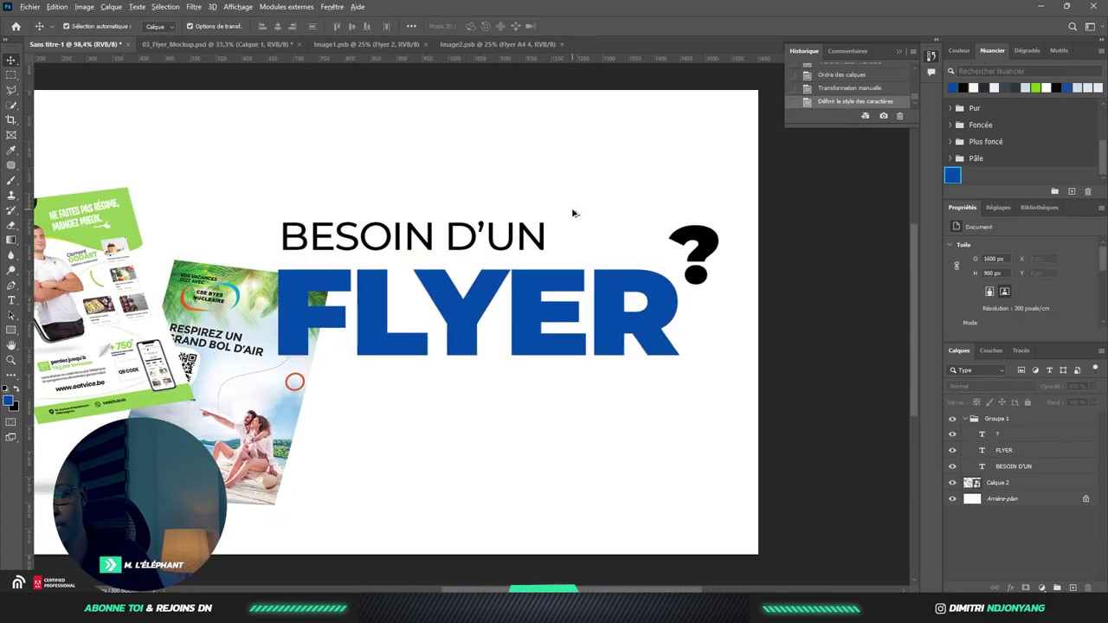
scroll(573, 213, down, 3)
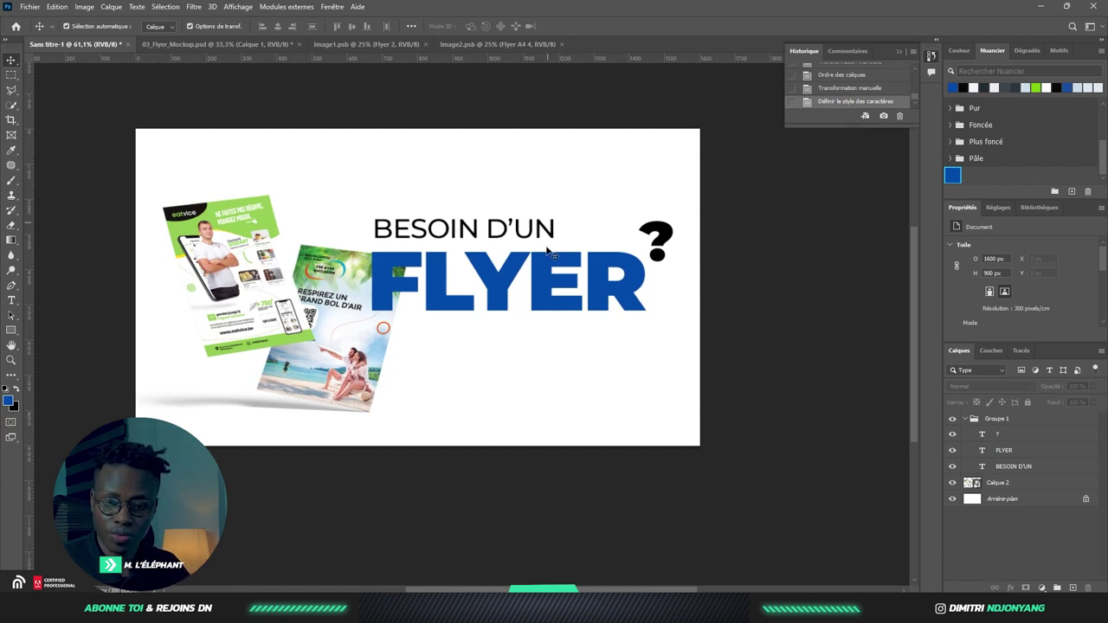
- Recolour the question mark layer with the same blue swatch
click(559, 302)
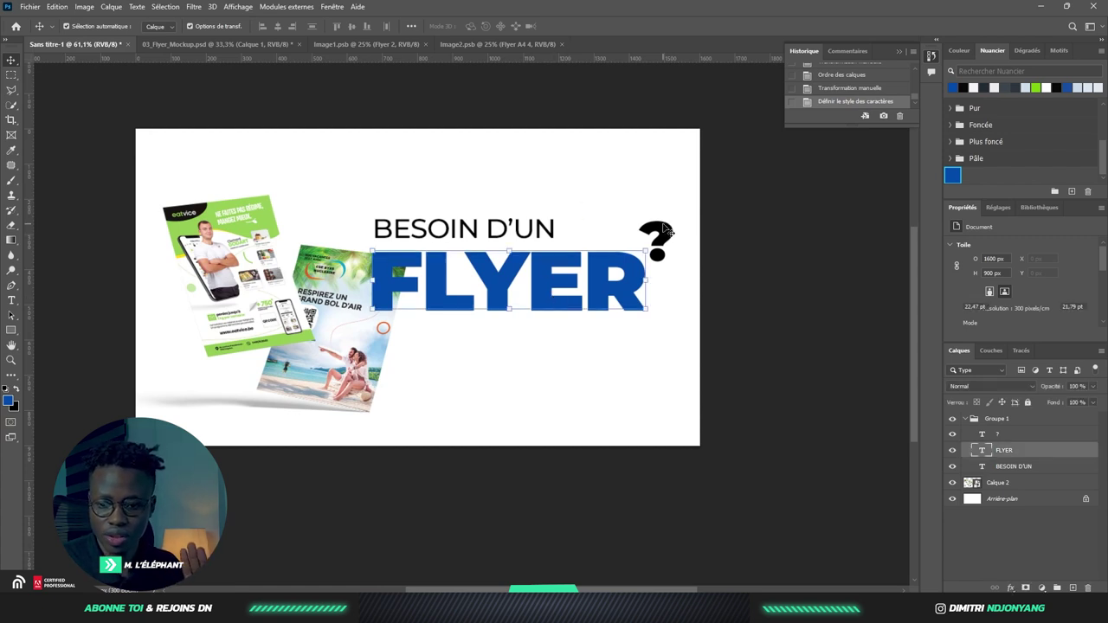
key(alt+bracketright)
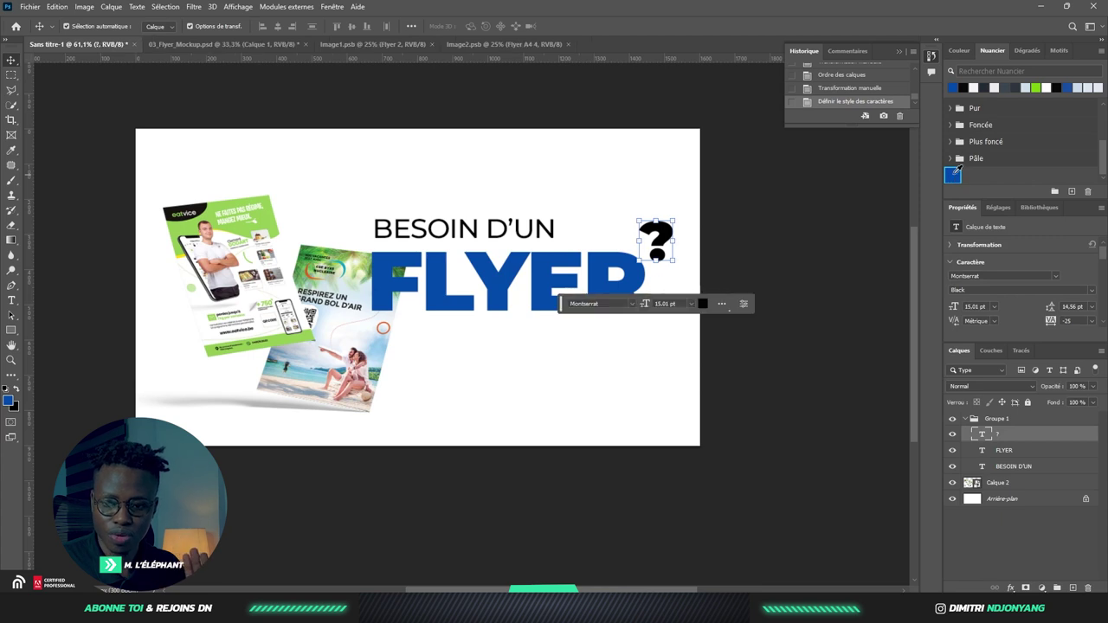
click(954, 176)
click(767, 202)
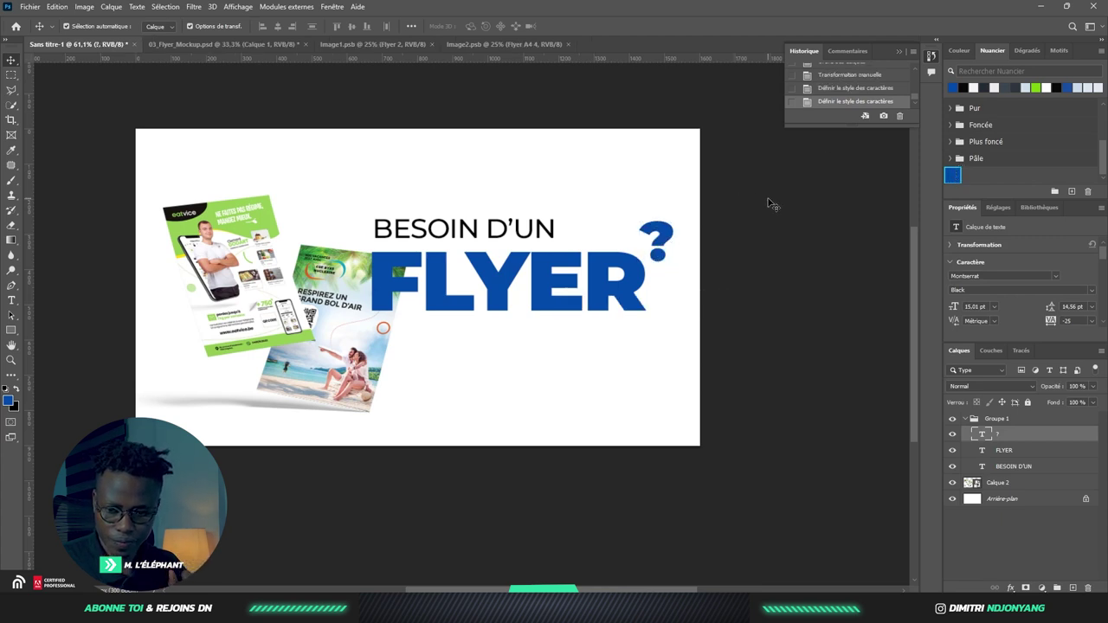
scroll(519, 229, down, 1)
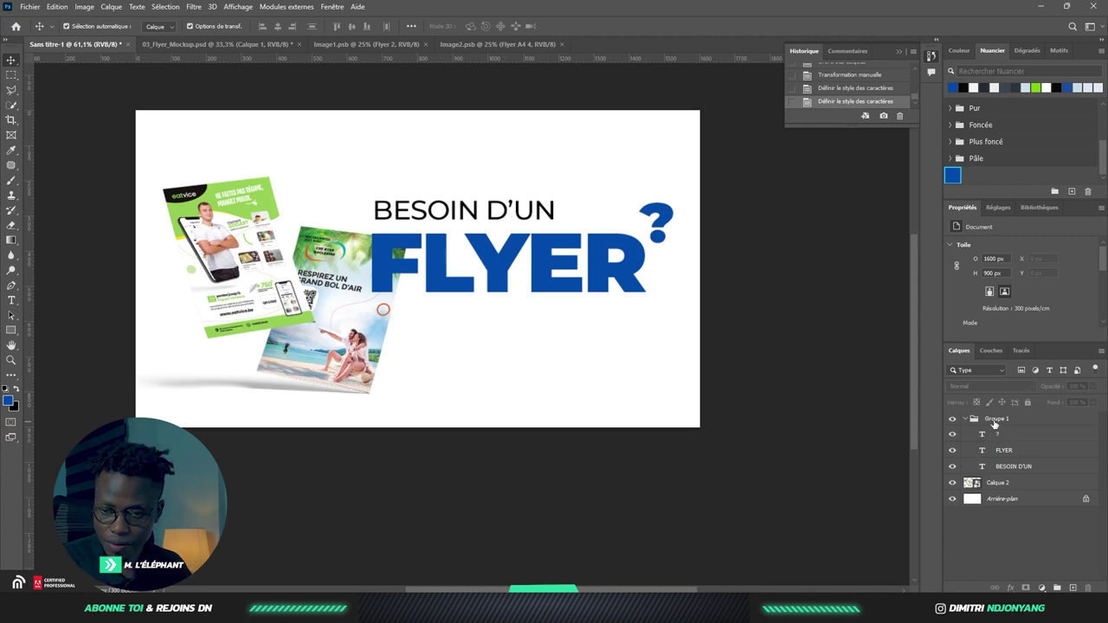
- Scale Groupe 1 to about 84% and shift it right and down beside the mockup
click(994, 422)
drag(674, 198, 625, 213)
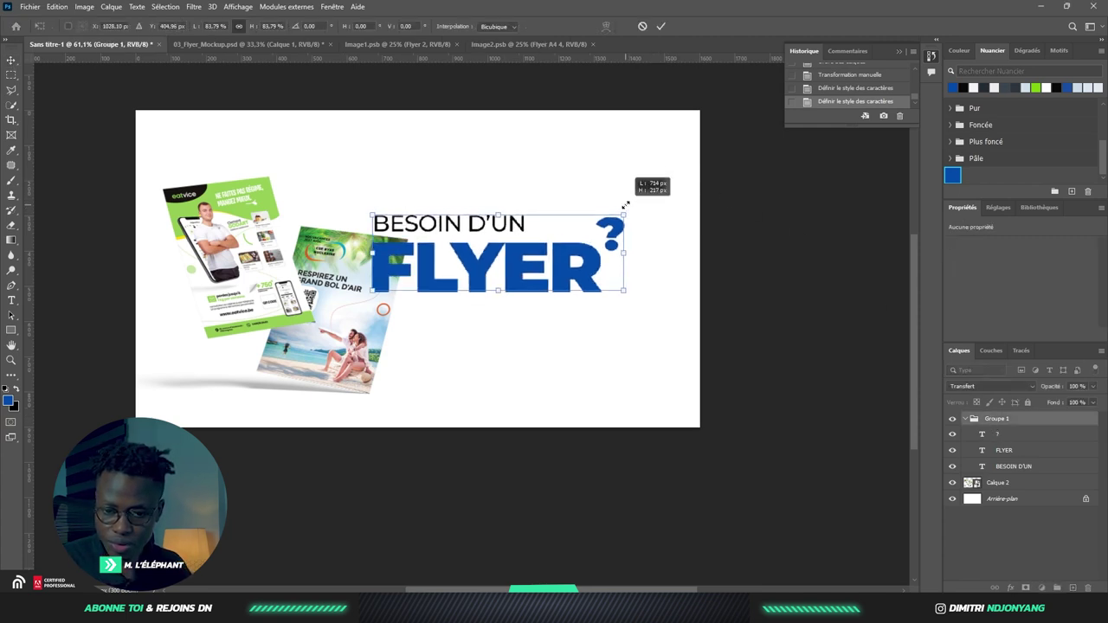
drag(554, 281, 603, 300)
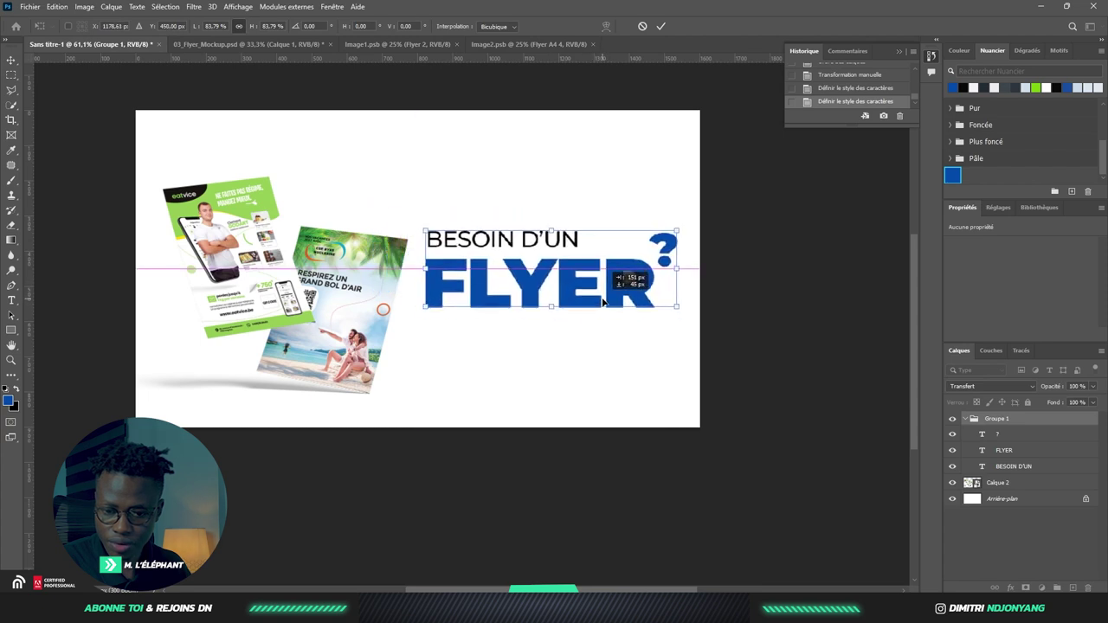
click(662, 27)
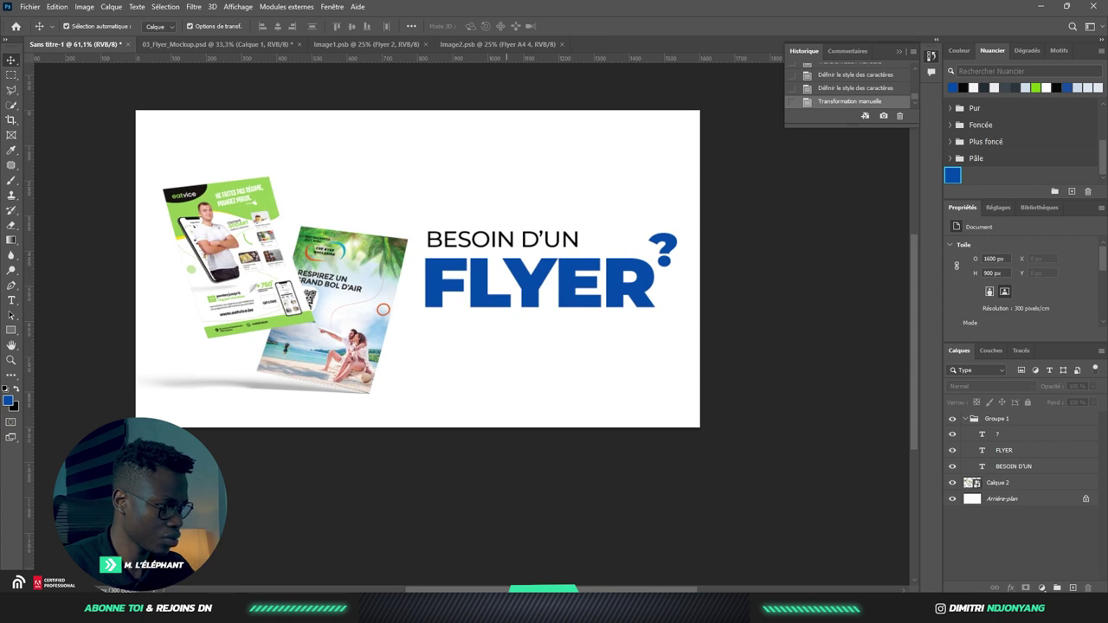
- Place logo 300-05 at about 12% scale, centred above the BESOIN D'UN headline
drag(179, 539, 440, 156)
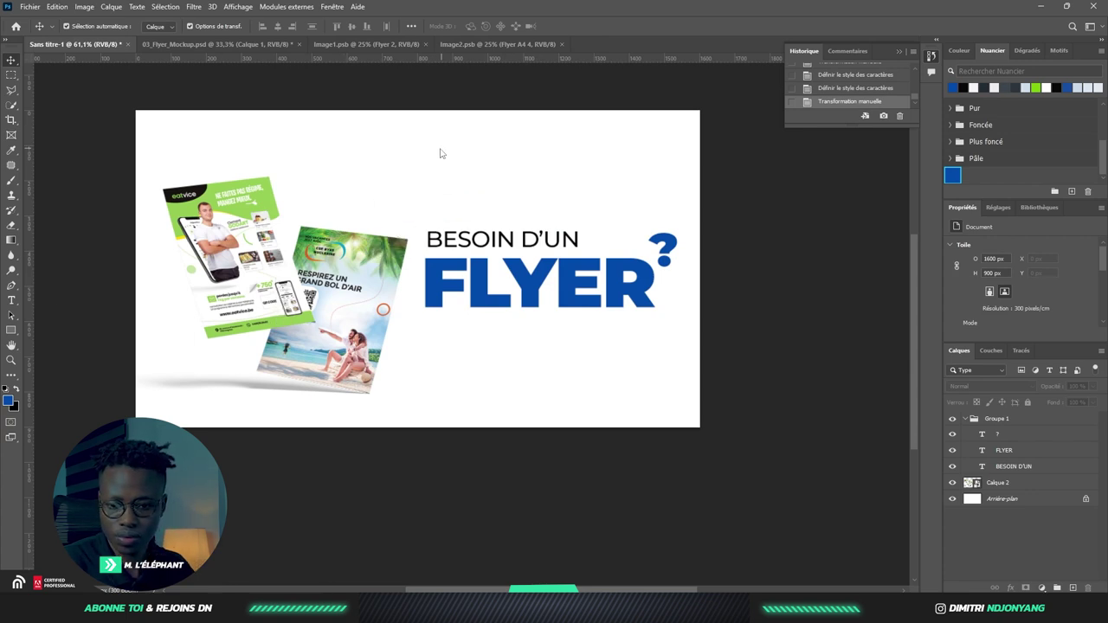
drag(700, 143, 292, 320)
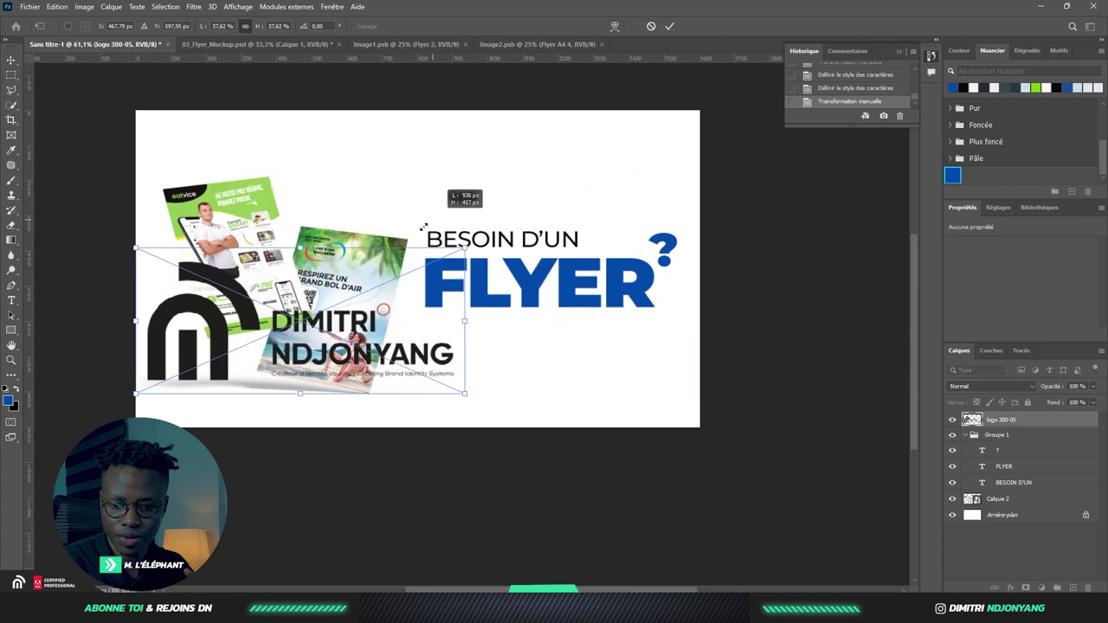
drag(241, 363, 531, 168)
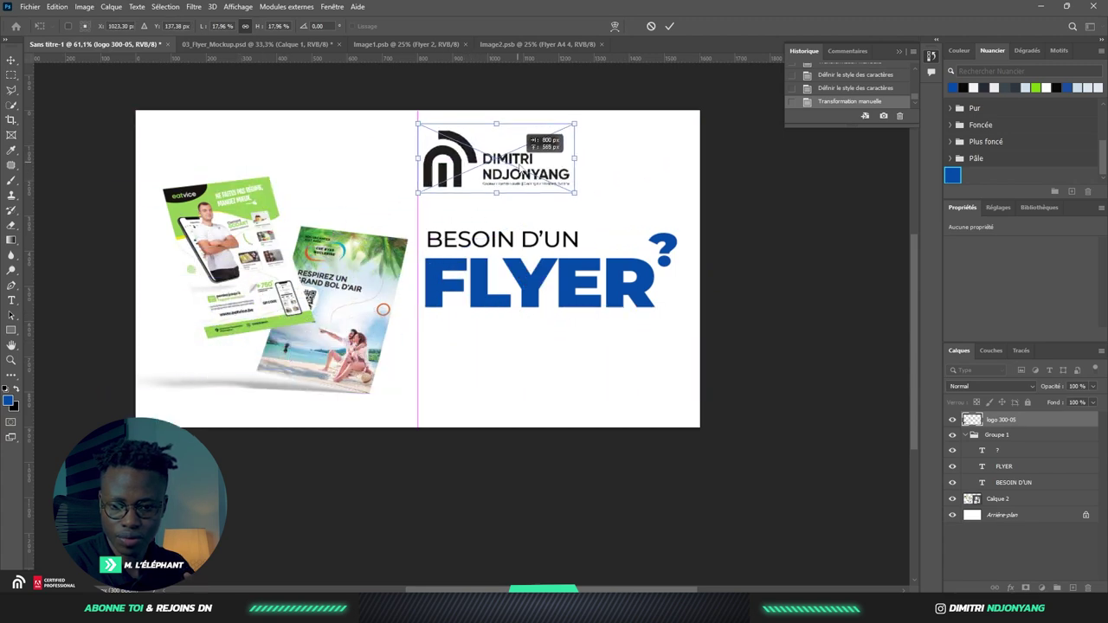
drag(578, 128, 534, 151)
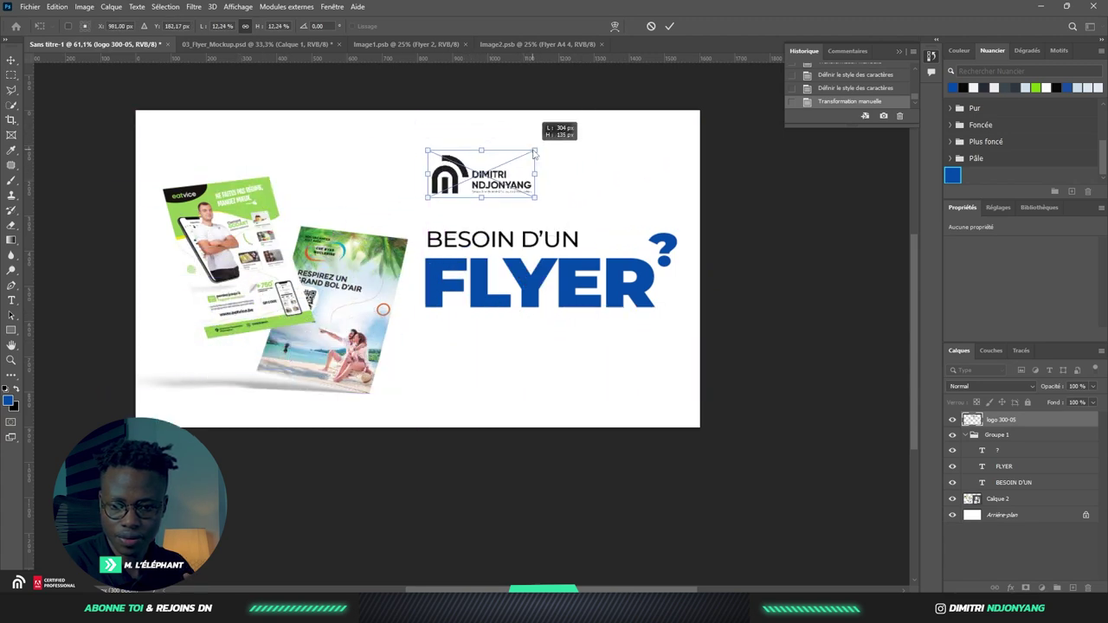
mouse_move(485, 181)
mouse_down()
mouse_move(491, 173)
mouse_move(490, 183)
mouse_up()
click(670, 26)
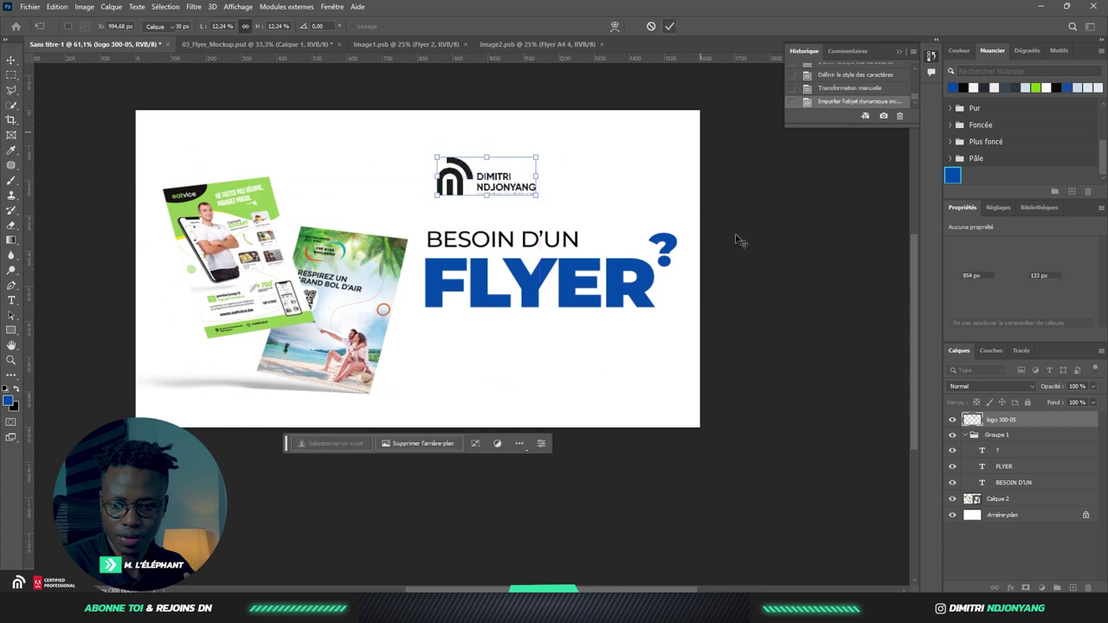
click(762, 216)
scroll(582, 264, down, 1)
scroll(582, 264, up, 1)
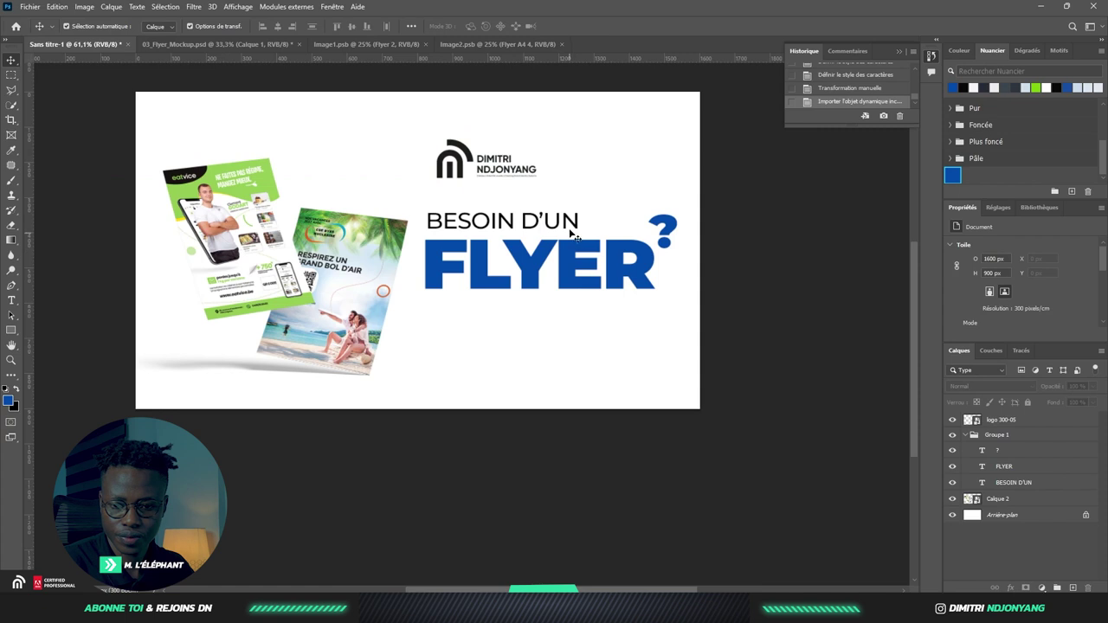
scroll(571, 233, down, 1)
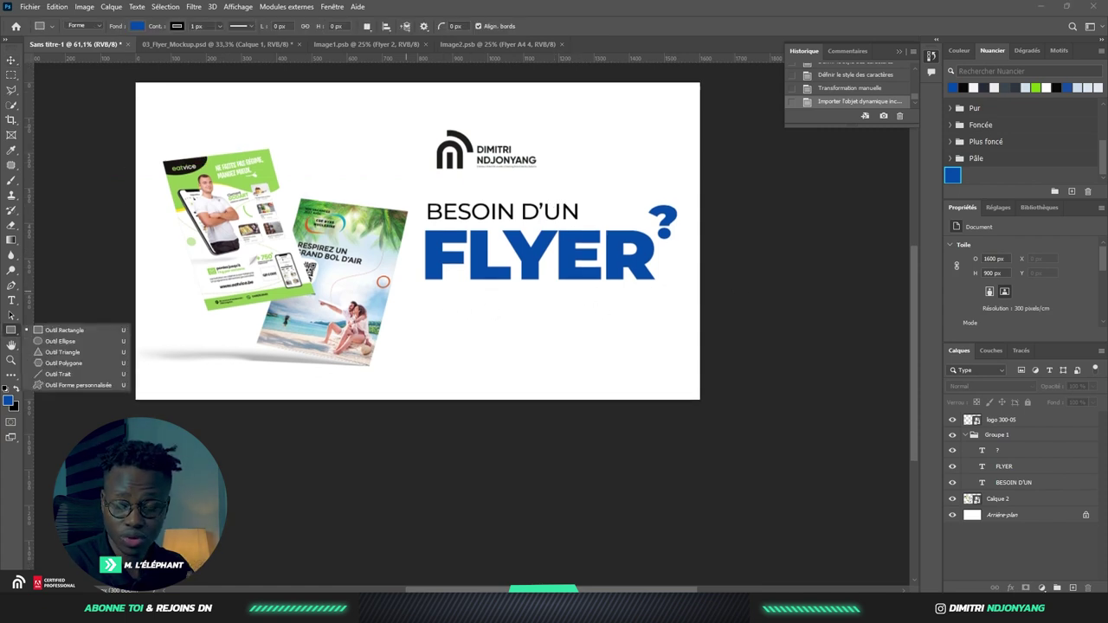
- Draw a blue 643×52 px rectangle, Rectangle 1, beneath the FLYER headline
click(11, 330)
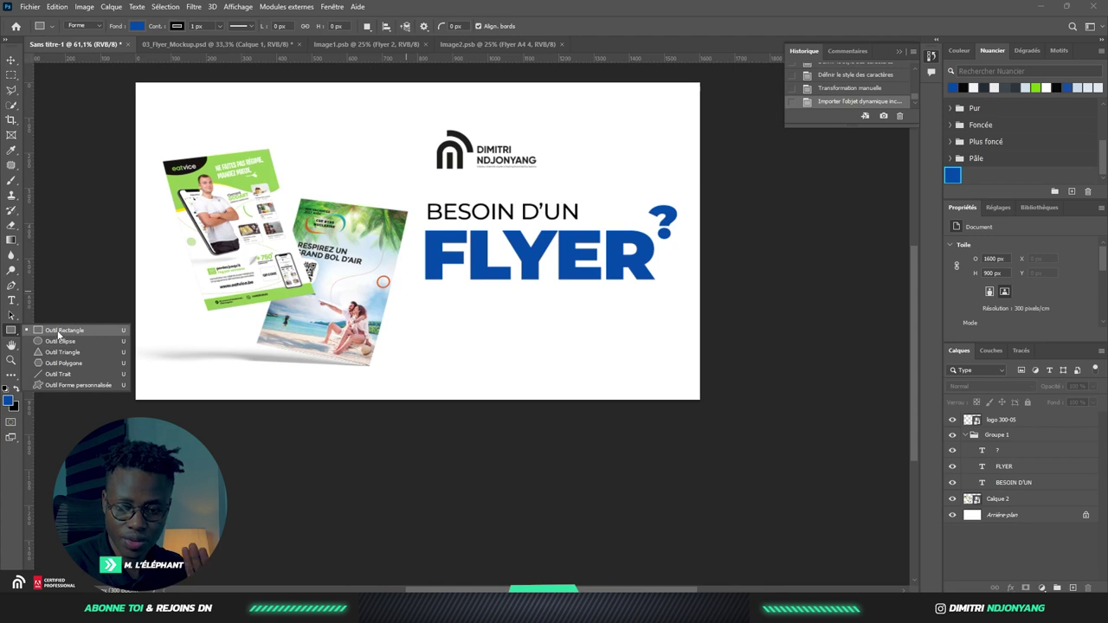
drag(425, 293, 643, 313)
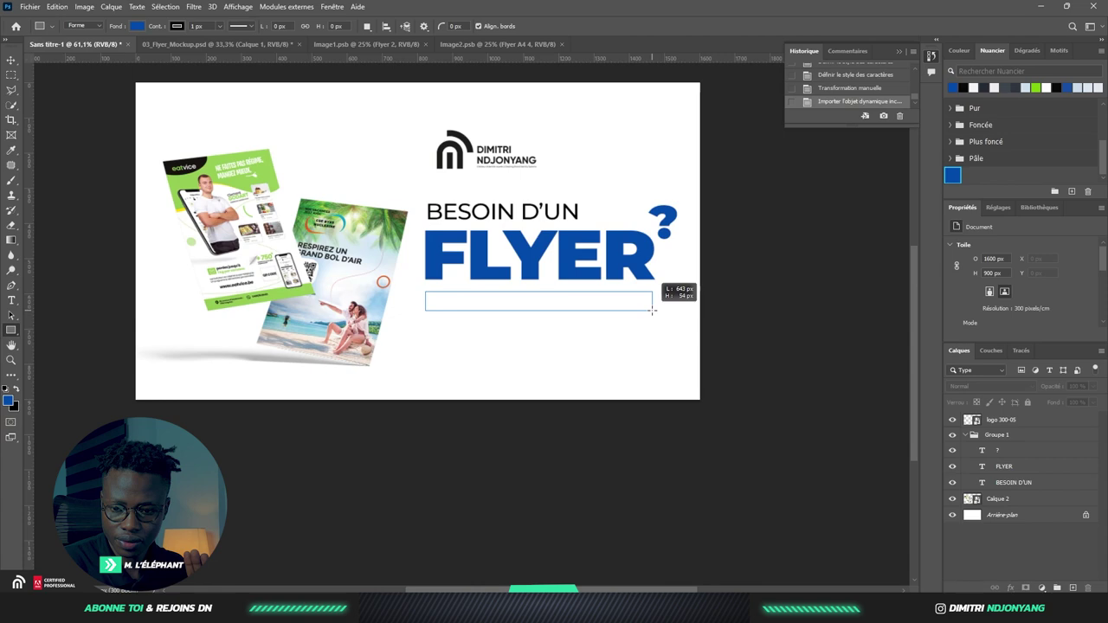
drag(642, 314, 652, 309)
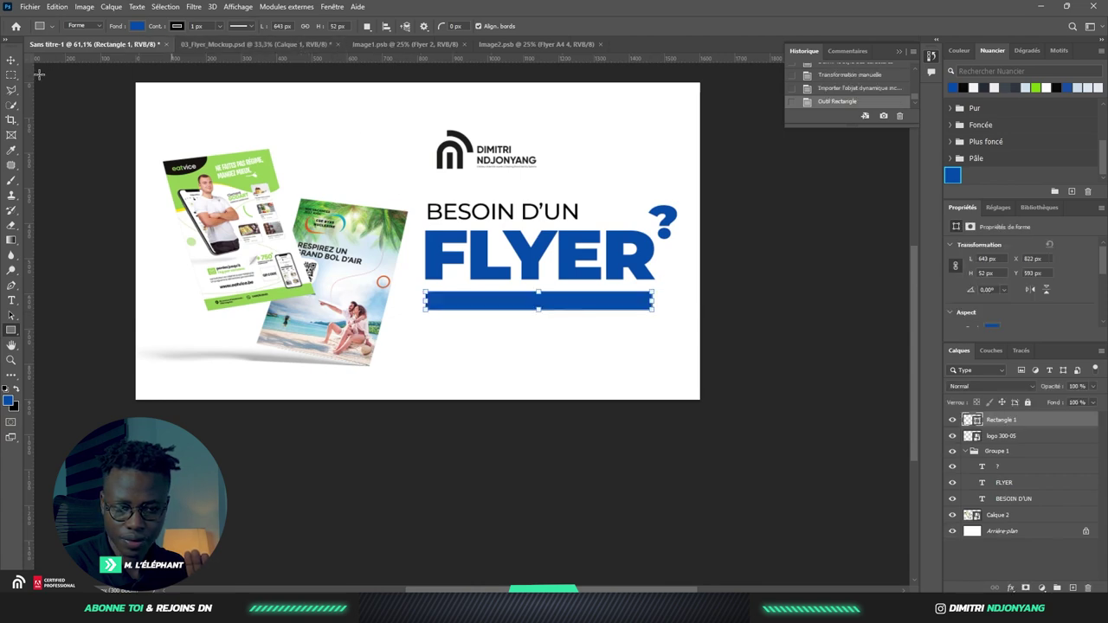
click(12, 61)
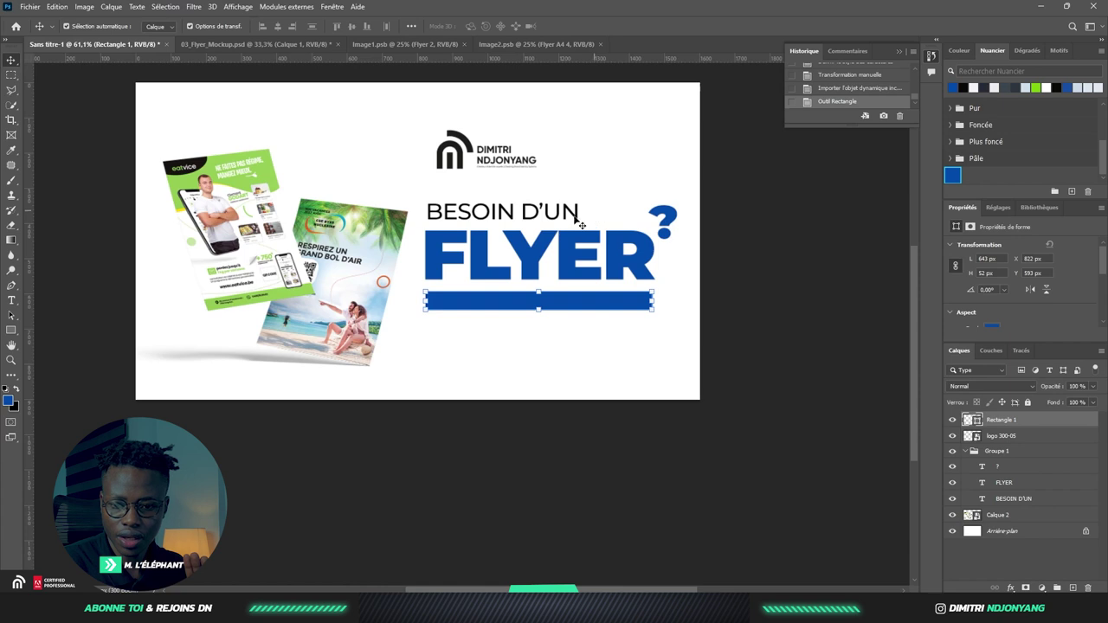
click(483, 372)
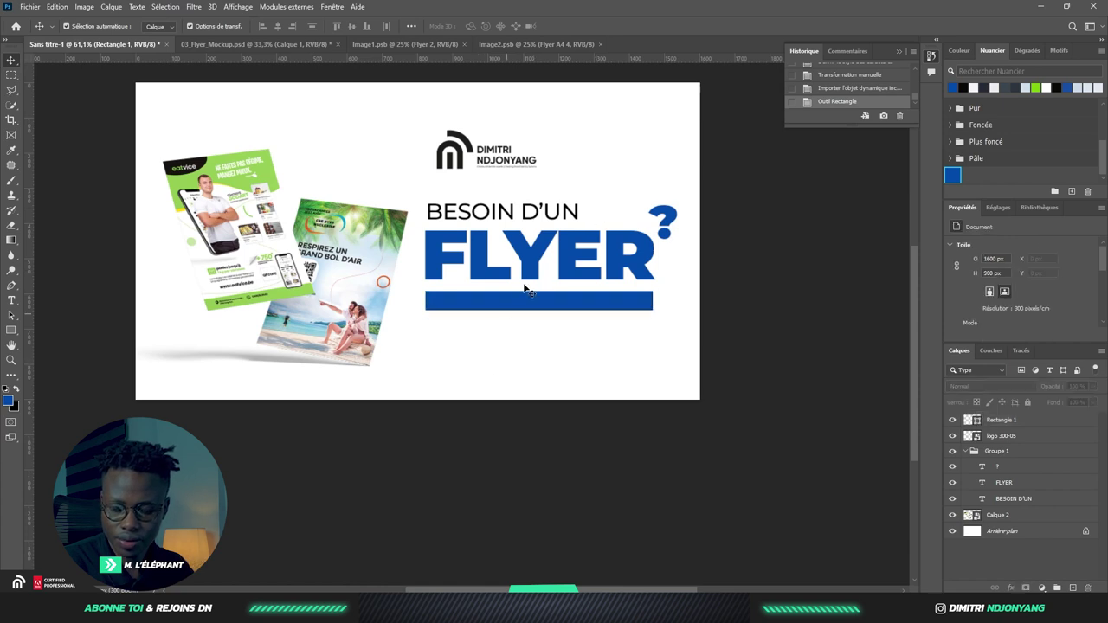
click(12, 300)
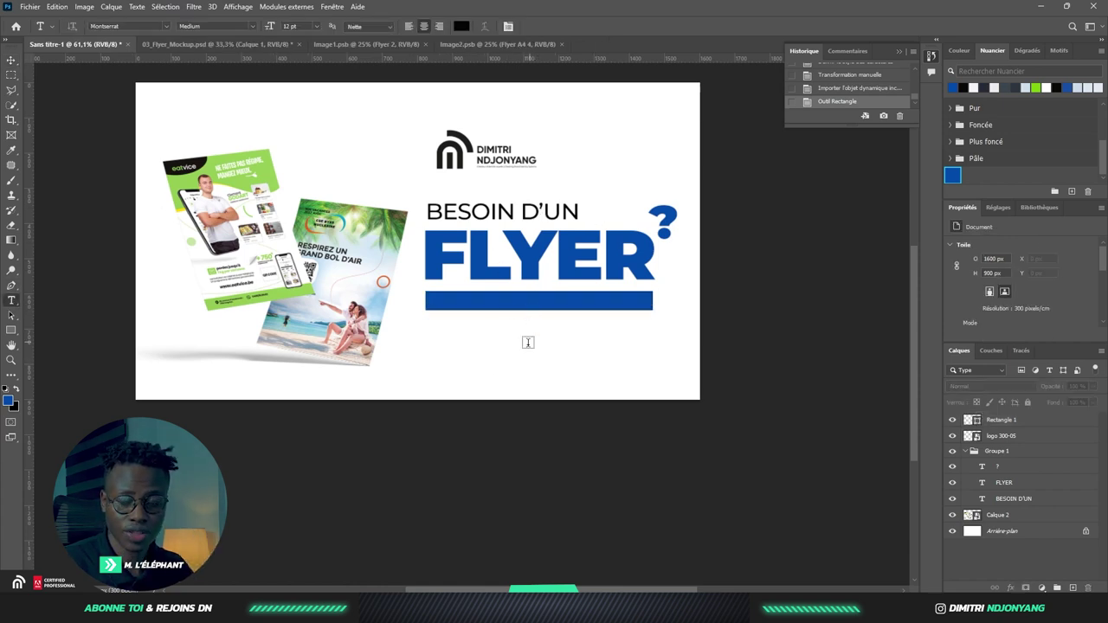
- Type the subtitle 'Magazine, Menu restaurant etc...' as a new text layer
click(472, 357)
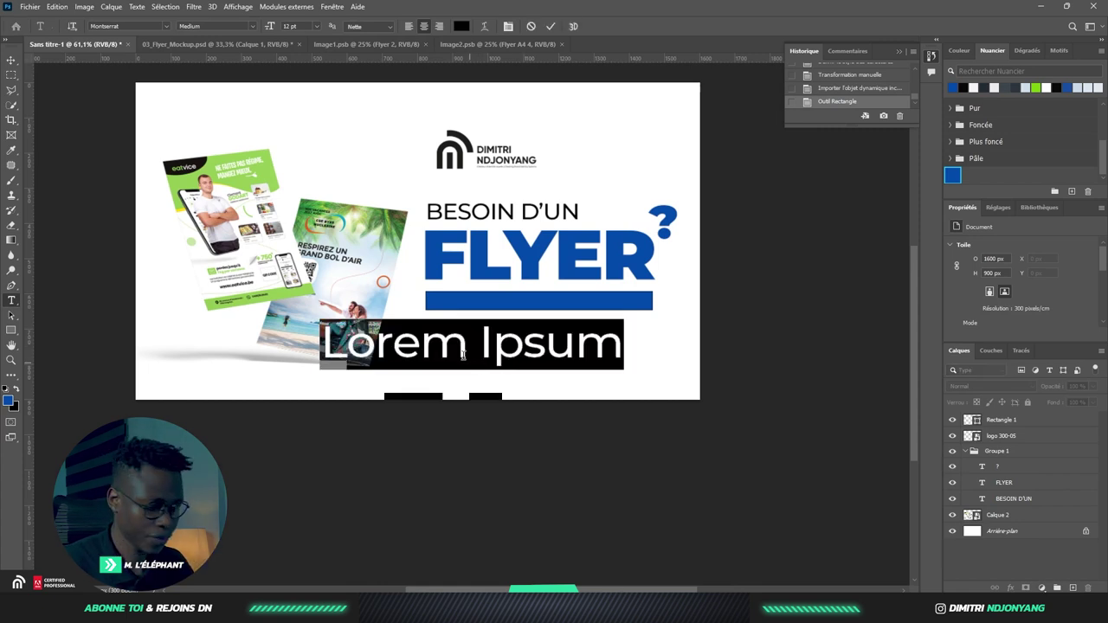
text(Ma)
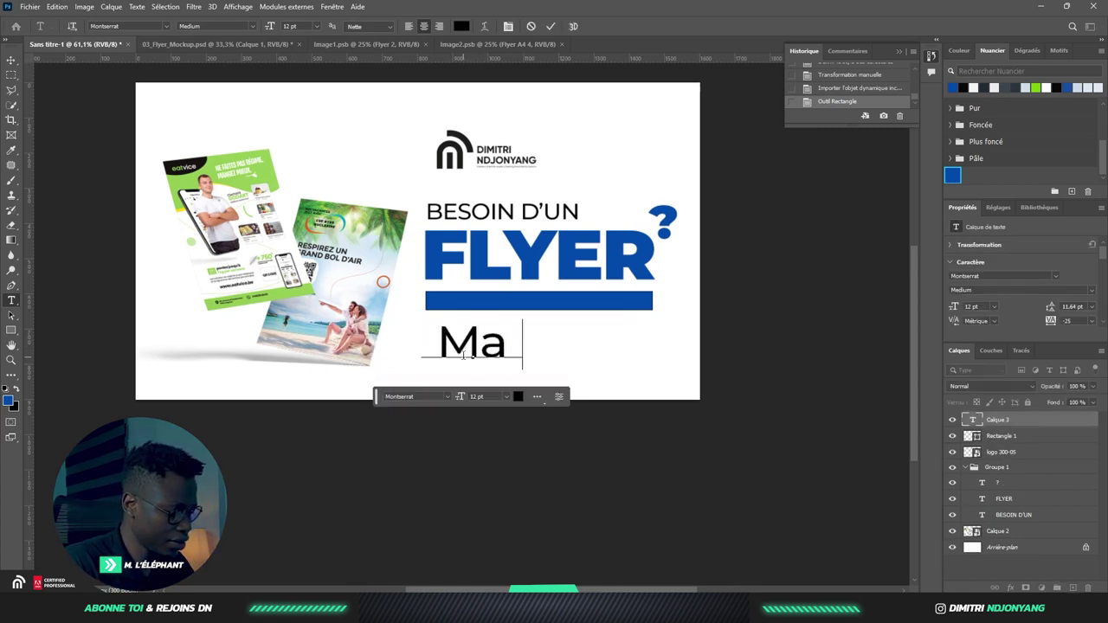
text(gazine;)
key(BackSpace)
text(?)
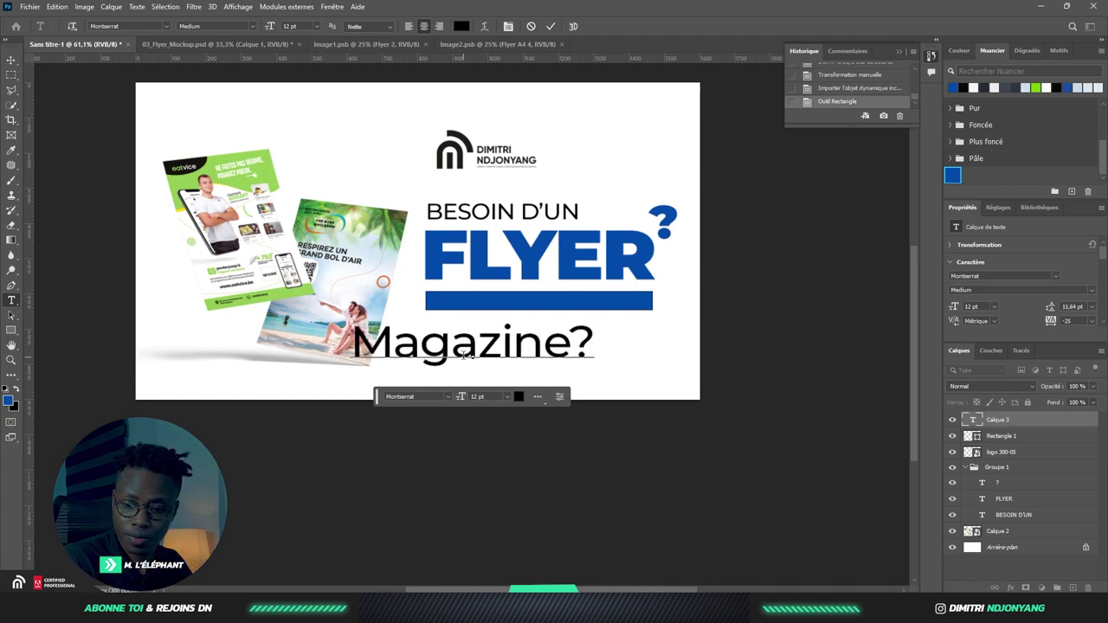
key(BackSpace)
text(, Menu restaur)
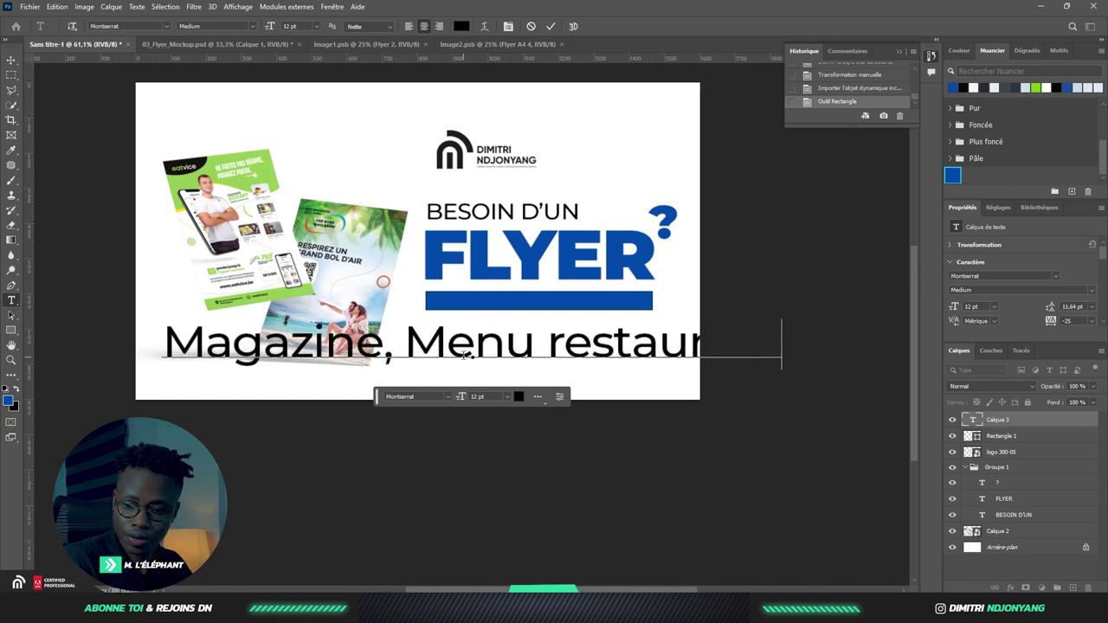
text(an)
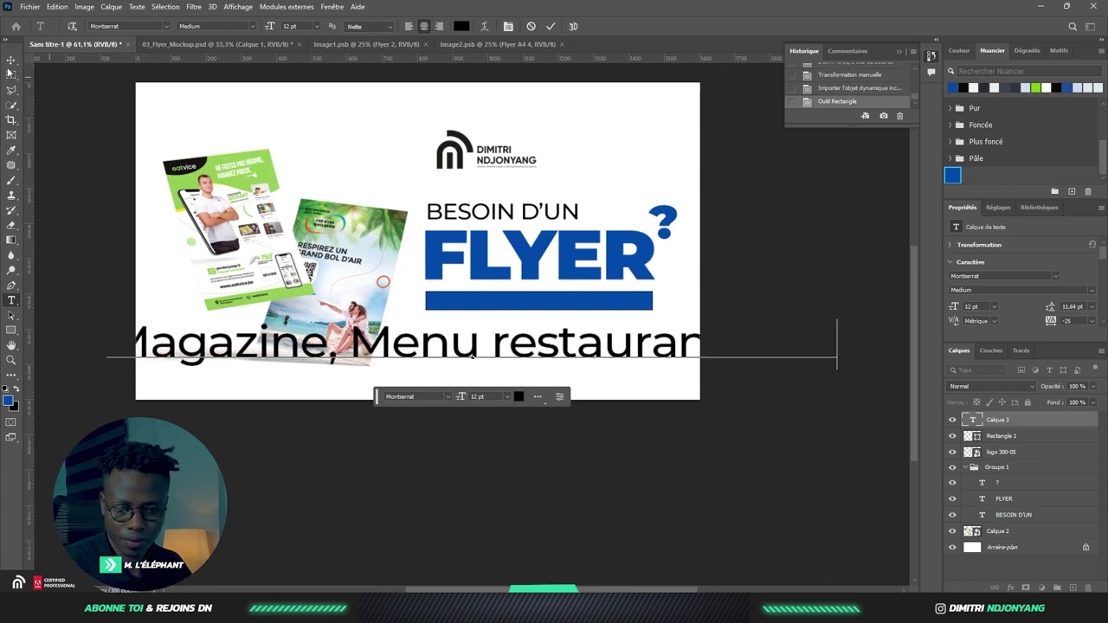
click(11, 59)
- Scale the subtitle to about 30% and fit it onto the blue bar under FLYER
drag(837, 322, 341, 355)
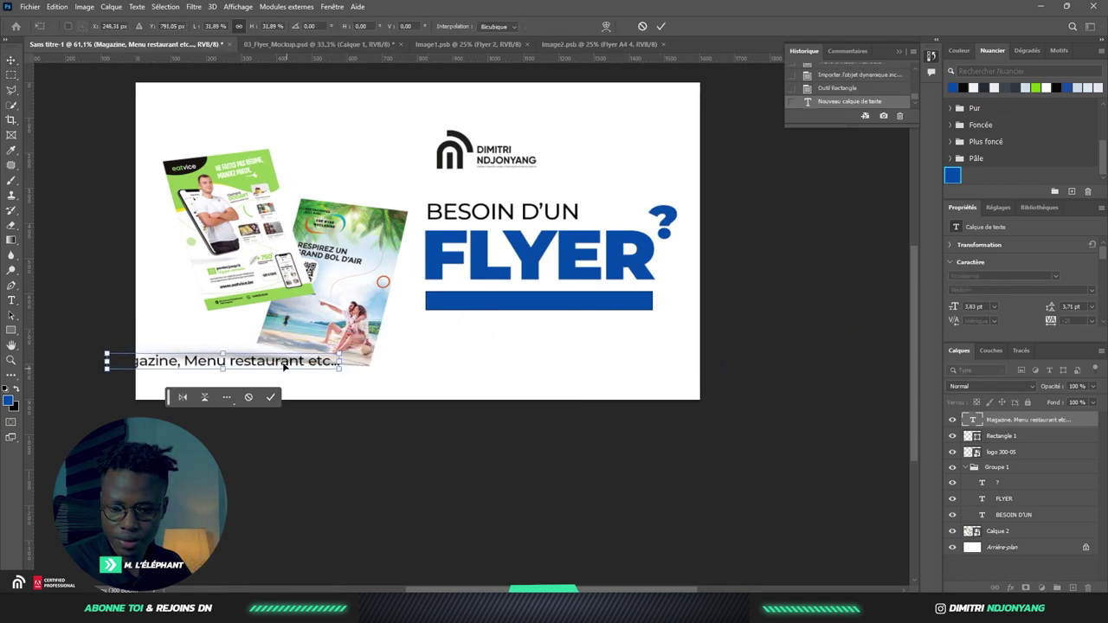
drag(559, 302, 601, 305)
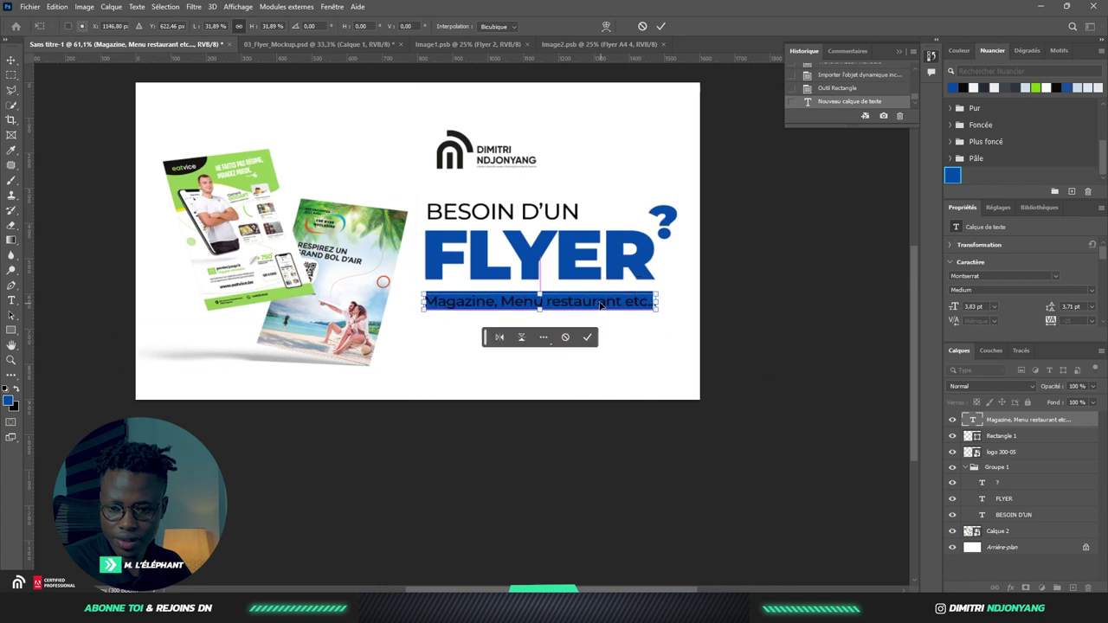
scroll(622, 289, up, 3)
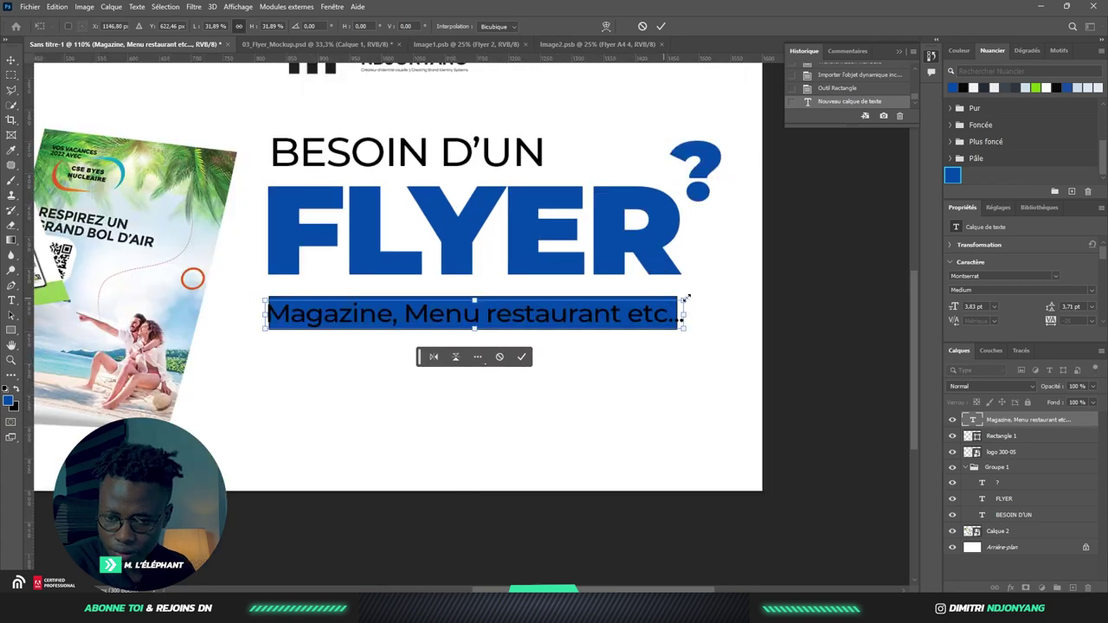
drag(681, 299, 637, 317)
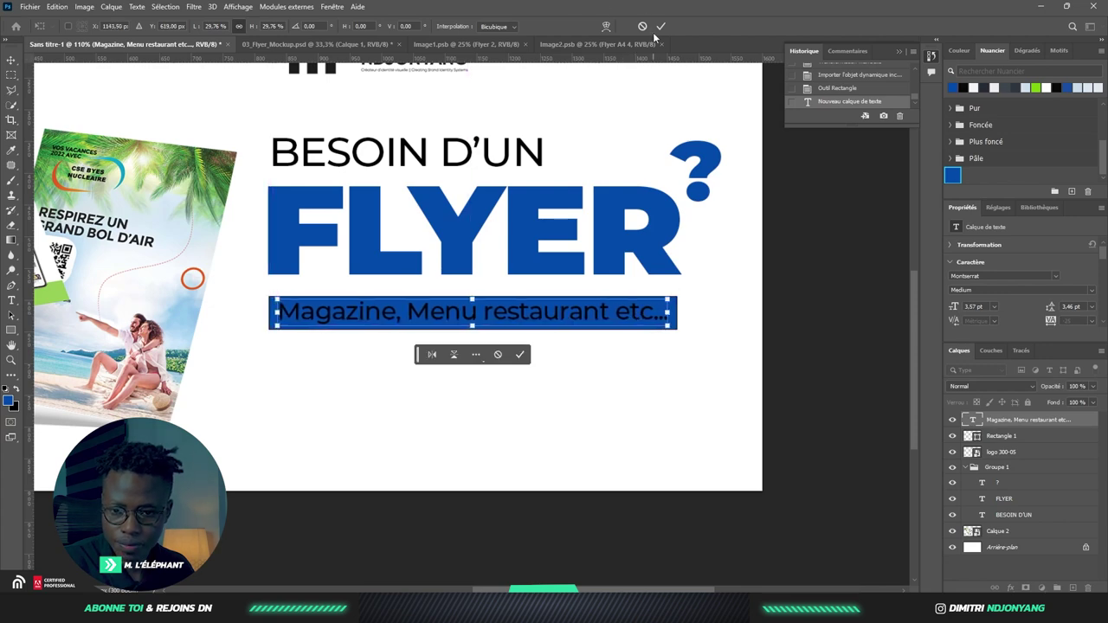
- Commit the subtitle transform and set Rectangle 1's outline stroke to none
key(Return)
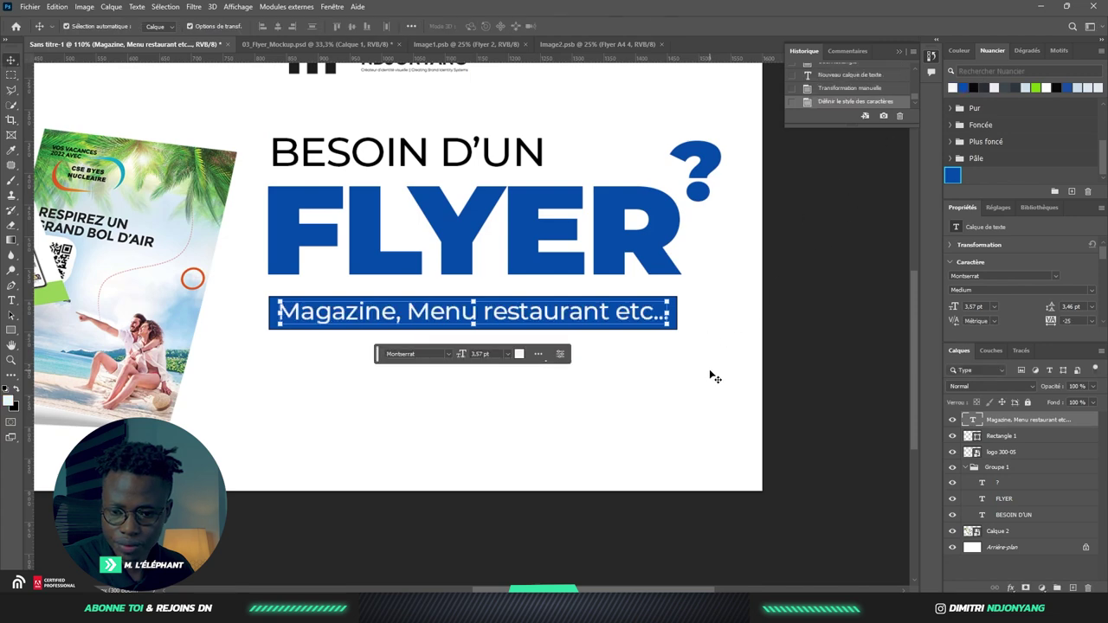
click(714, 377)
click(676, 300)
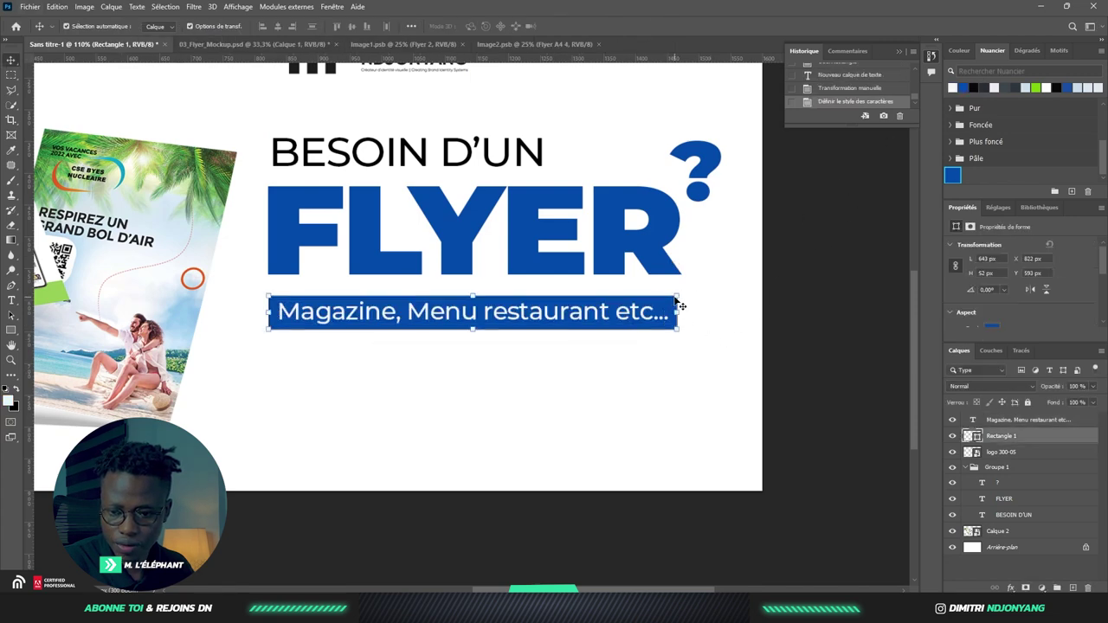
scroll(995, 277, down, 1)
scroll(995, 286, down, 1)
click(984, 299)
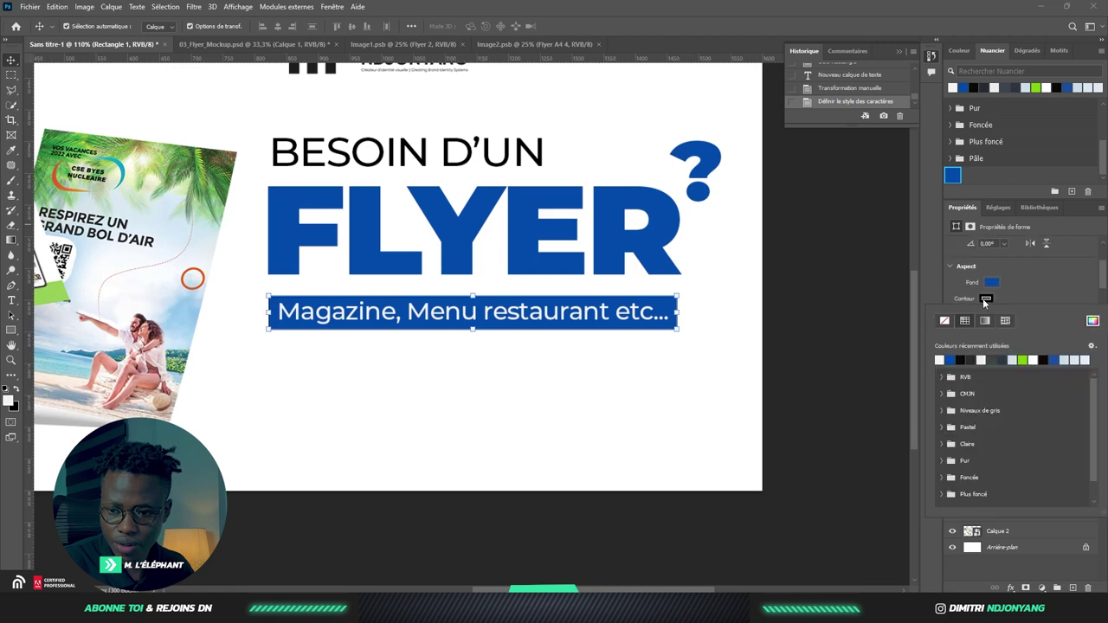
click(943, 321)
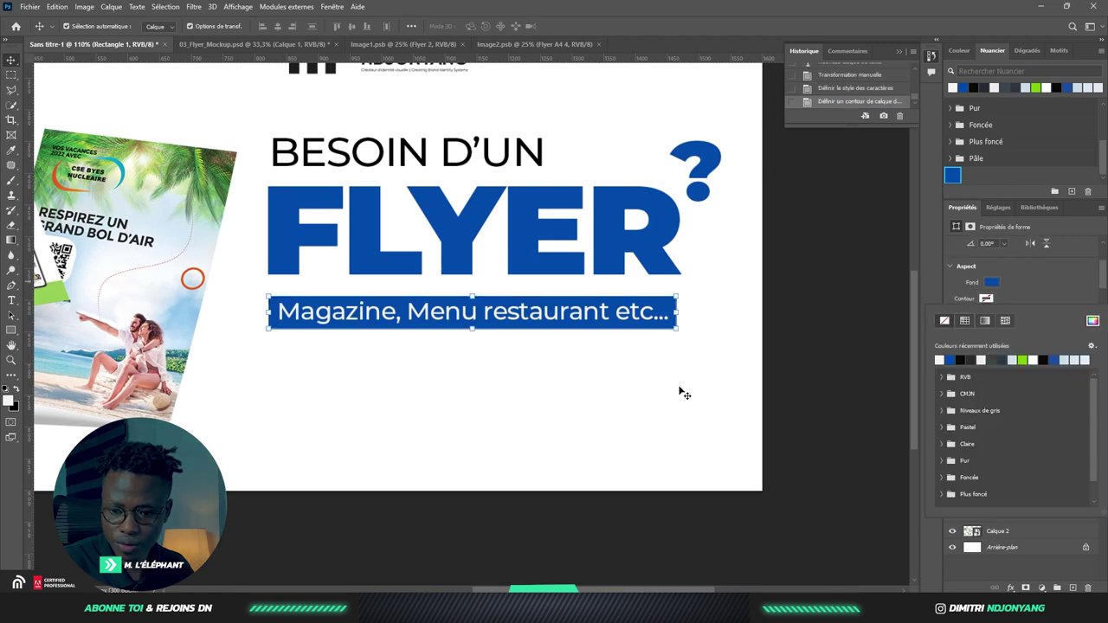
- Close the stroke options and select the Horizontal Type tool, Montserrat Medium 12 pt
click(684, 394)
scroll(710, 302, down, 2)
scroll(710, 364, down, 1)
scroll(705, 391, down, 1)
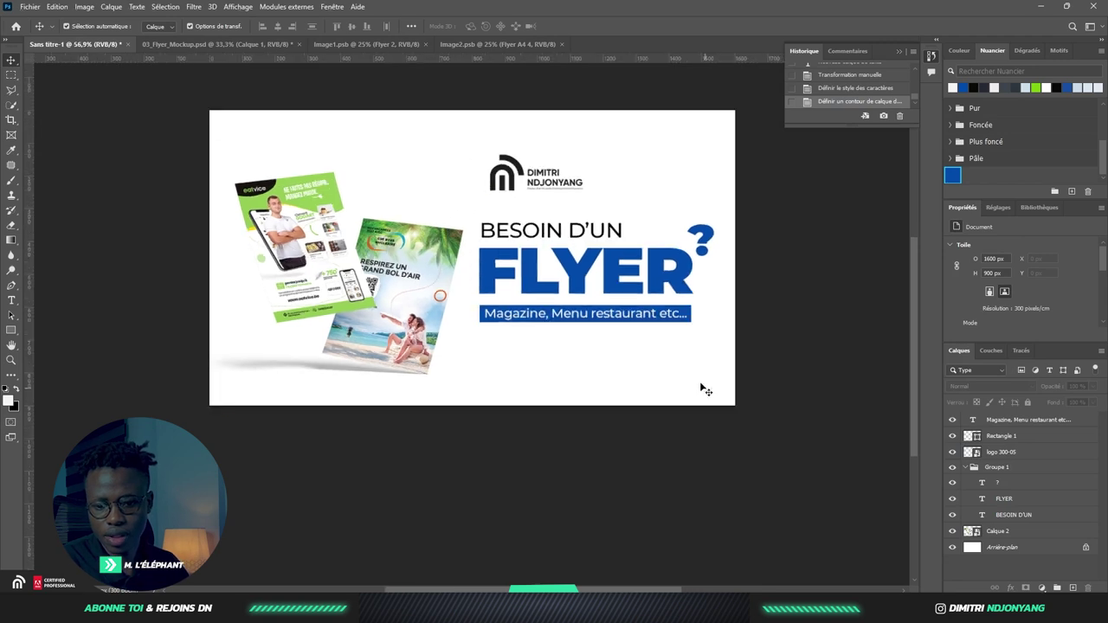
scroll(615, 315, up, 2)
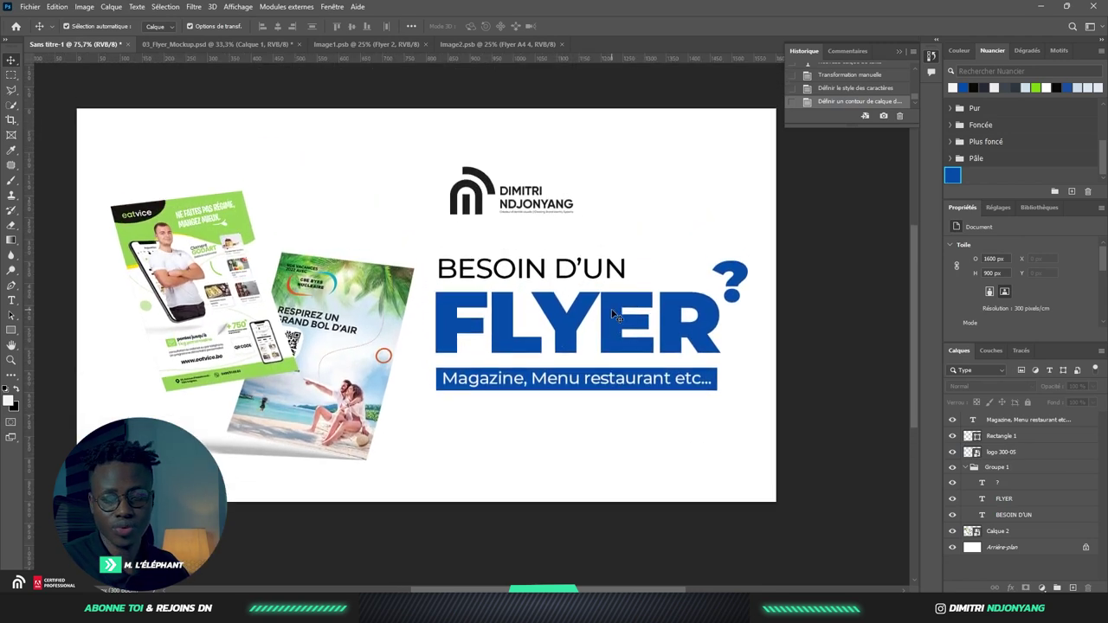
click(11, 302)
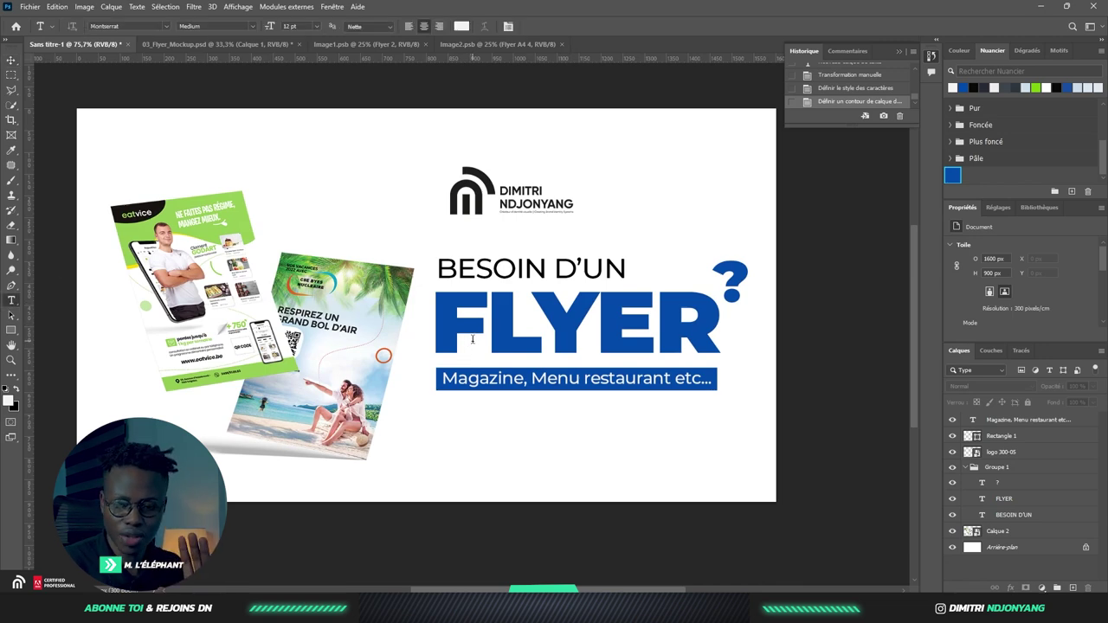
- Create a Lorem Ipsum text layer below the subtitle bar, then bring Chrome forward
click(451, 459)
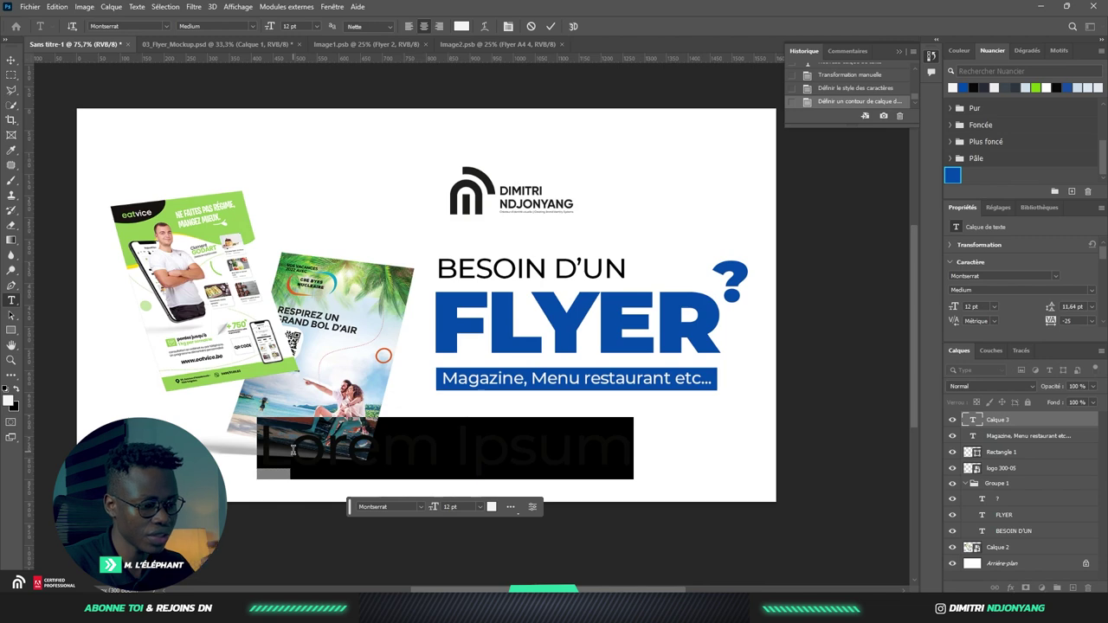
click(632, 611)
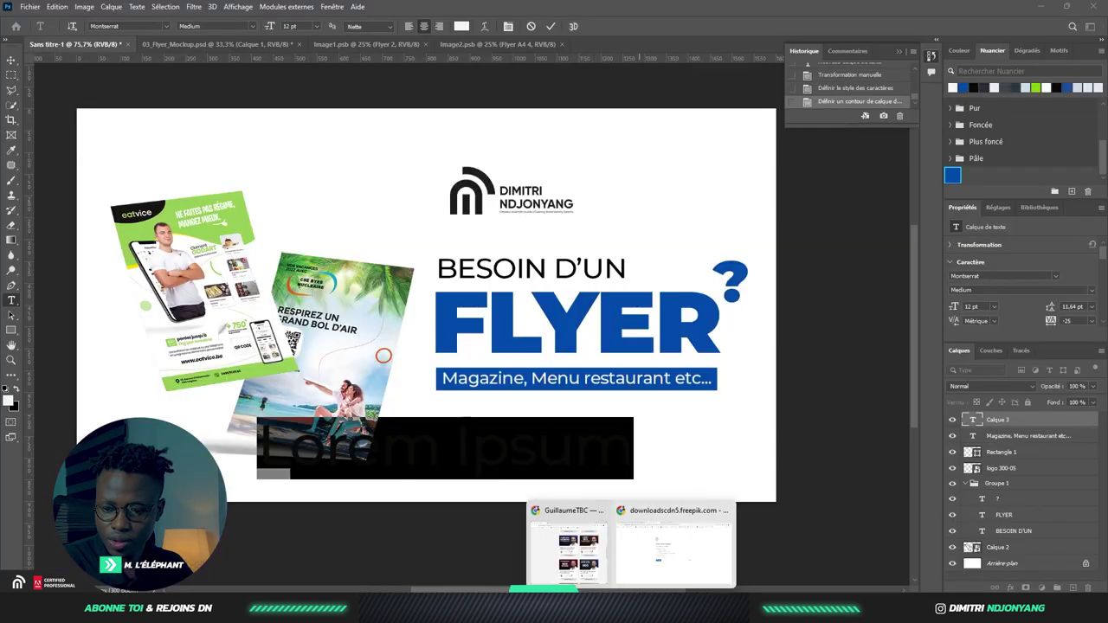
click(644, 564)
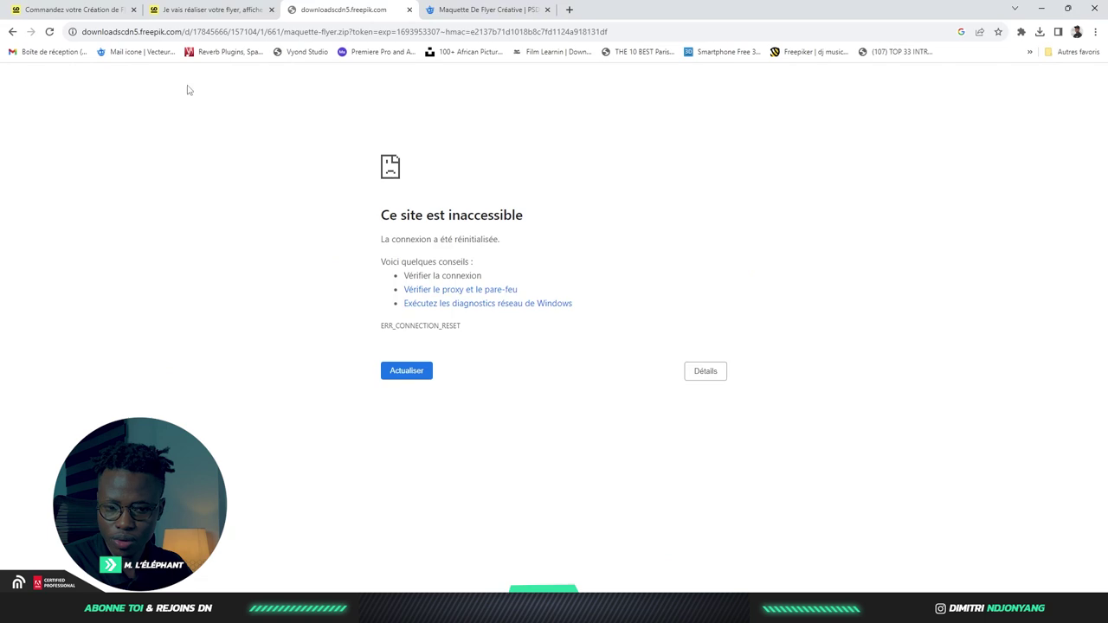
- Browse the ComeUp flyer service page and flyers category listings, then return to Photoshop
click(194, 9)
click(60, 10)
click(177, 10)
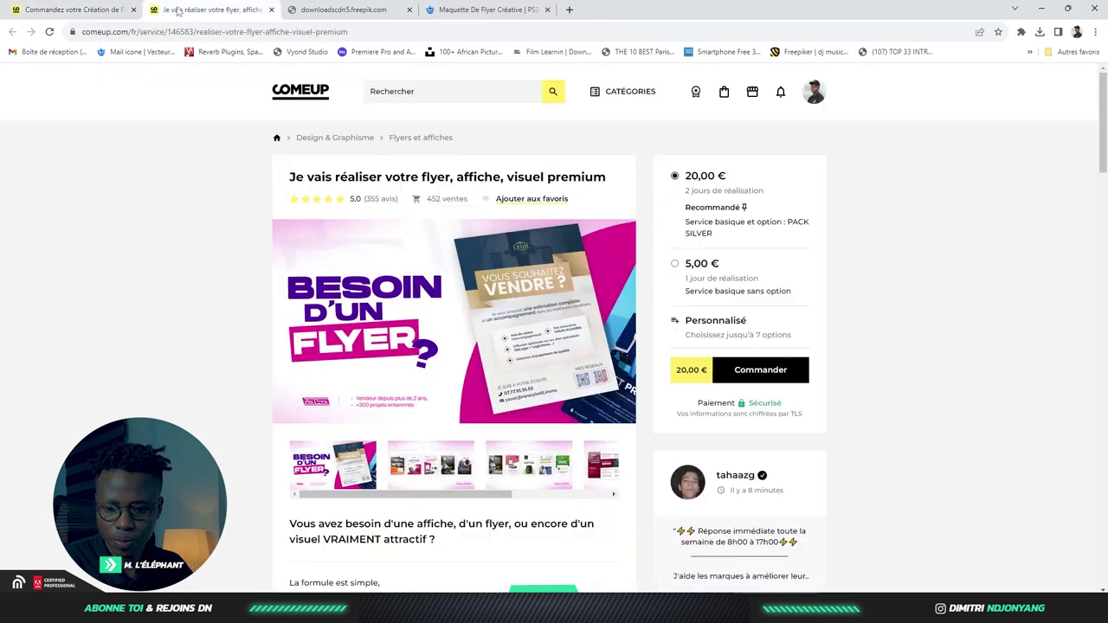
mouse_move(454, 322)
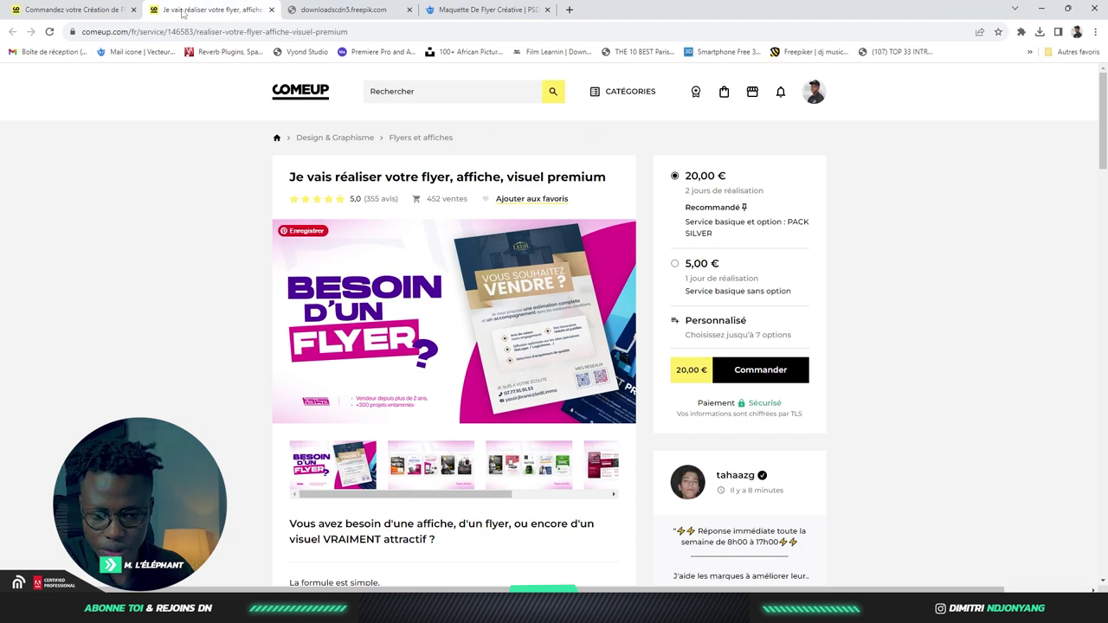
key(ctrl+shift+Tab)
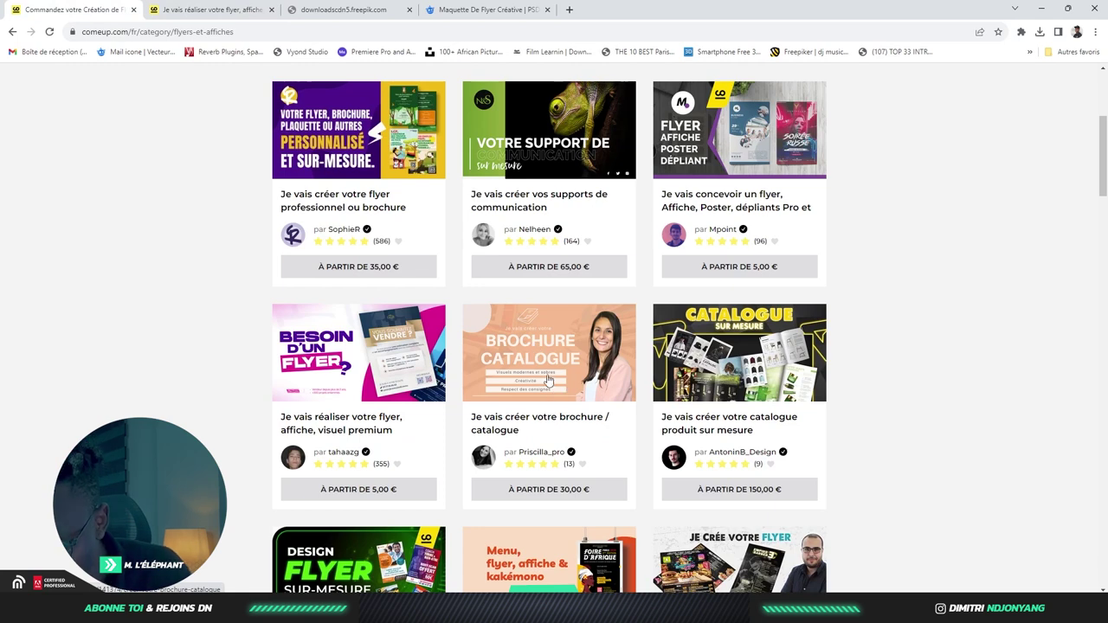
scroll(697, 346, down, 1)
scroll(693, 342, down, 1)
scroll(687, 337, down, 1)
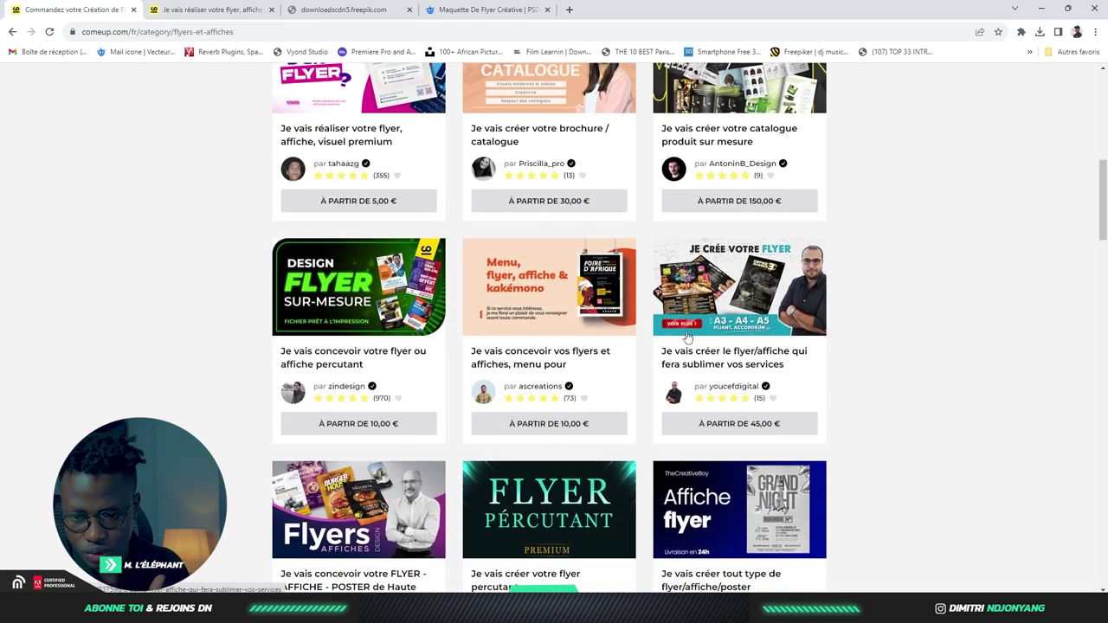
scroll(685, 312, up, 1)
scroll(673, 304, down, 1)
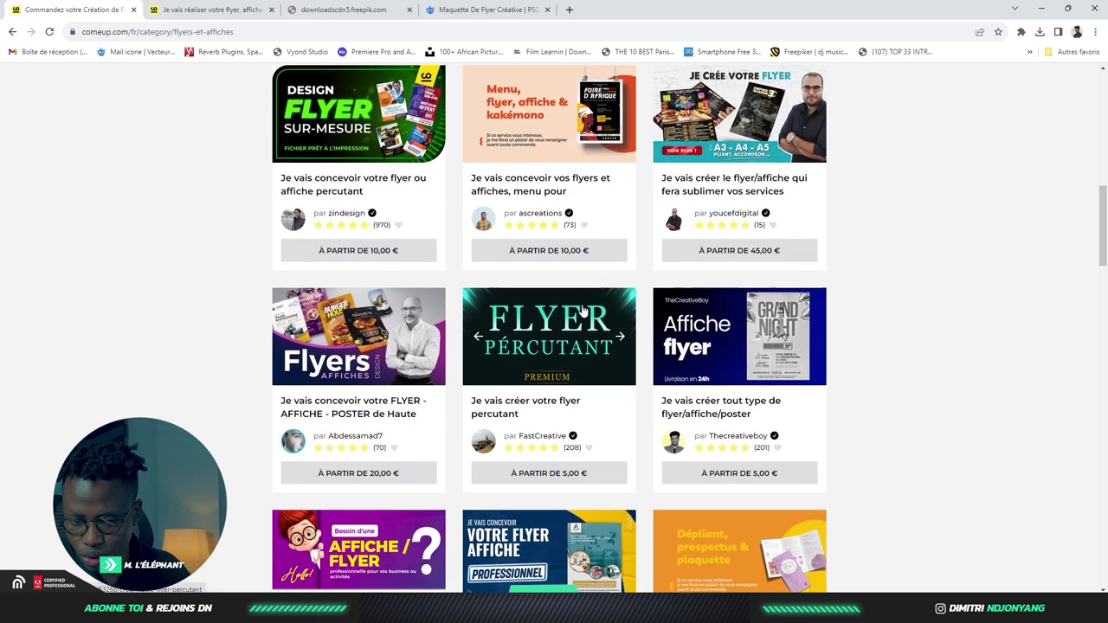
scroll(554, 345, down, 2)
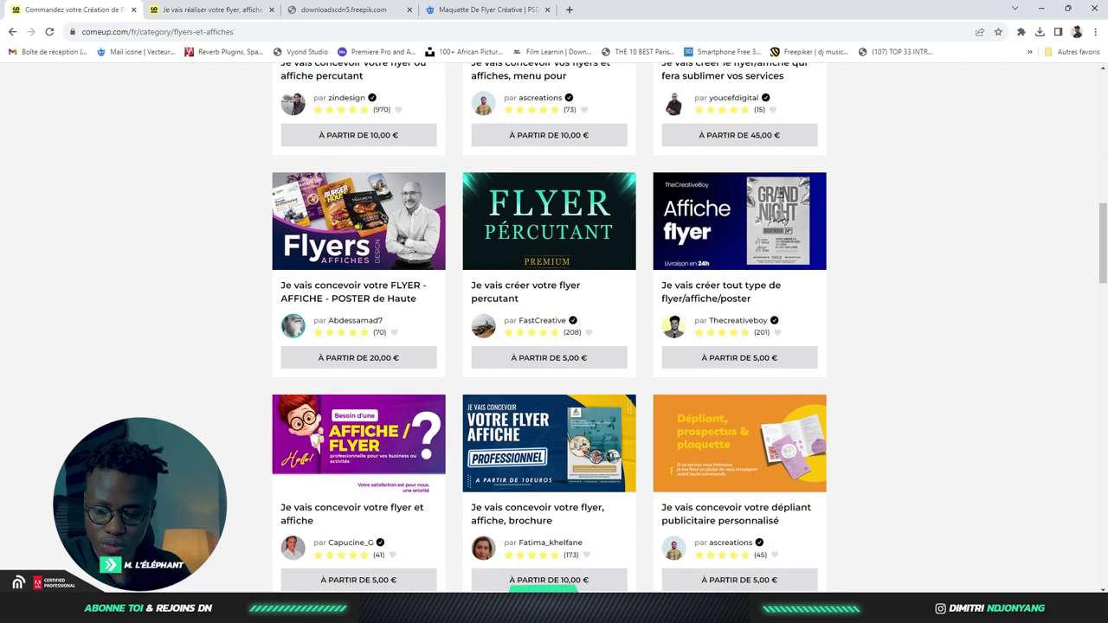
click(689, 550)
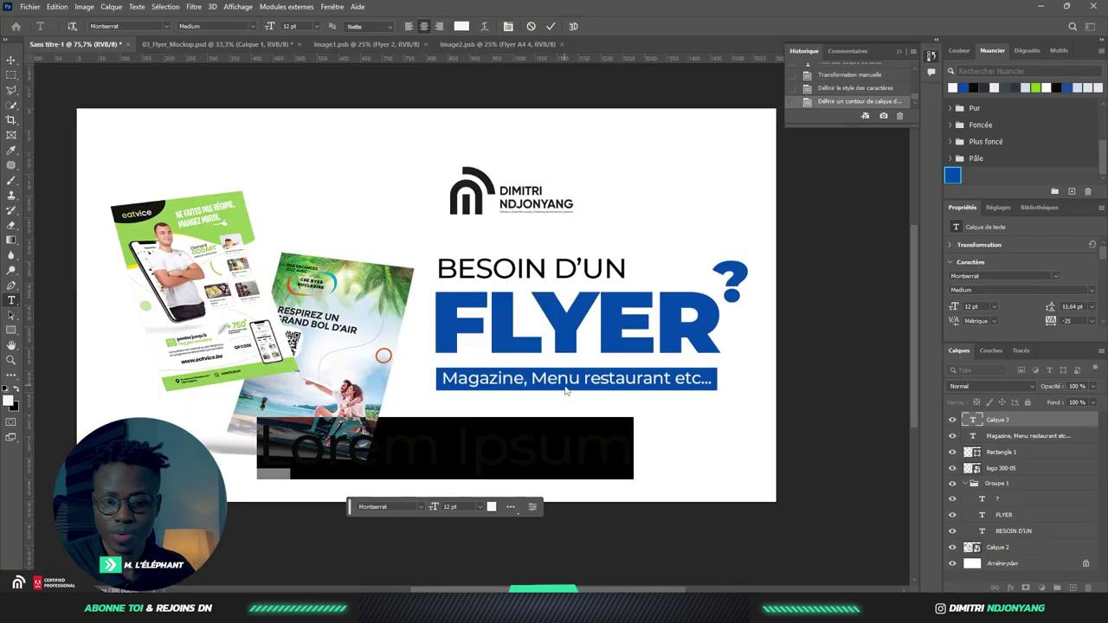
- Replace the Lorem Ipsum placeholder with the text 'livraison rapide' and commit it
click(546, 458)
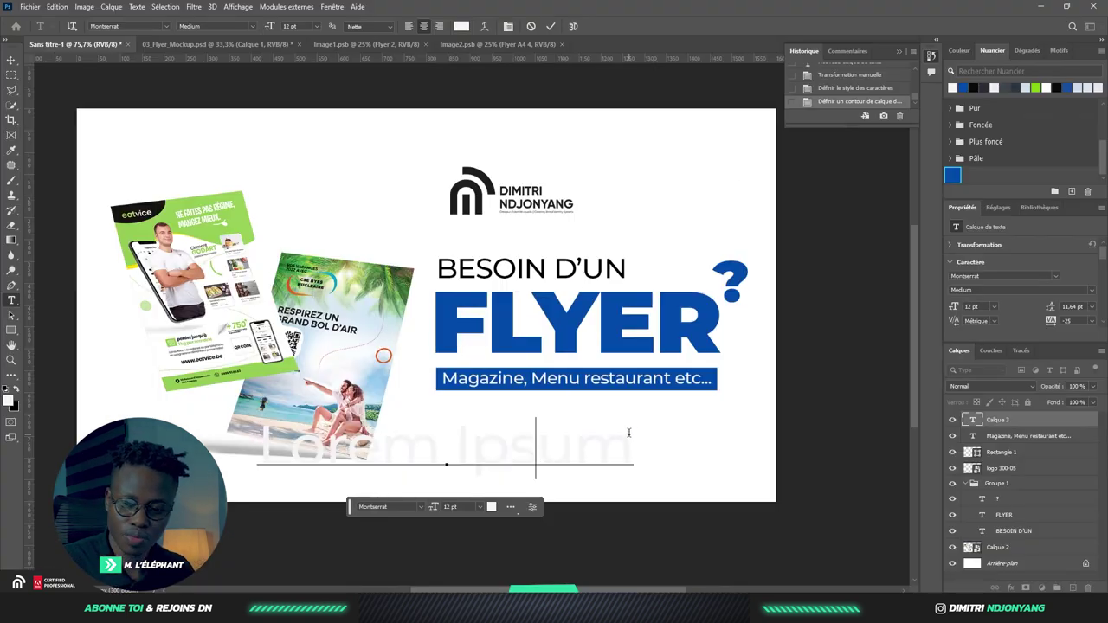
key(ctrl+a)
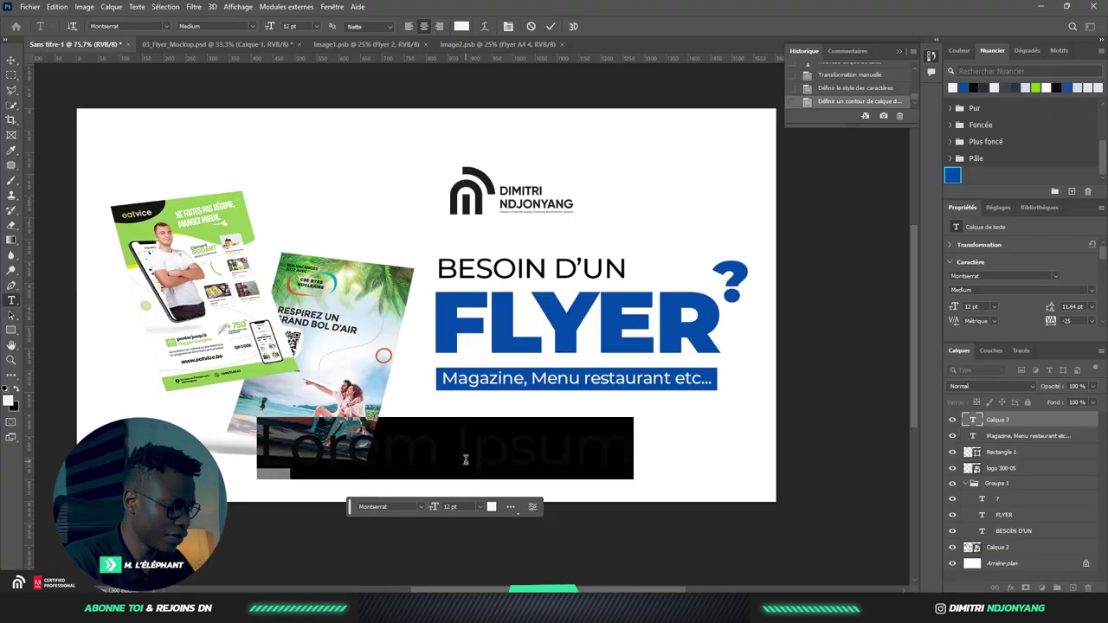
text(livrais)
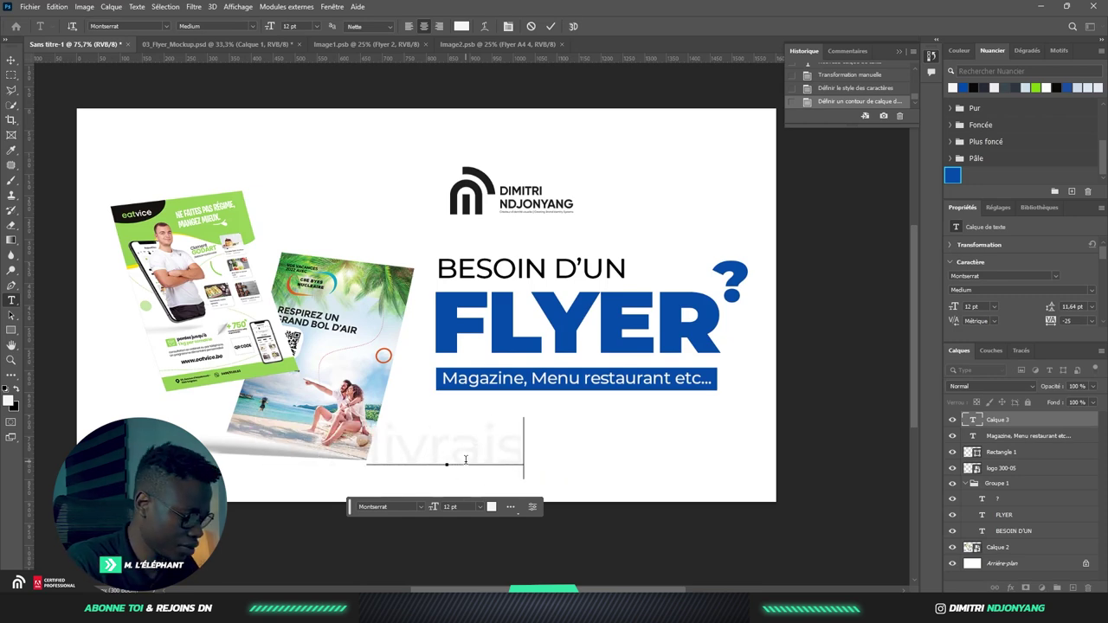
text(on ra)
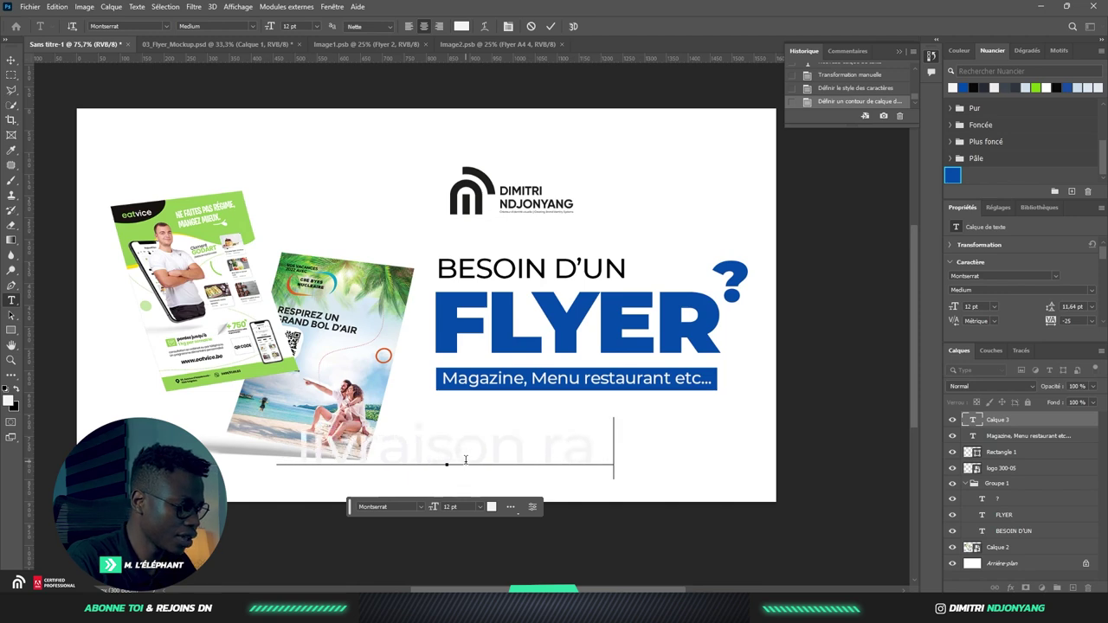
text(pide)
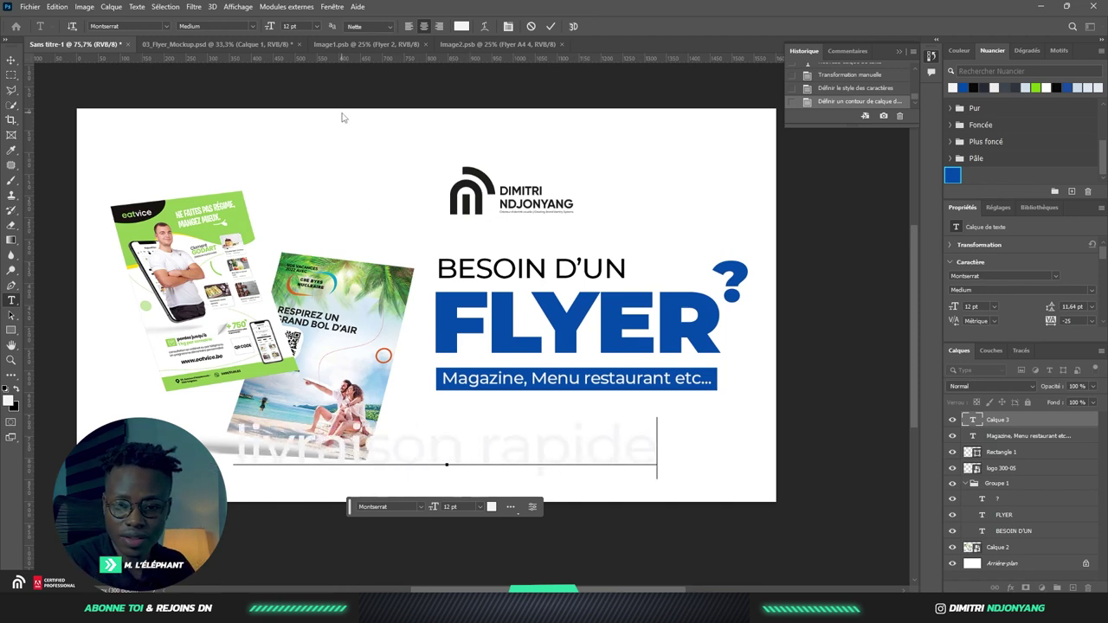
click(11, 60)
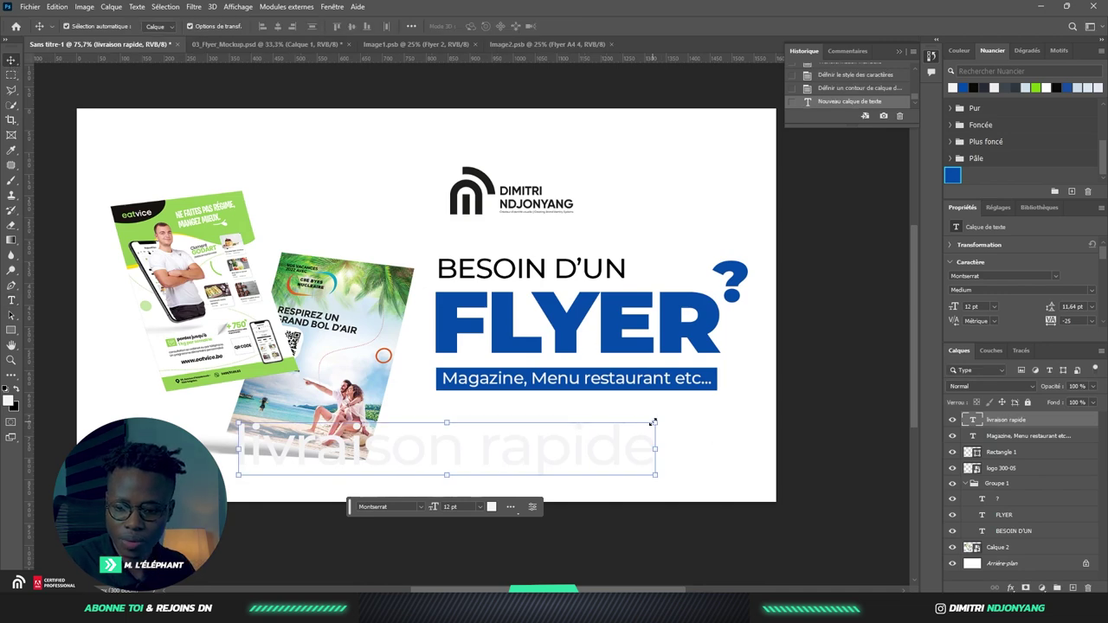
- Shrink the livraison rapide text and move it up beneath the FLYER headline
drag(653, 422, 422, 451)
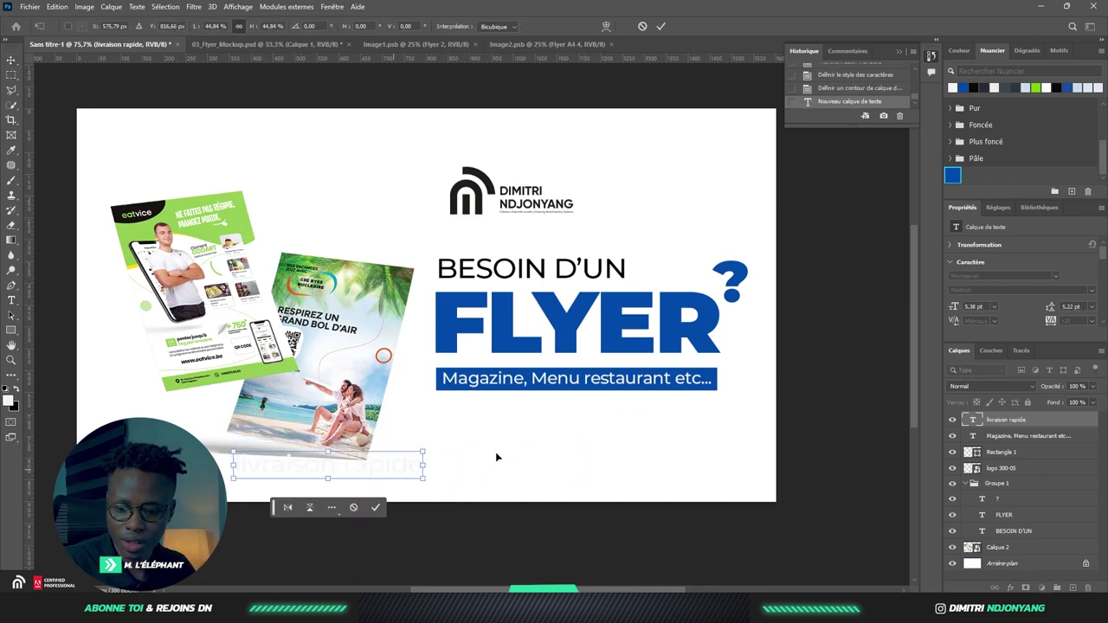
drag(353, 473, 563, 453)
drag(630, 432, 567, 442)
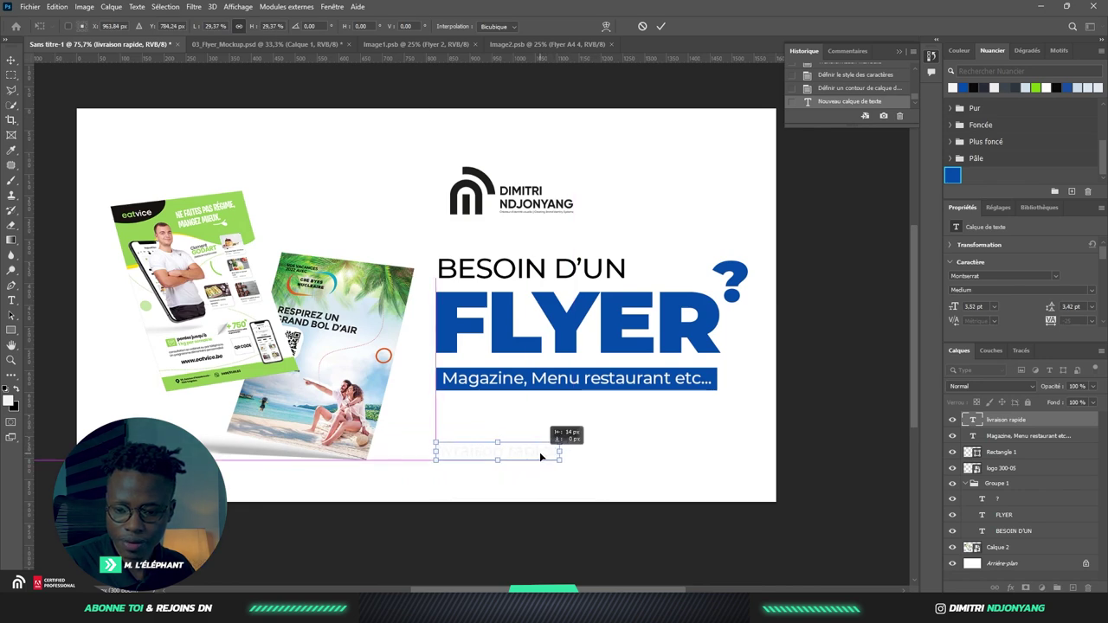
drag(539, 452, 534, 453)
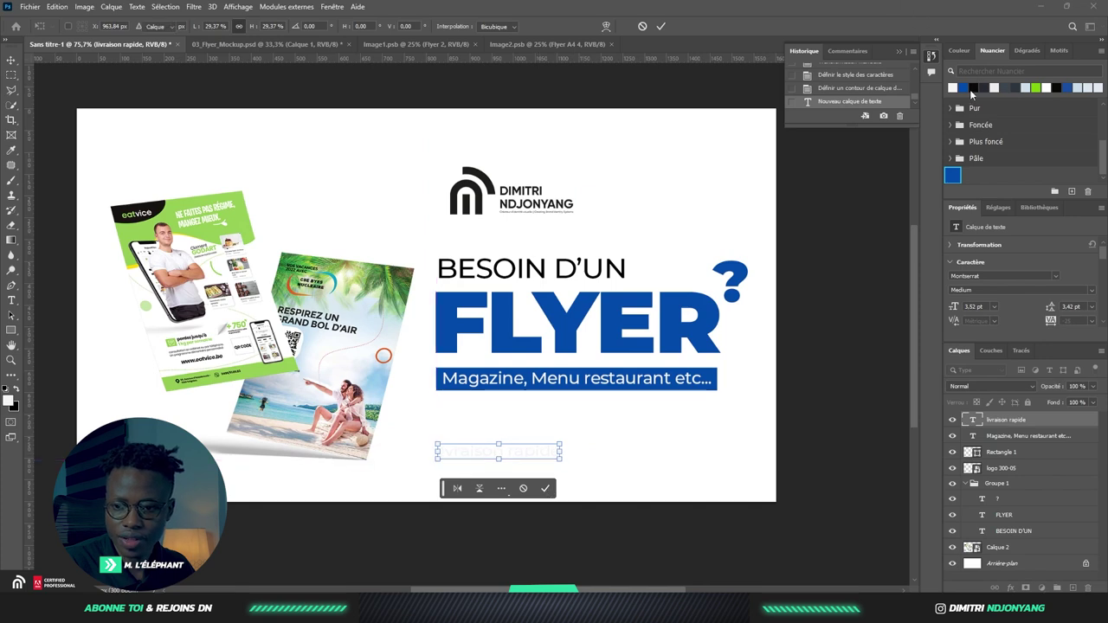
key(Return)
- Make the livraison rapide text black and set it in all capitals
key(alt+BackSpace)
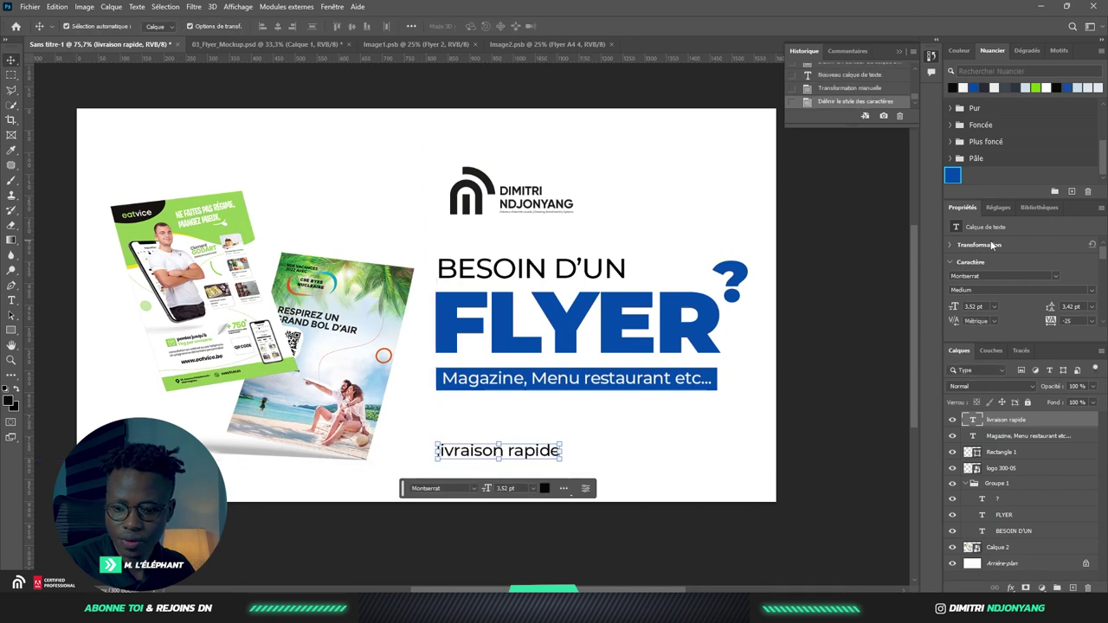
scroll(996, 277, down, 5)
scroll(981, 276, down, 2)
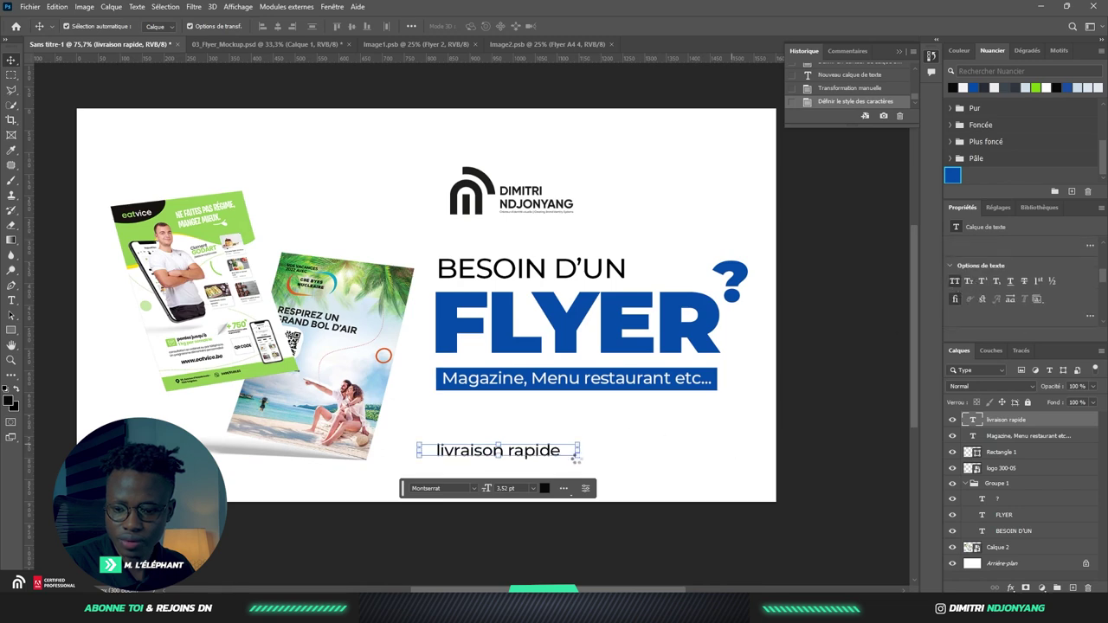
key(ctrl+shift+k)
- Scale LIVRAISON RAPIDE down further and align it with the blue bar's left edge
mouse_move(580, 441)
mouse_down()
mouse_move(523, 449)
mouse_move(527, 457)
mouse_up()
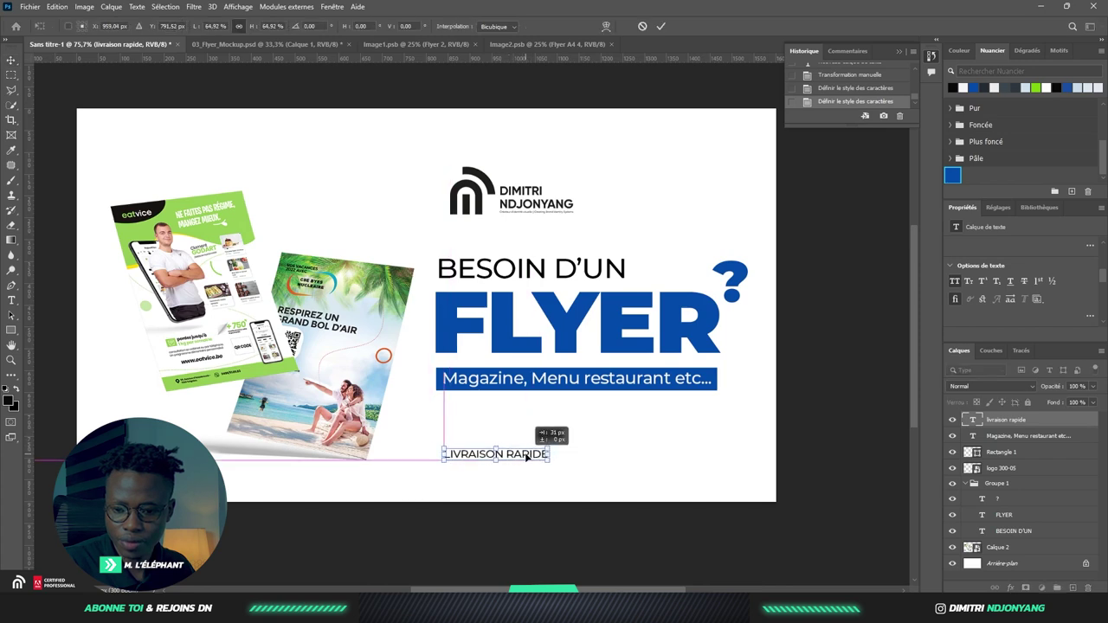
drag(524, 457, 516, 457)
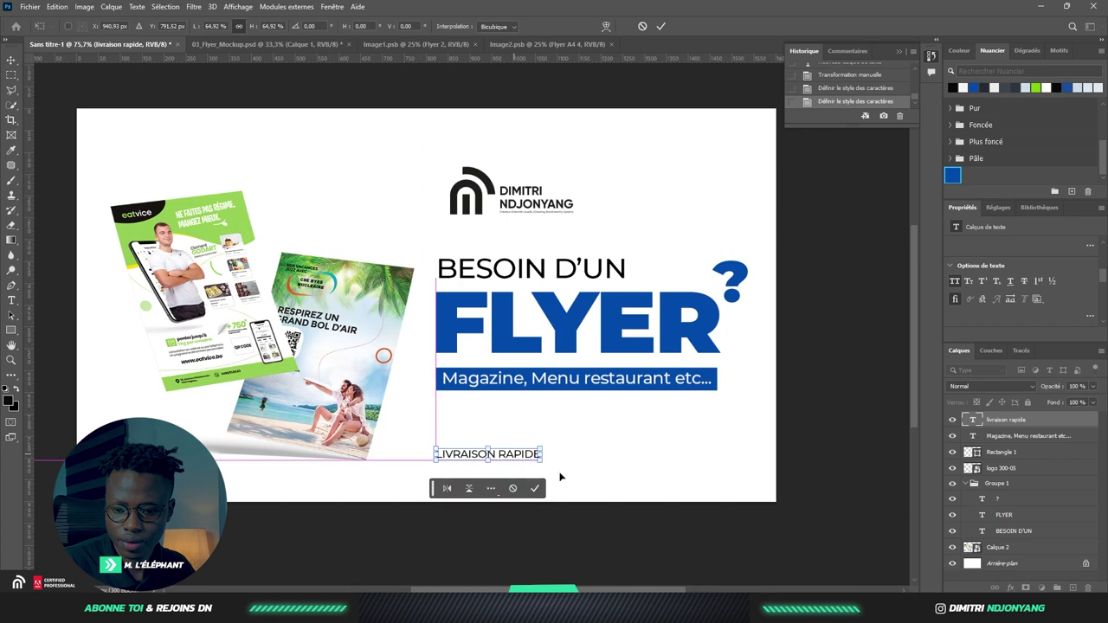
click(536, 490)
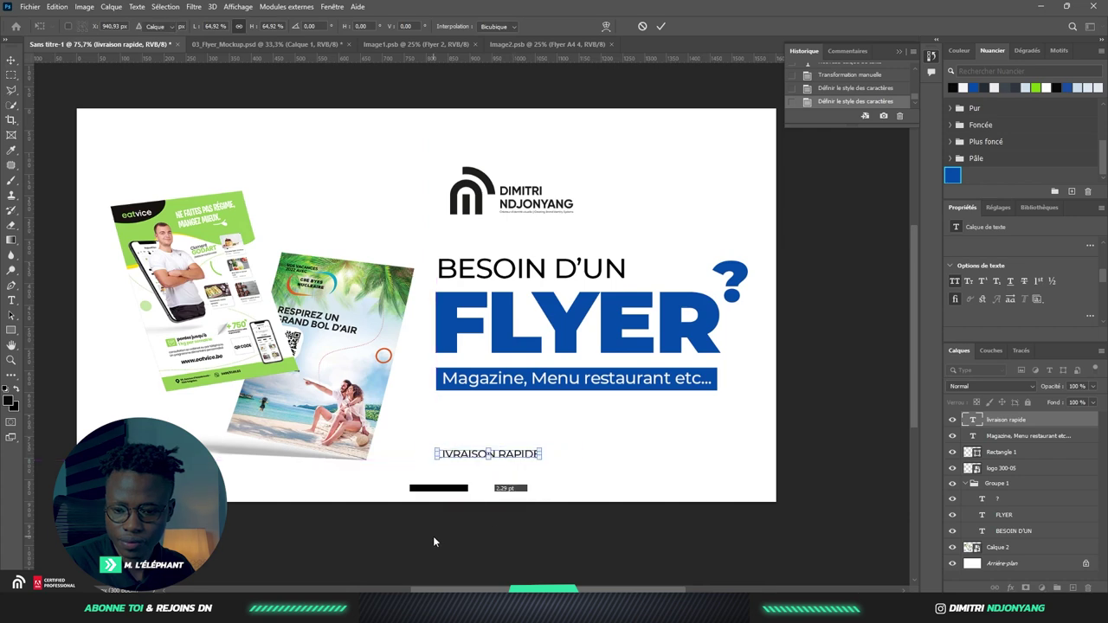
key(Return)
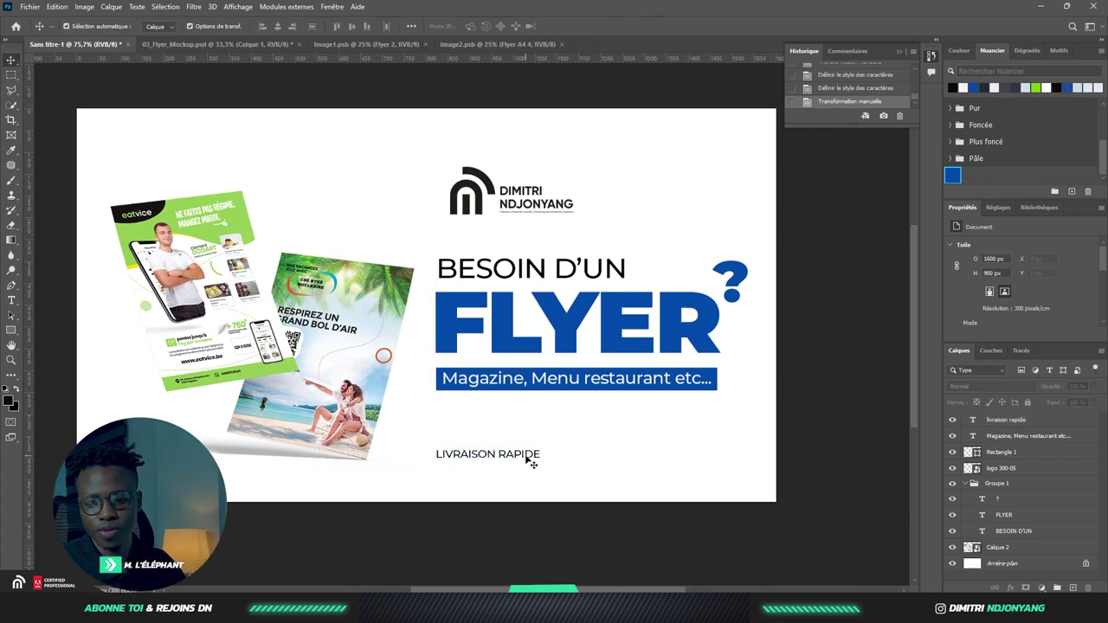
click(520, 456)
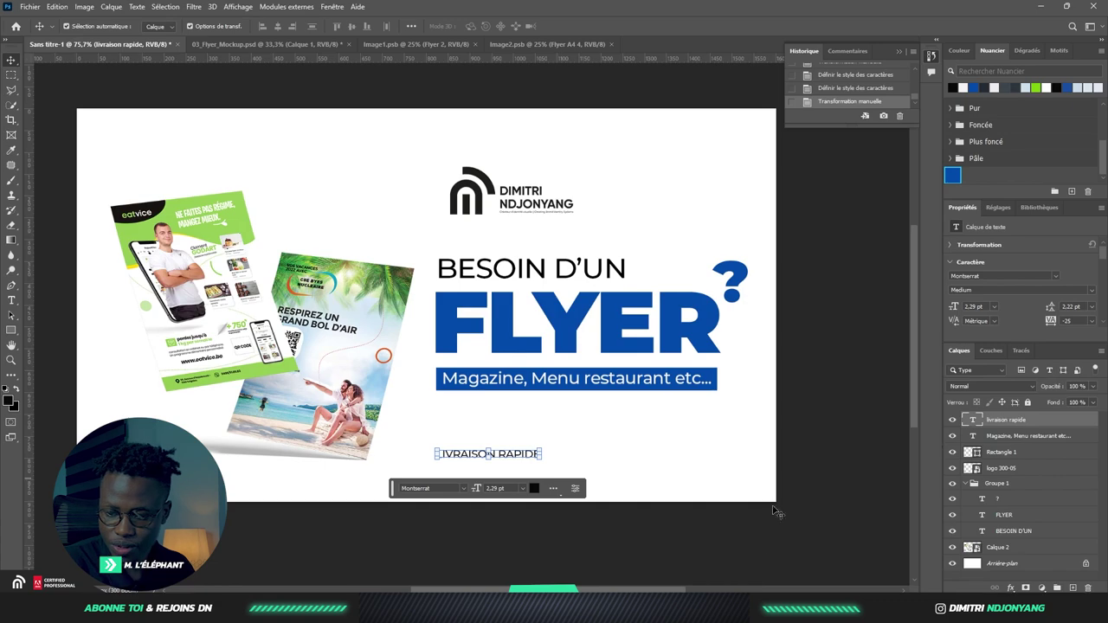
click(644, 586)
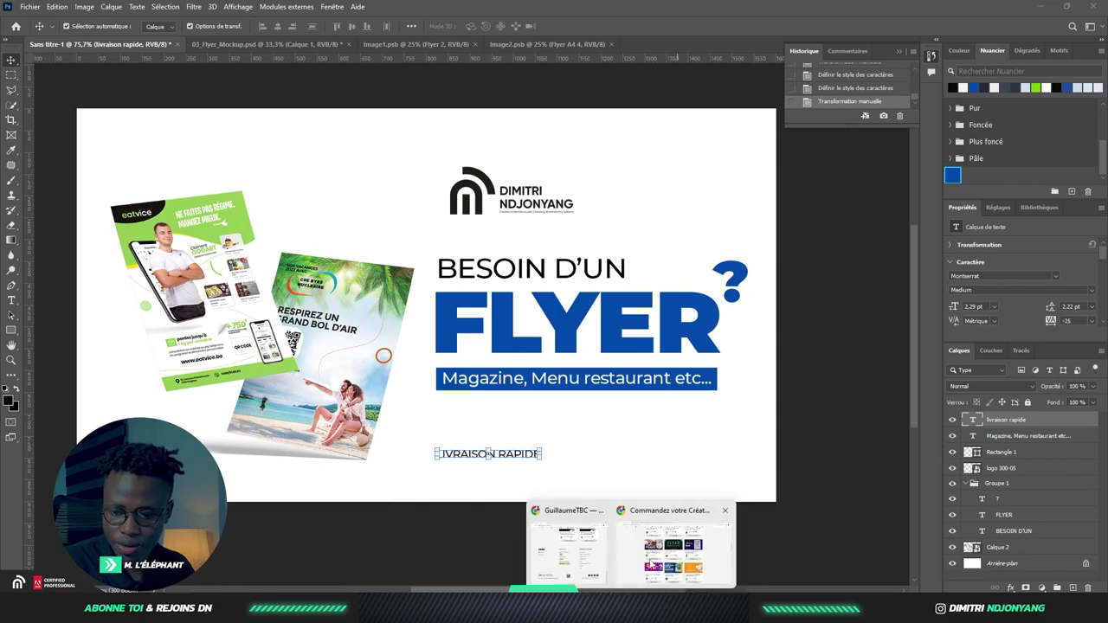
- Bring the ComeUp flyer listing forward and scroll through more flyer service cards
click(651, 561)
scroll(547, 359, down, 2)
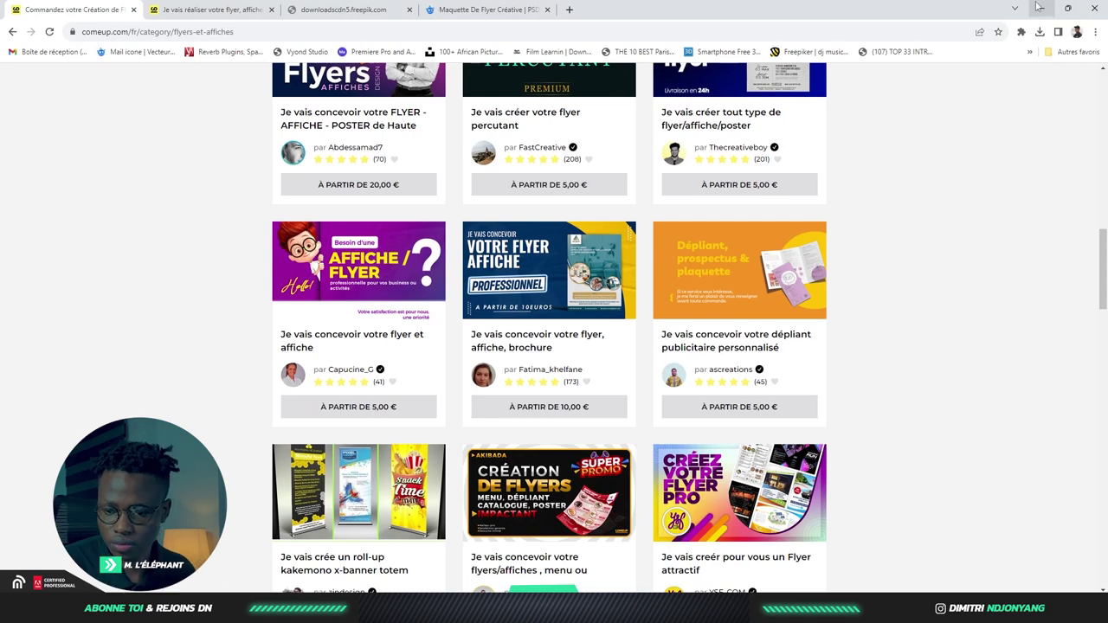
scroll(932, 109, down, 2)
scroll(943, 98, up, 1)
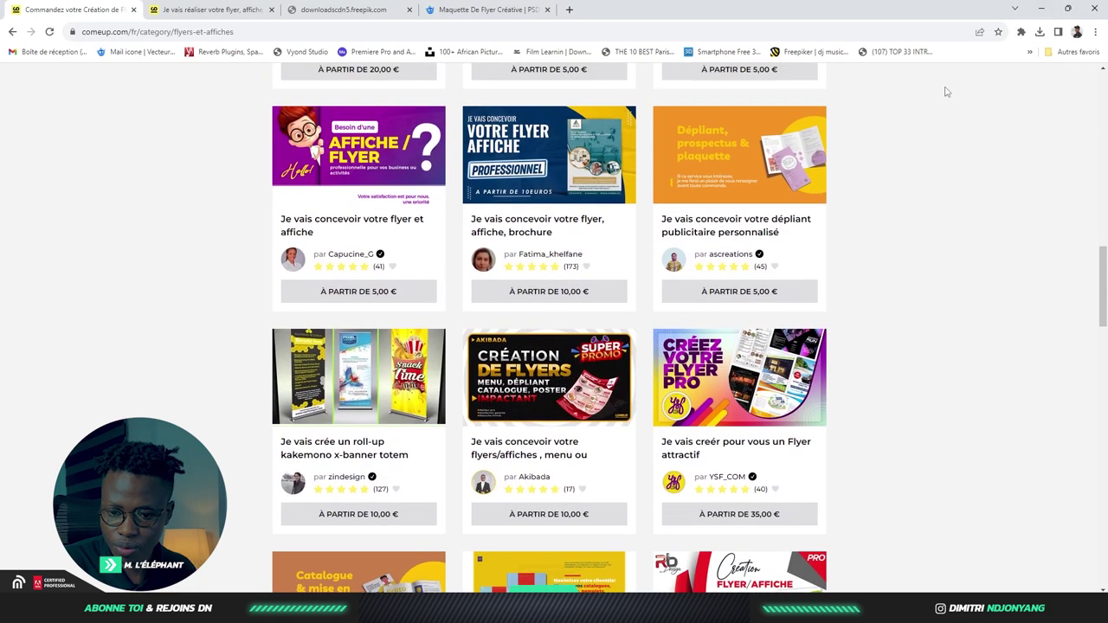
scroll(1057, 113, down, 2)
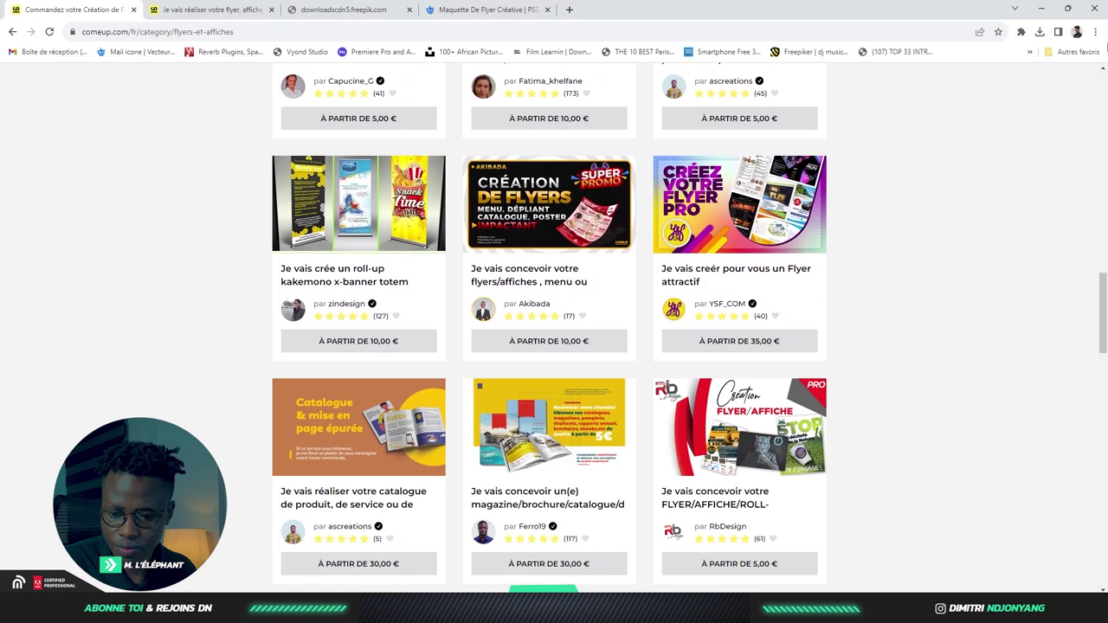
click(1045, 8)
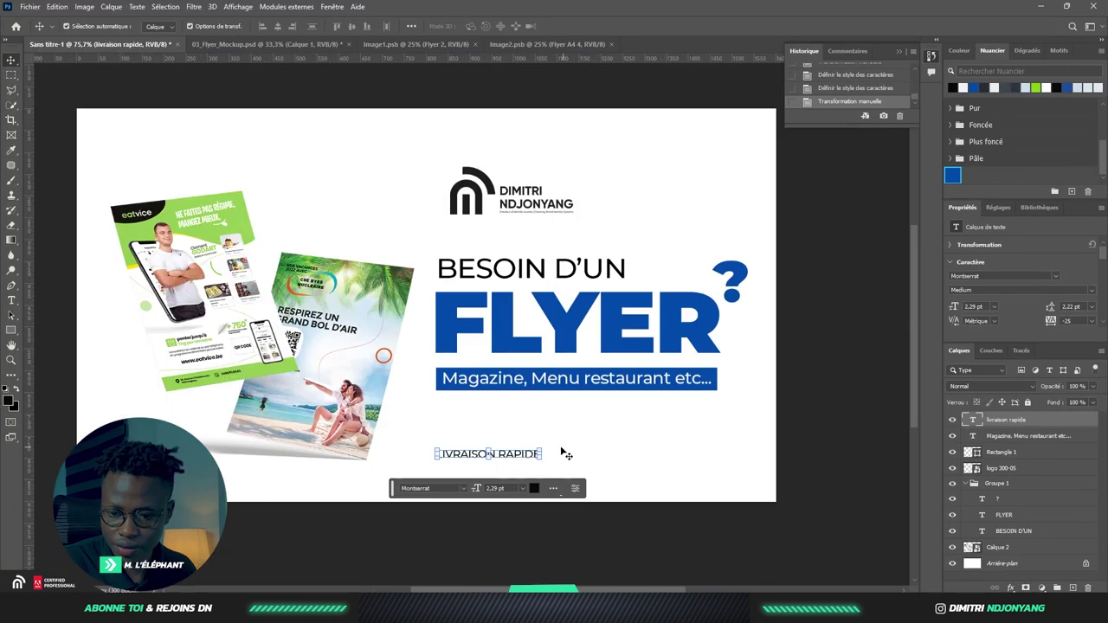
- Duplicate LIVRAISON RAPIDE to its right and change the copy to 'À PARTI 10€'
drag(517, 457, 648, 458)
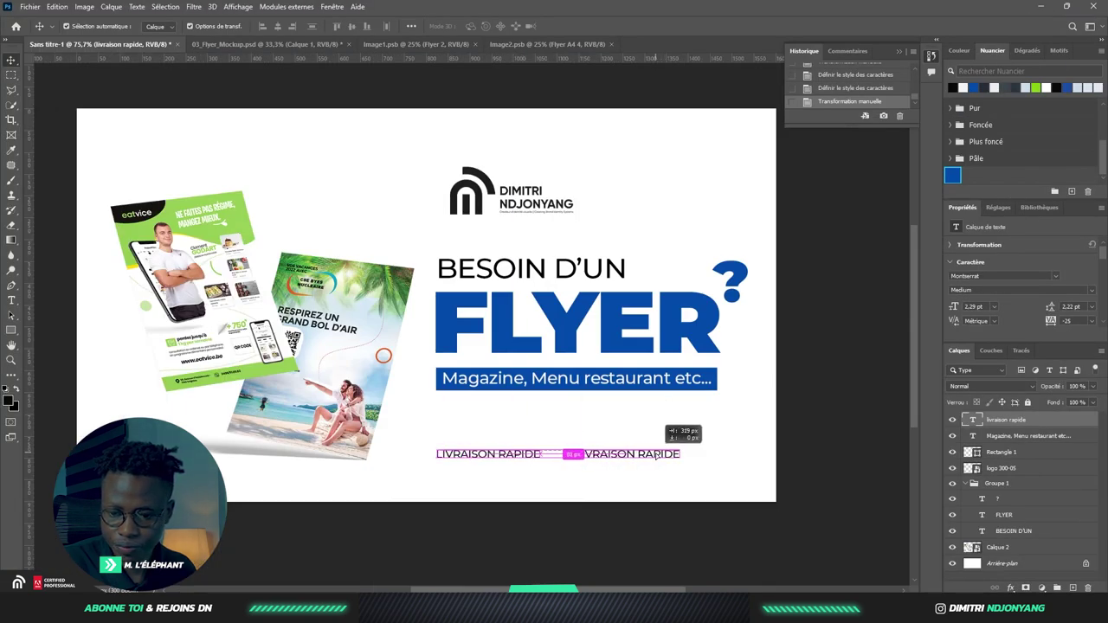
double_click(645, 435)
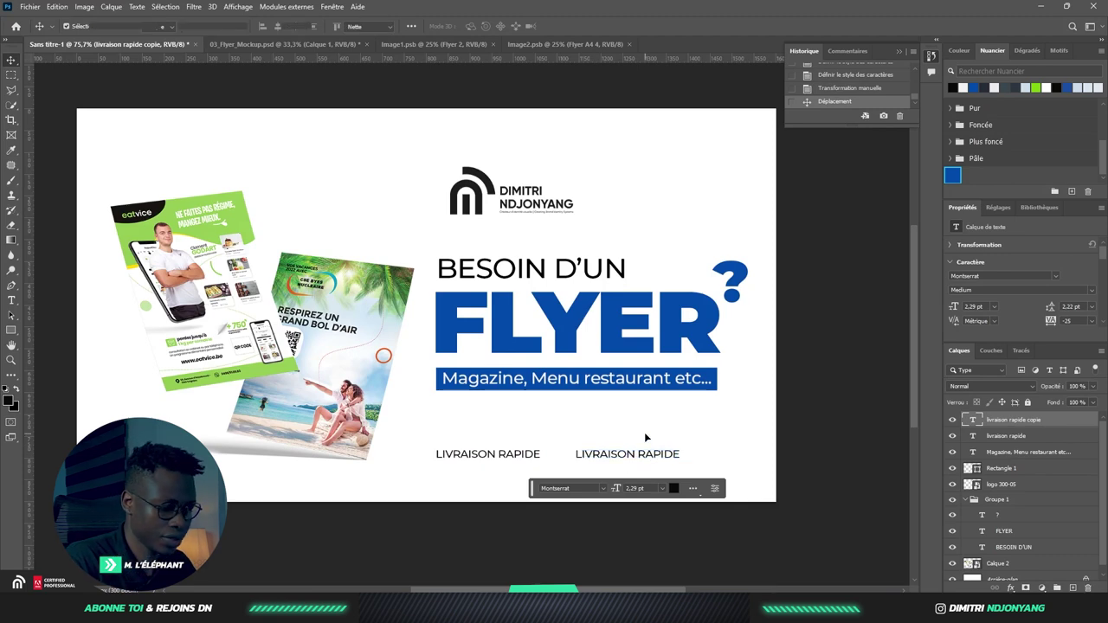
text(À)
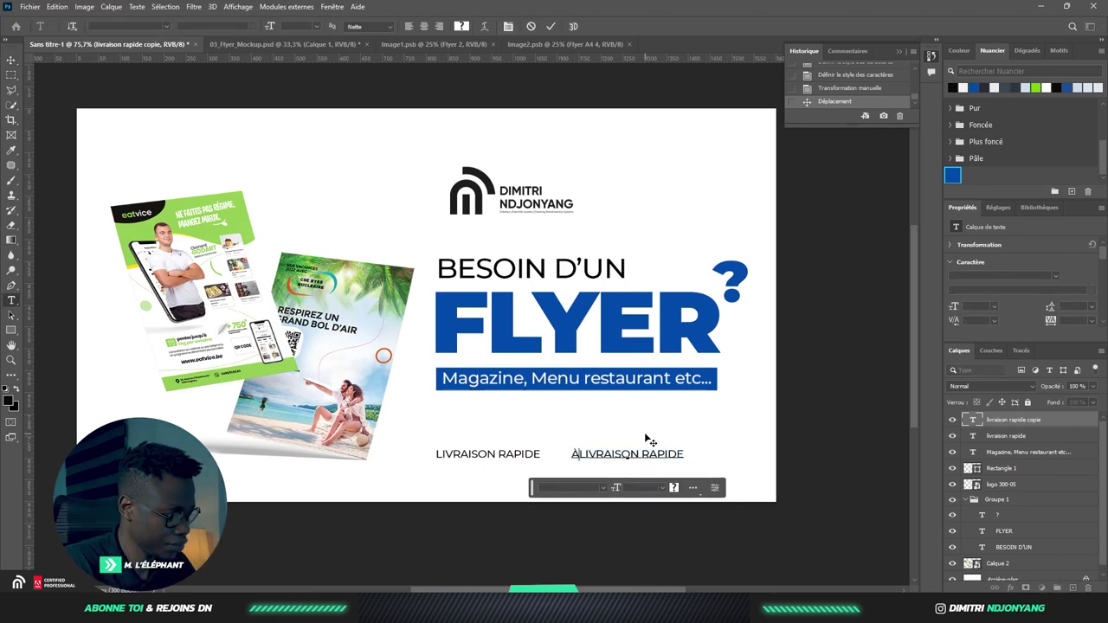
key(ctrl+a)
text(À PARTI 1)
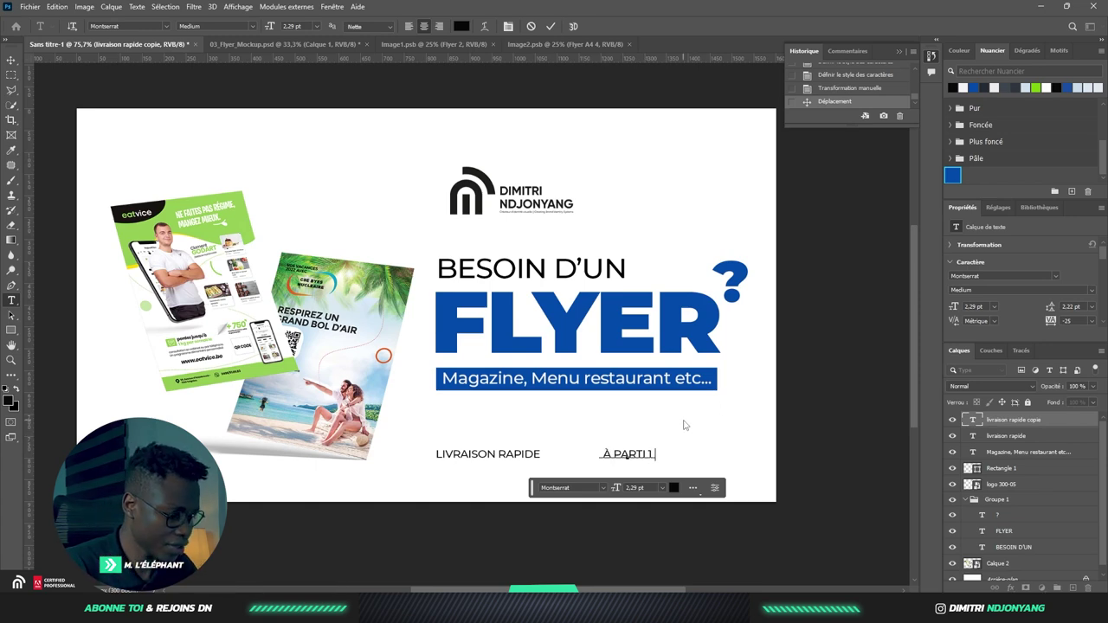
text(0€)
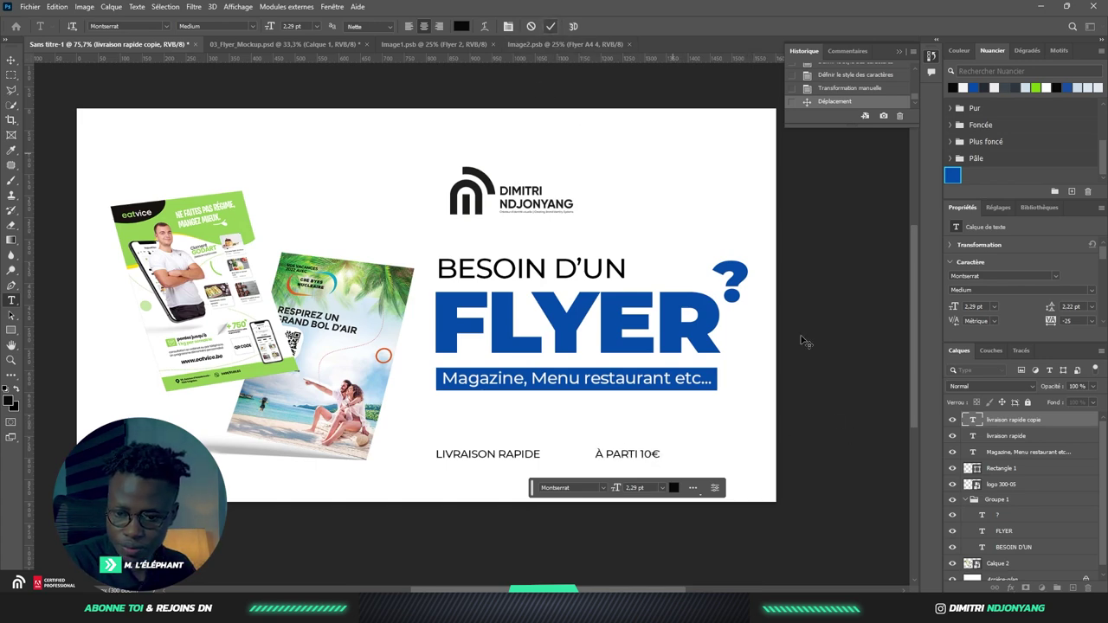
key(ctrl+Return)
- Align the LIVRAISON RAPIDE and À PARTI 10€ pair with the headline's left edge
key(v)
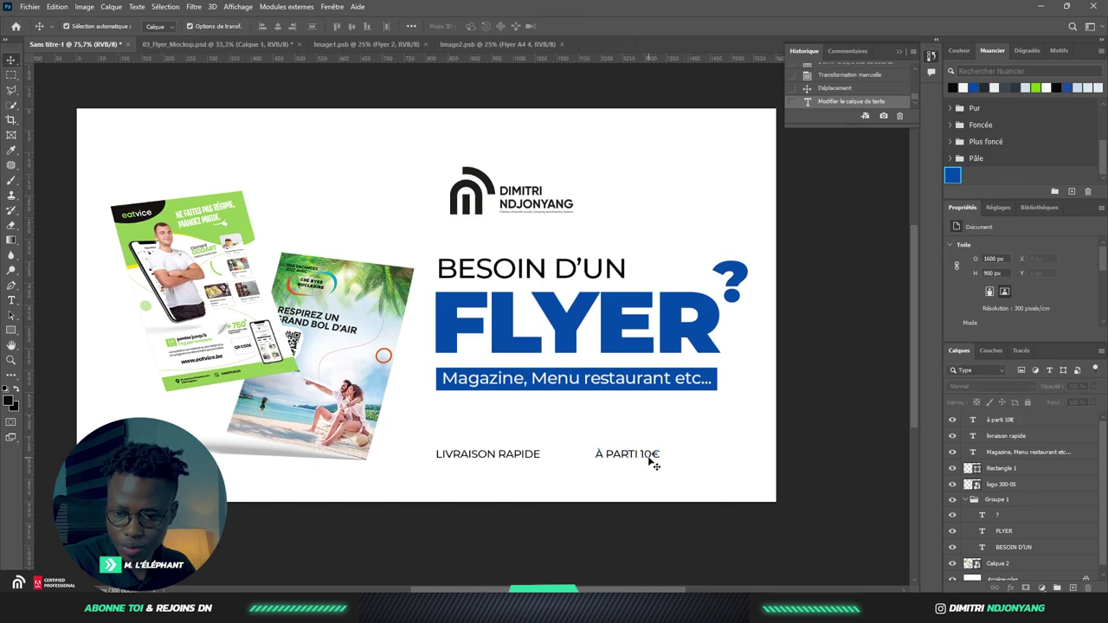
drag(651, 458, 643, 461)
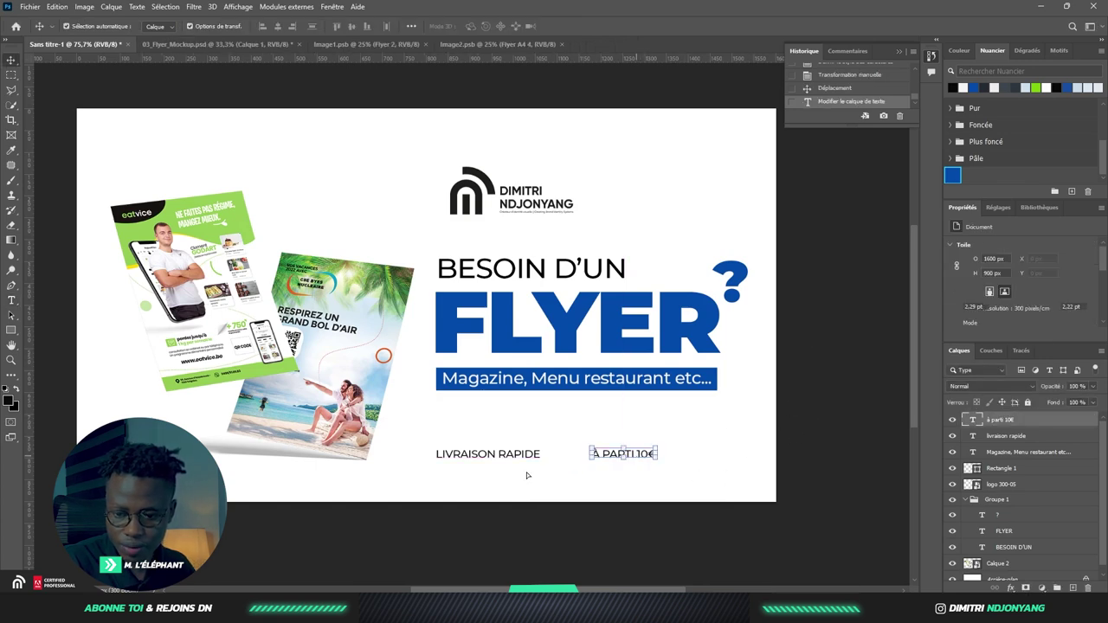
drag(519, 459, 524, 462)
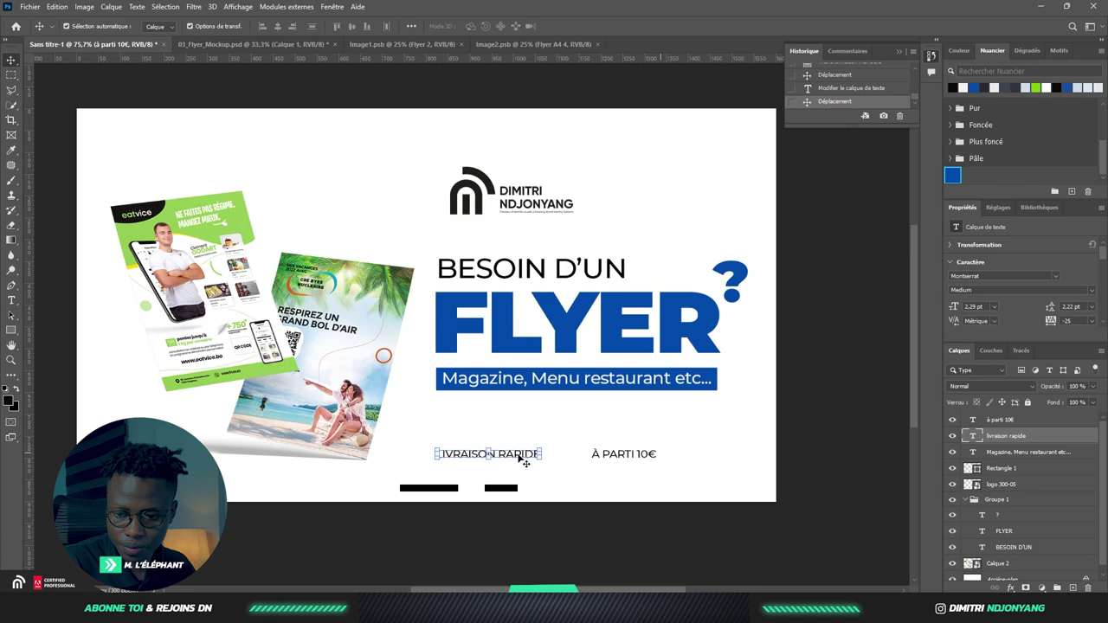
shift+click(643, 454)
drag(649, 456, 665, 454)
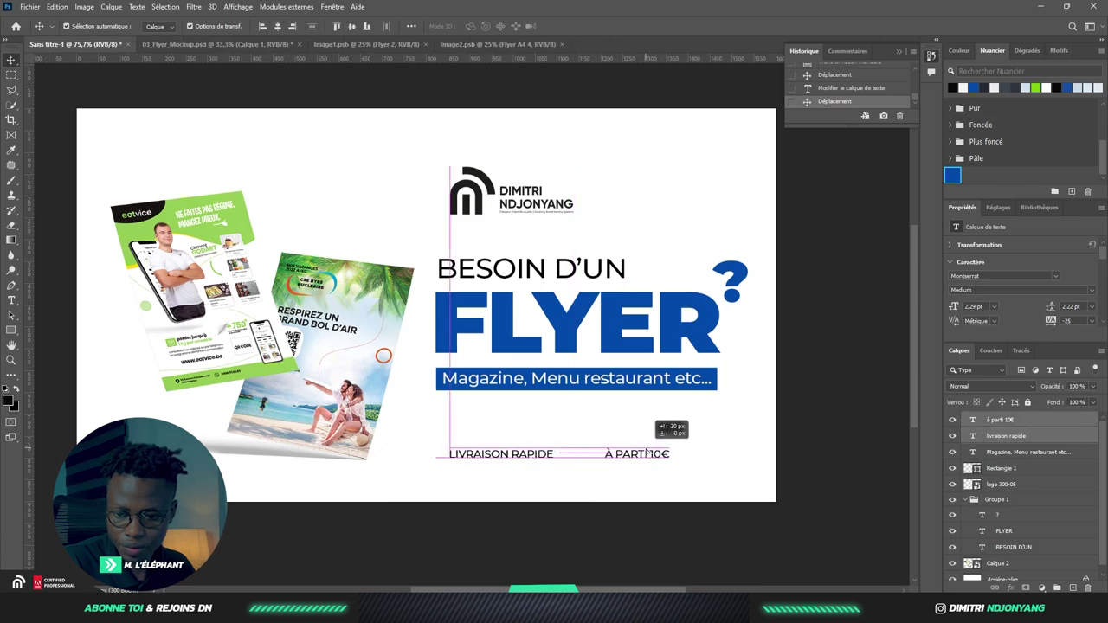
drag(665, 455, 651, 455)
click(794, 396)
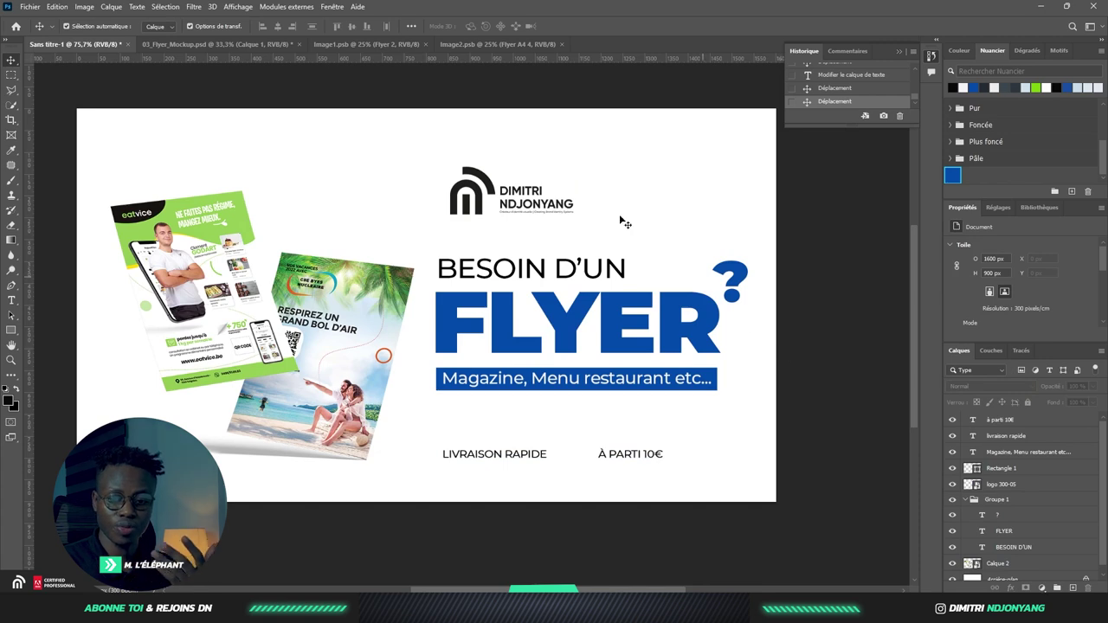
- Nudge the logo, headline block and both text lines upward toward the top
click(478, 199)
key(Up)
key(Up)
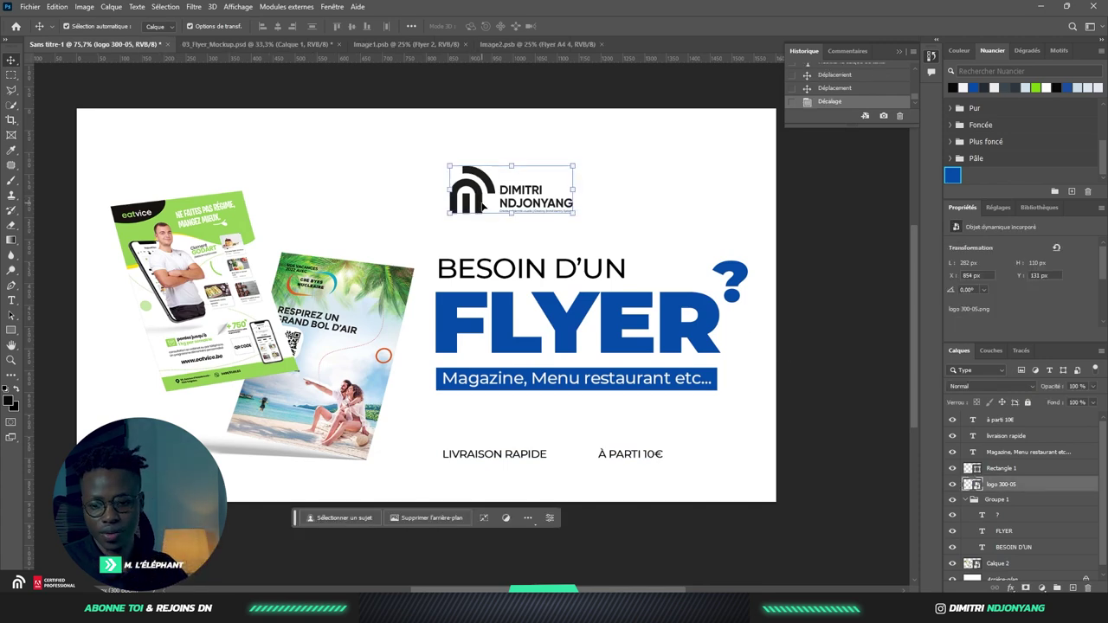
key(Up)
key(Up)
key(Up)
key(Up)
key(Up)
key(Up)
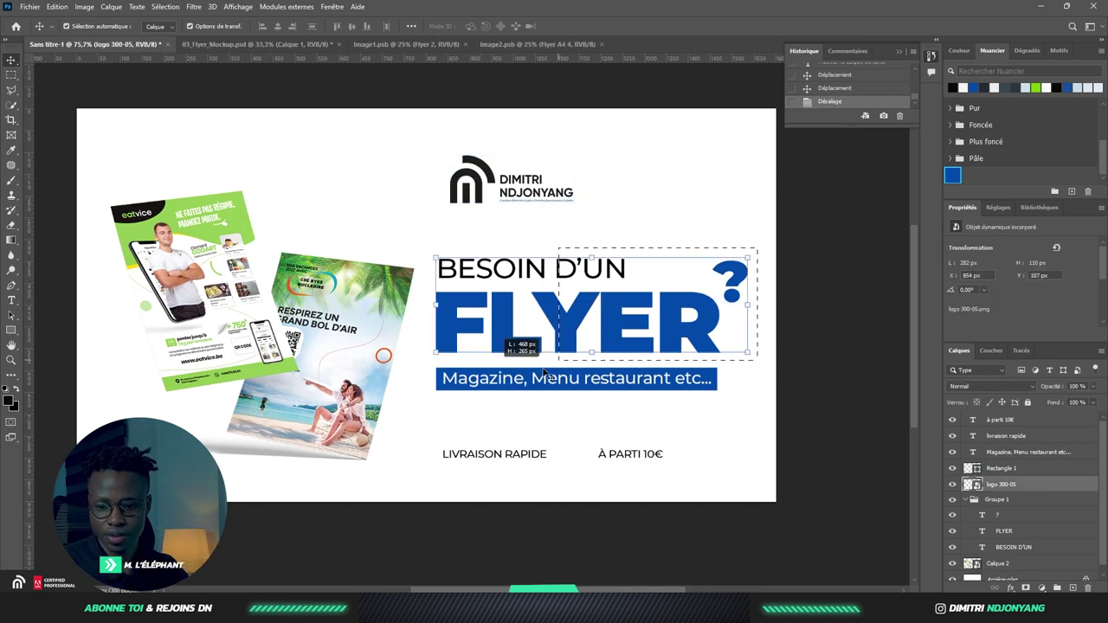
drag(755, 251, 518, 391)
key(Up)
key(Up)
key(Up)
key(Up)
key(Up)
key(Up)
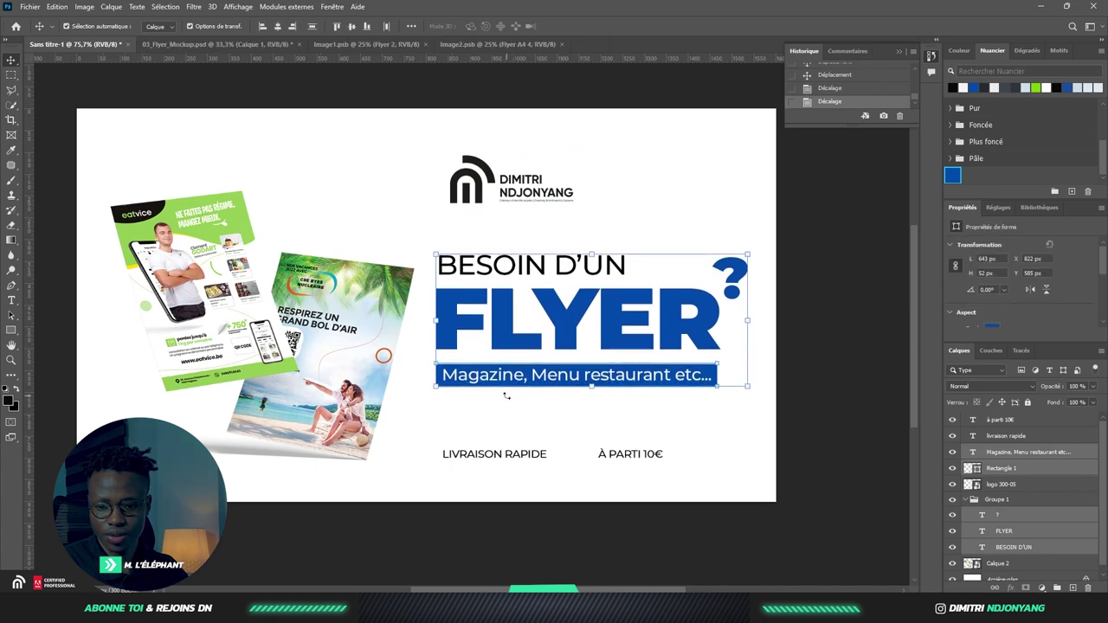
key(Up)
key(Up)
key(Up)
key(Up)
key(Up)
key(Up)
key(Up)
key(Up)
key(Up)
key(Up)
key(Up)
key(Up)
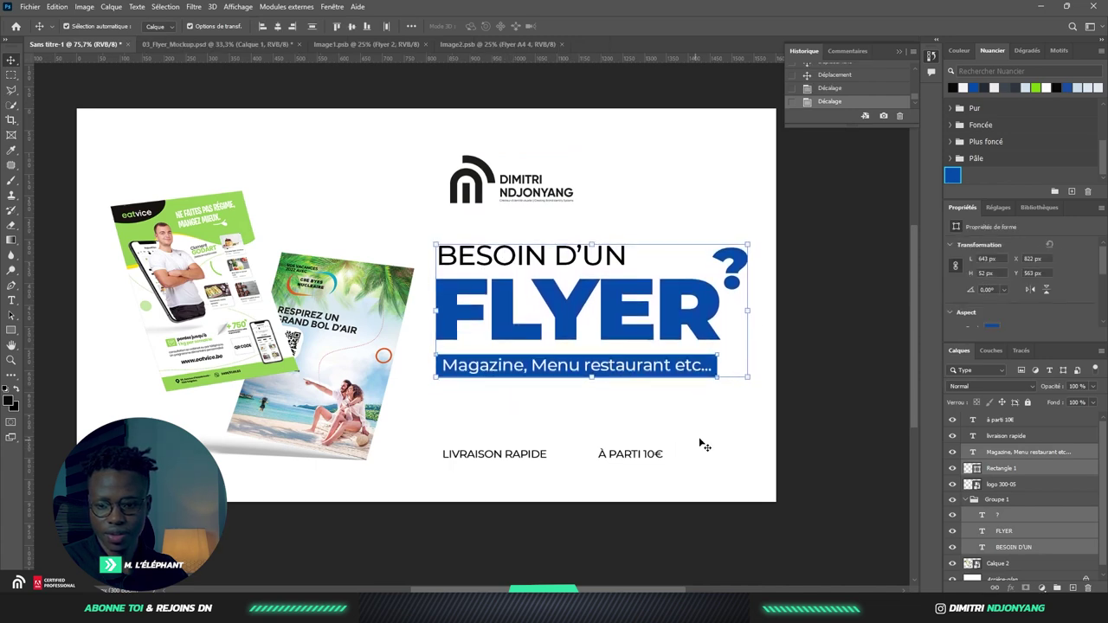
drag(712, 415, 412, 463)
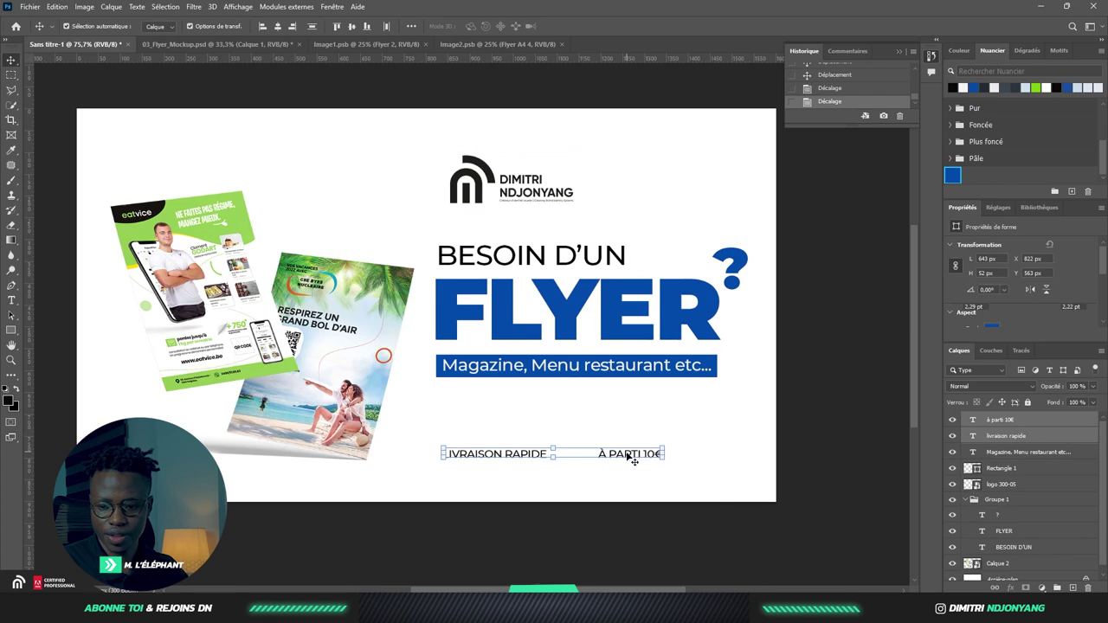
key(Up)
key(Up)
drag(638, 453, 637, 436)
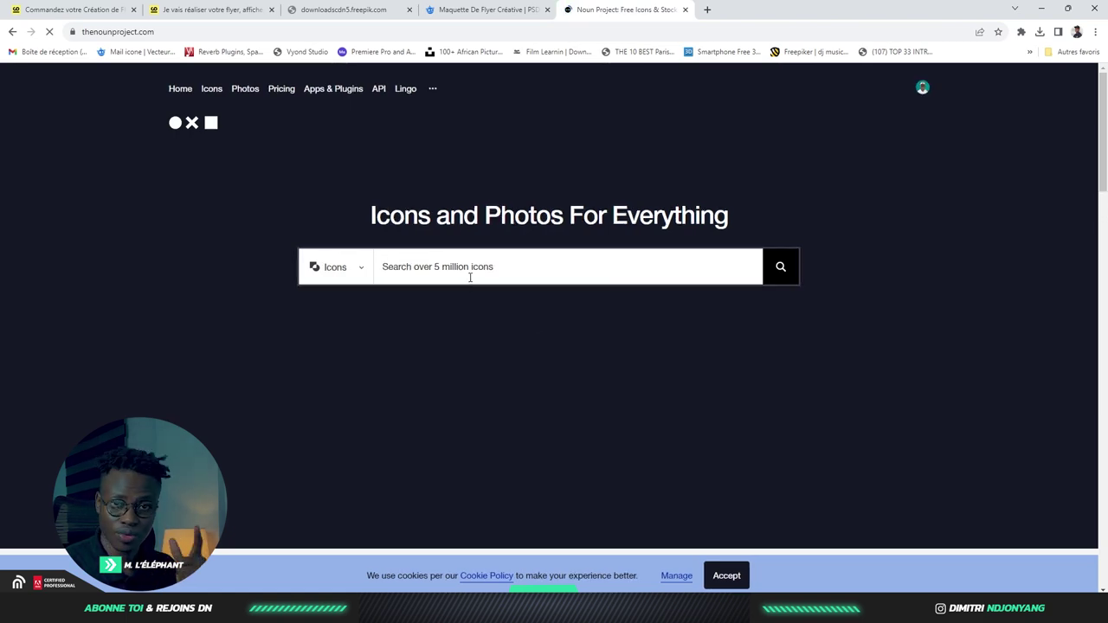
- Start a Noun Project icon search for delivery and price icons
click(469, 273)
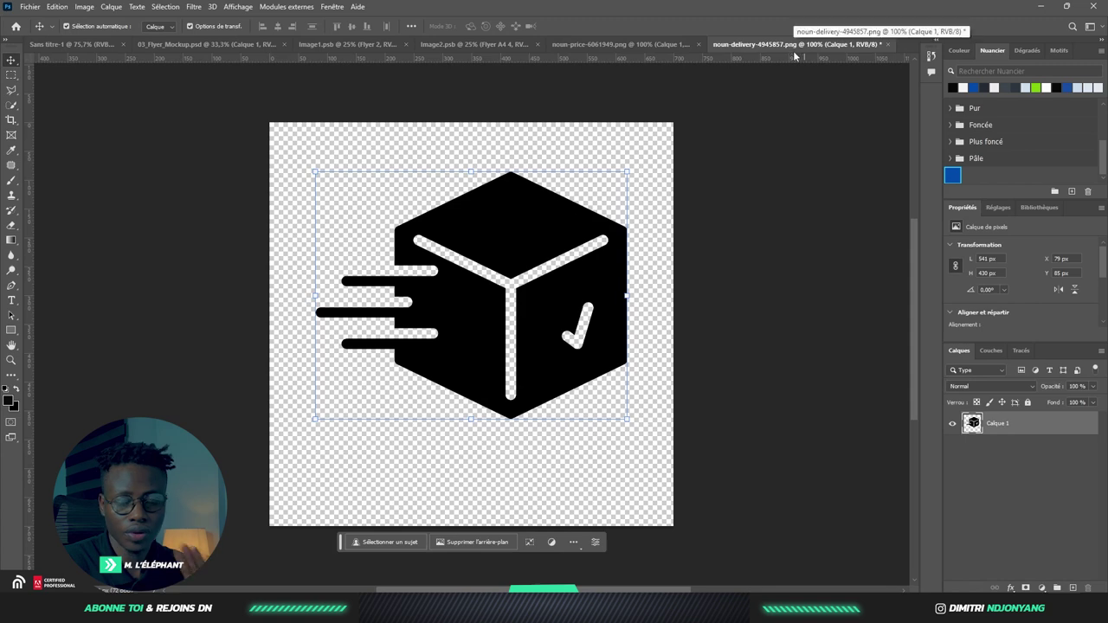
- Drop the delivery icon onto the flyer as a smart object and save as vignette.psd
right_click(1059, 423)
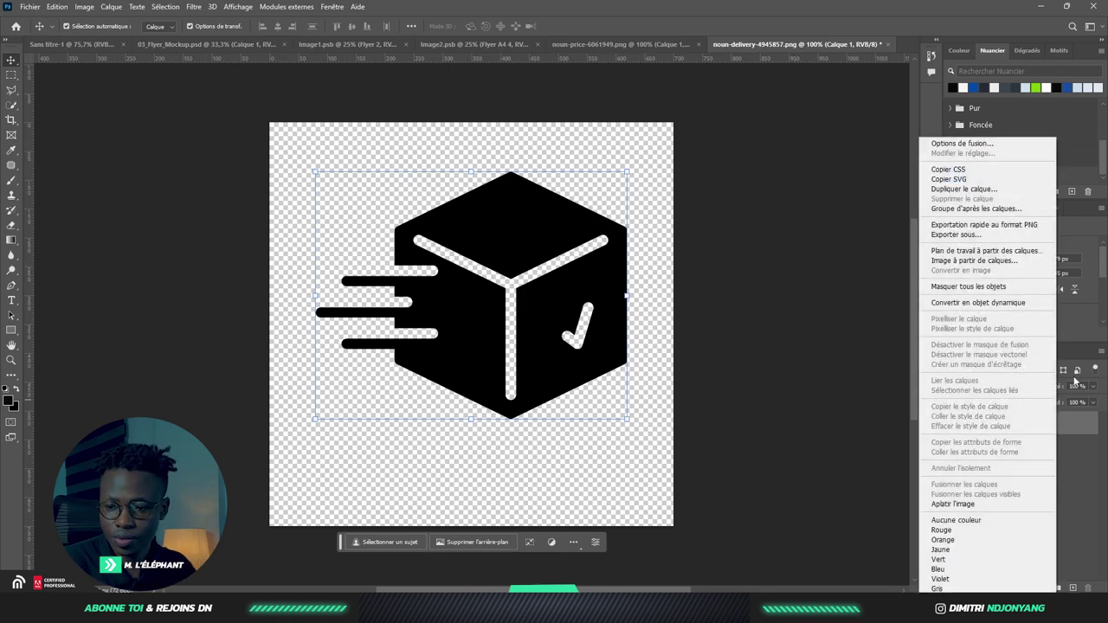
click(981, 303)
mouse_move(520, 260)
mouse_down()
mouse_move(213, 28)
mouse_move(297, 44)
mouse_up()
drag(61, 44, 65, 48)
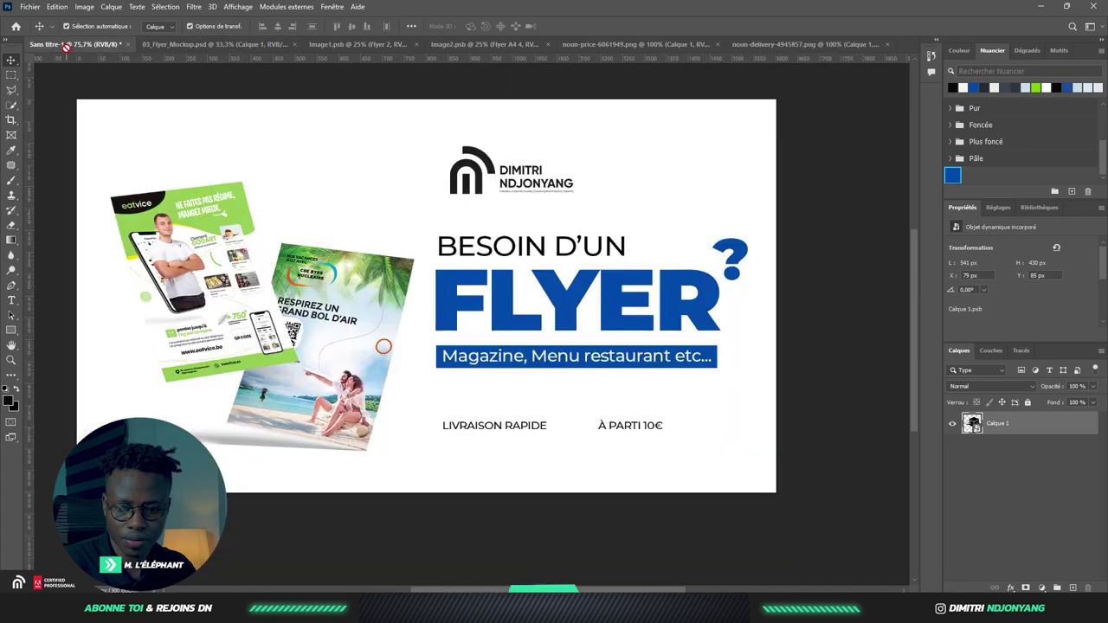
drag(499, 418, 501, 420)
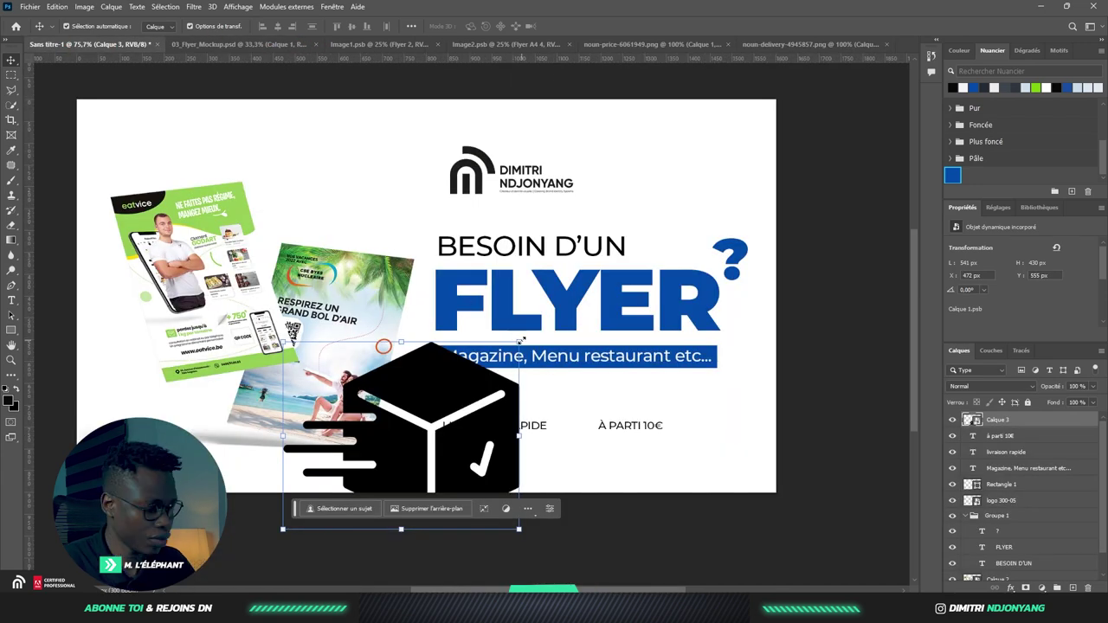
key(ctrl+s)
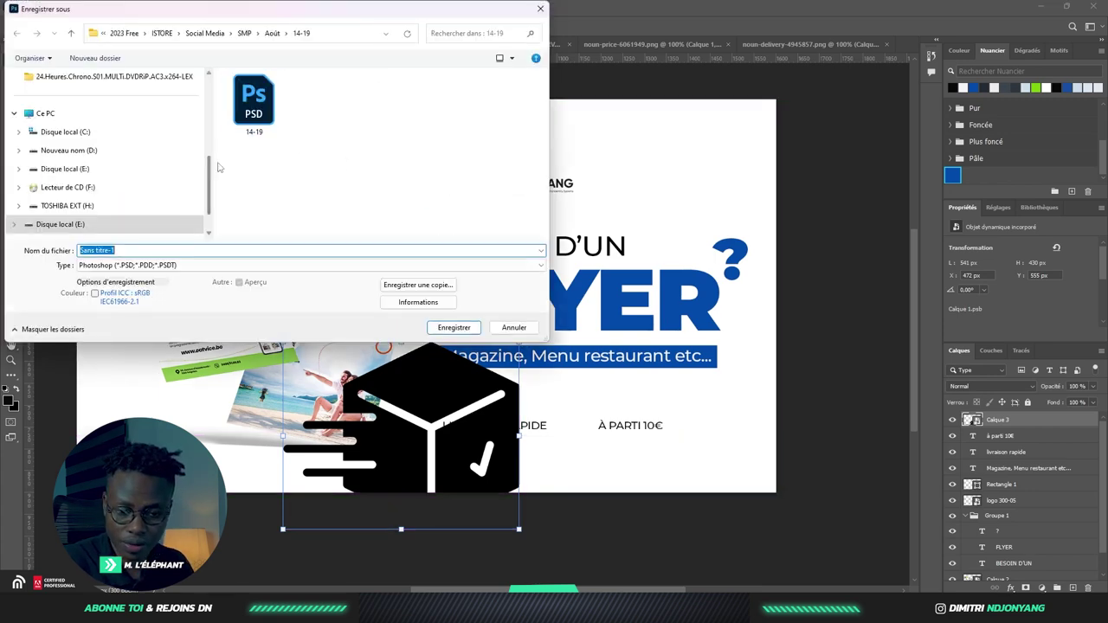
key(Escape)
- Scale the delivery icon down to text height just left of LIVRAISON RAPIDE
drag(520, 317, 407, 371)
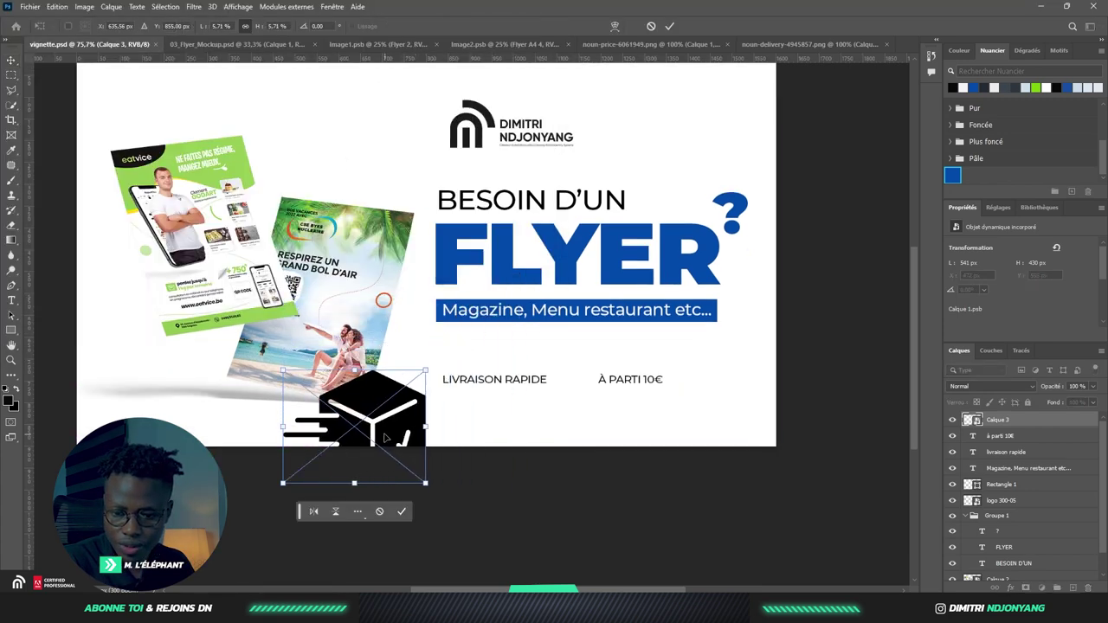
drag(388, 412, 457, 325)
scroll(465, 344, up, 3)
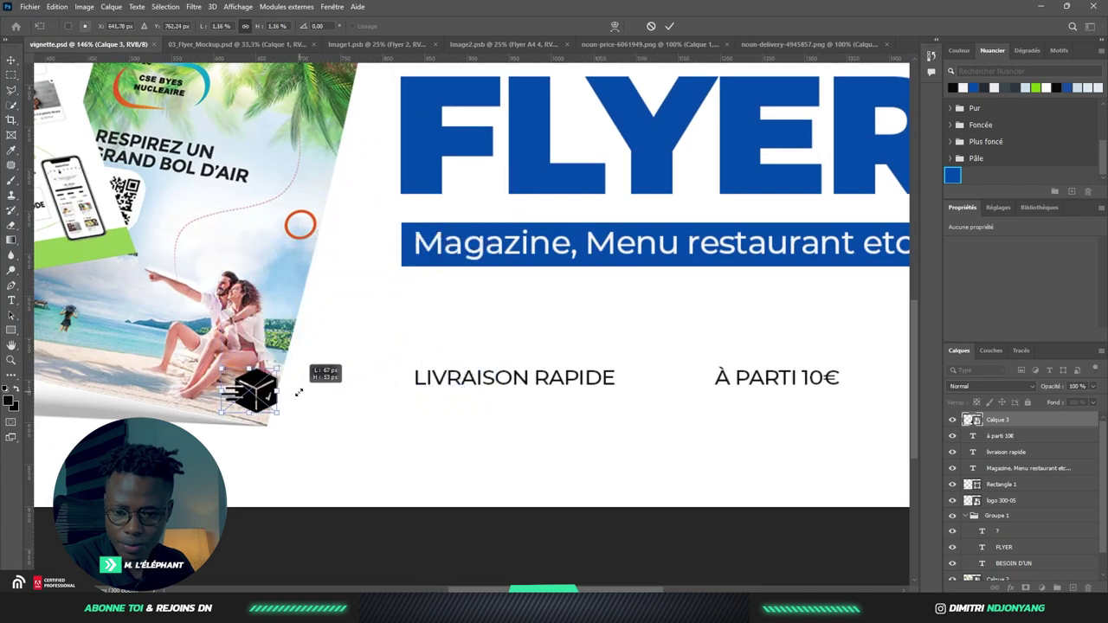
mouse_move(500, 189)
mouse_down()
mouse_move(275, 373)
mouse_move(437, 379)
mouse_move(456, 370)
mouse_move(461, 349)
mouse_up()
scroll(443, 372, up, 2)
scroll(433, 372, up, 2)
drag(464, 432, 458, 427)
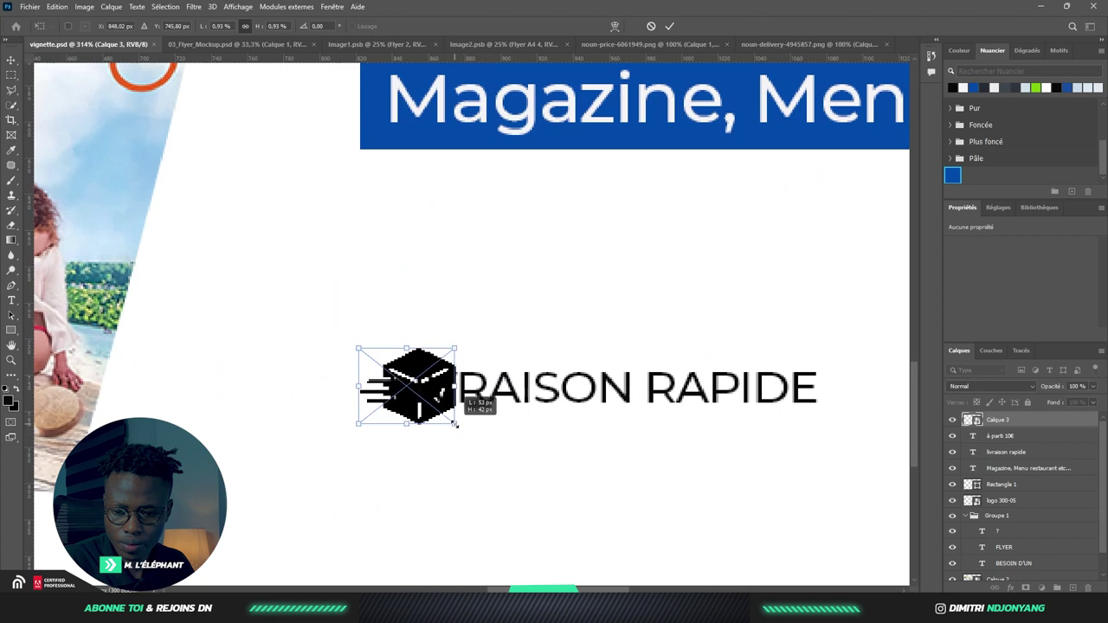
click(456, 454)
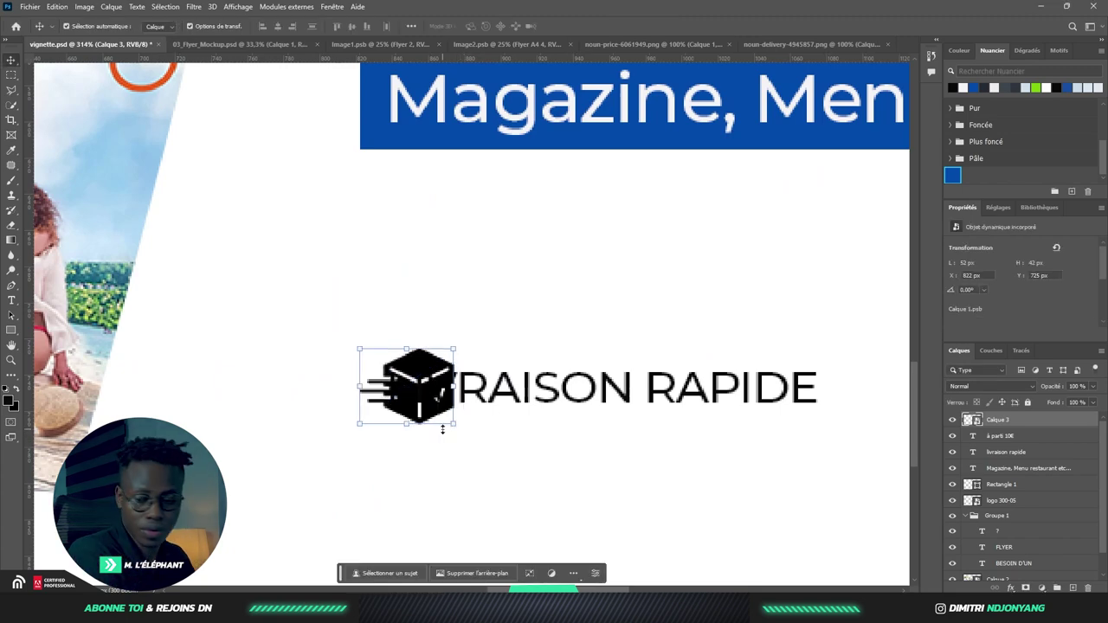
click(551, 395)
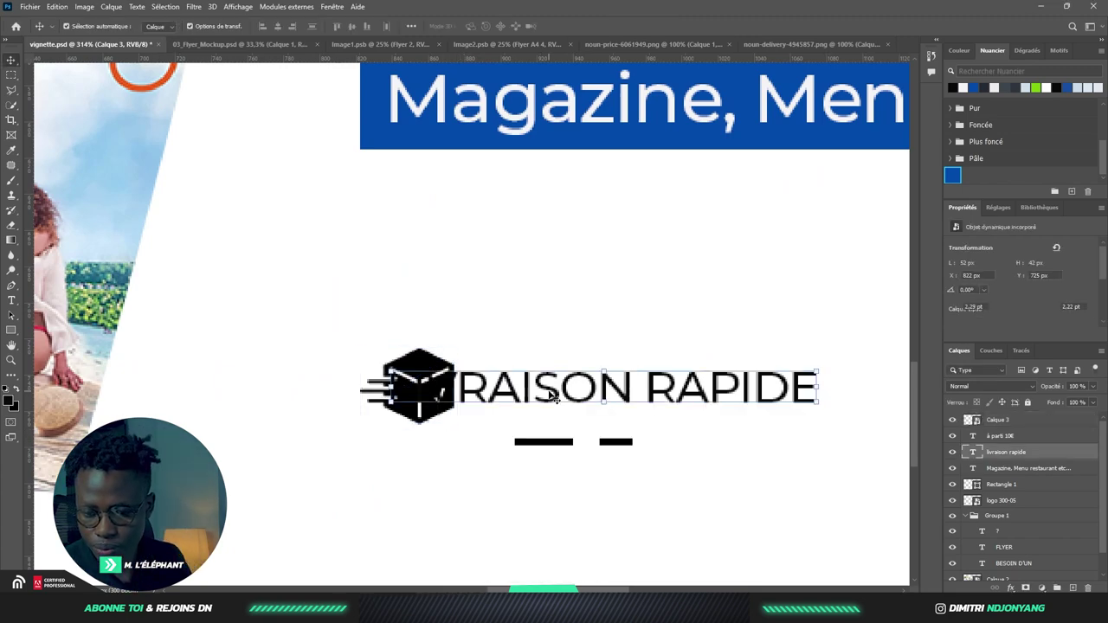
drag(550, 395, 642, 395)
key(ctrl+z)
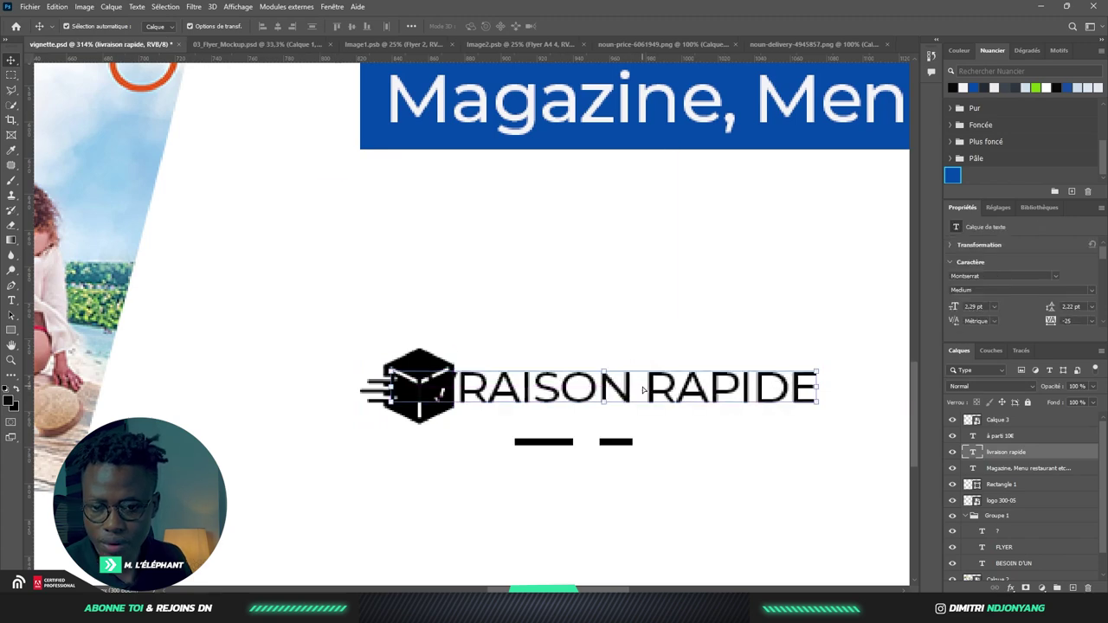
- Convert the price-tag icon to a smart object and bring it onto the flyer
click(799, 40)
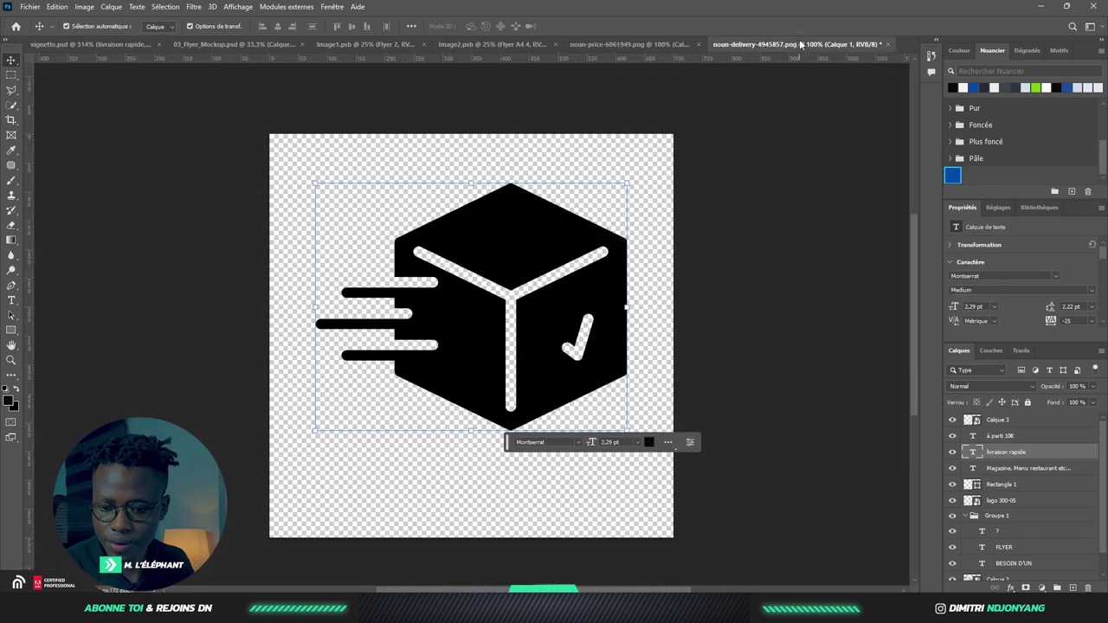
click(635, 40)
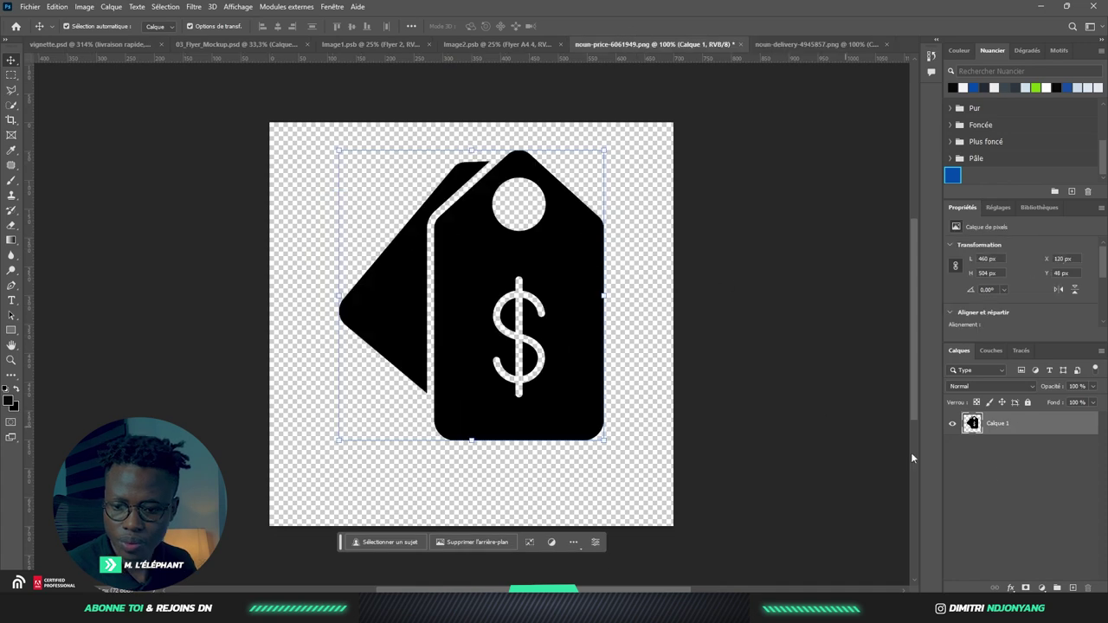
right_click(1042, 426)
click(959, 302)
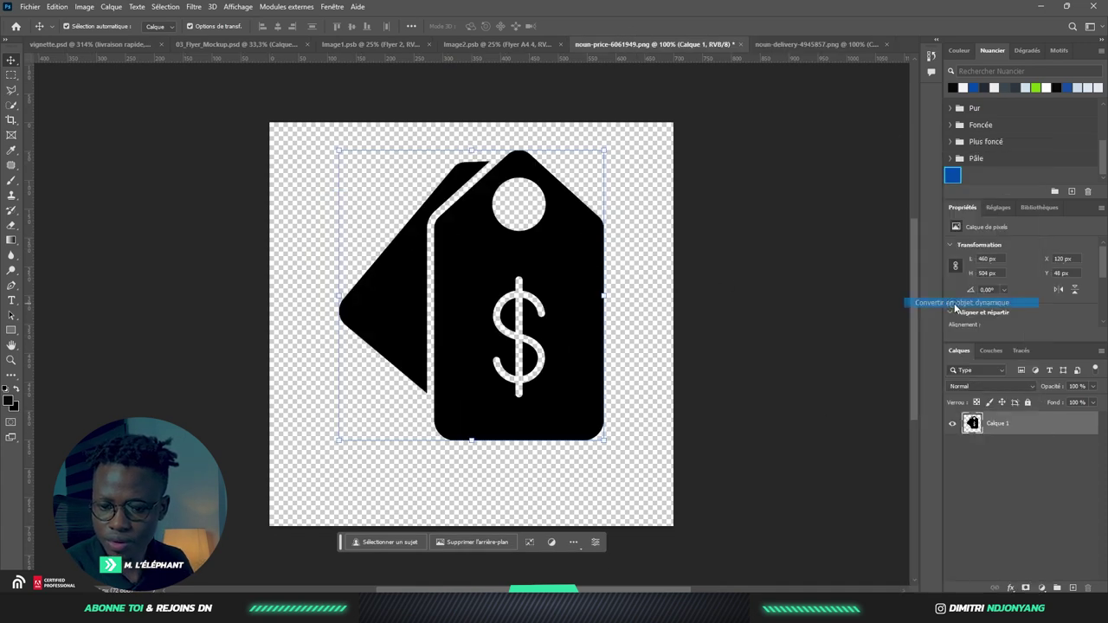
mouse_move(509, 253)
mouse_down()
mouse_move(353, 47)
mouse_move(592, 322)
mouse_move(145, 337)
mouse_move(348, 268)
mouse_up()
- Shrink the price-tag icon to text height in front of À PARTI 10€
scroll(146, 337, down, 4)
scroll(190, 328, down, 2)
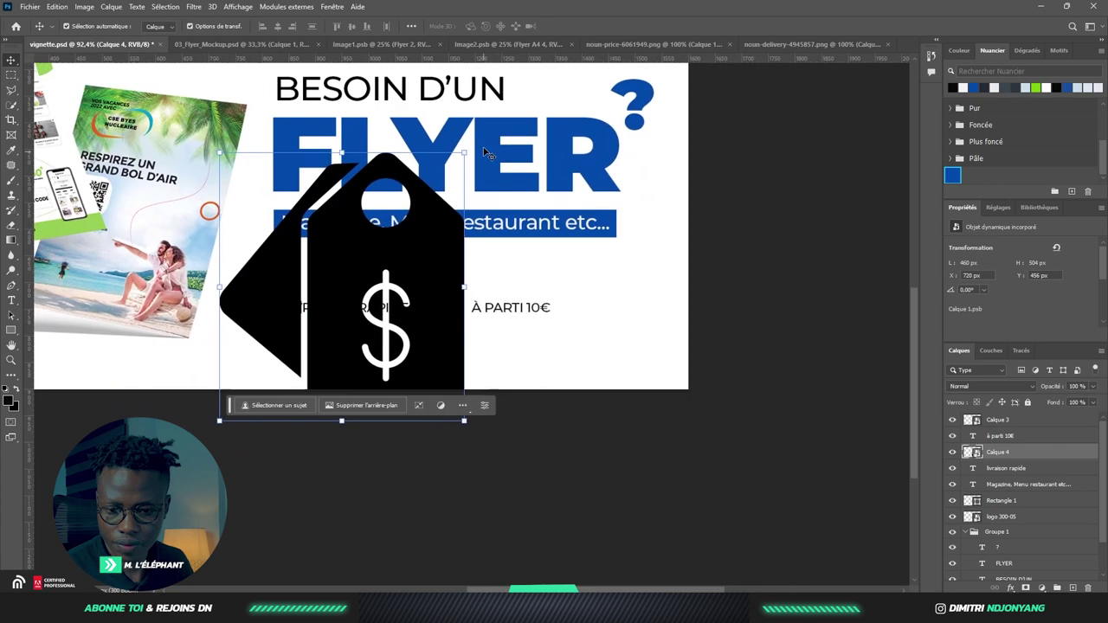
mouse_move(463, 152)
mouse_down()
mouse_move(340, 260)
mouse_move(279, 344)
mouse_move(460, 304)
mouse_up()
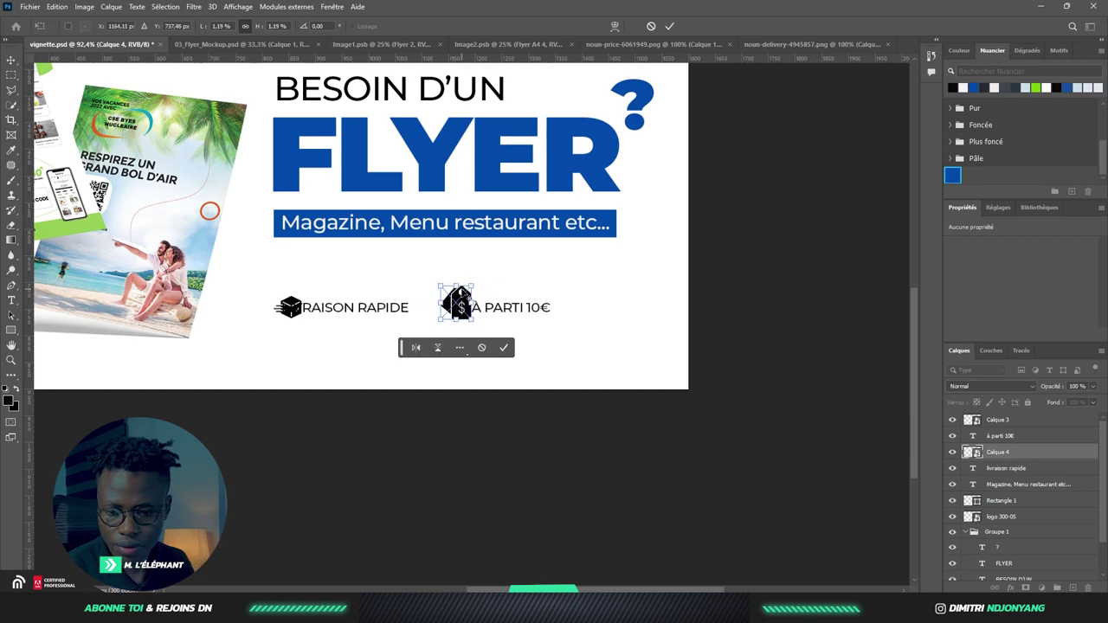
scroll(372, 347, up, 3)
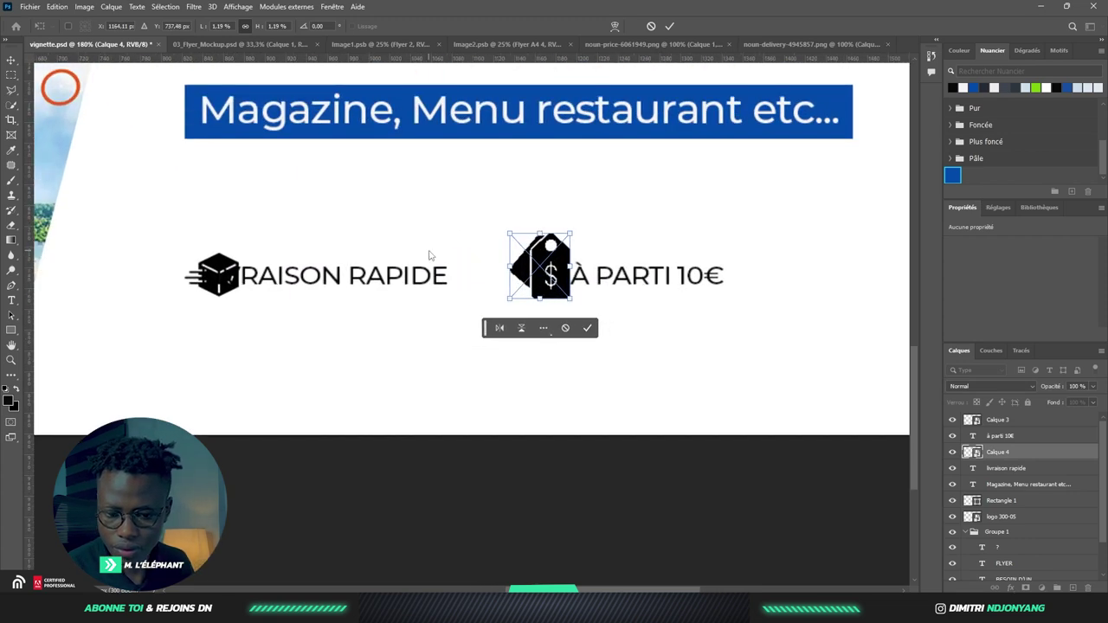
drag(571, 242, 542, 270)
key(Return)
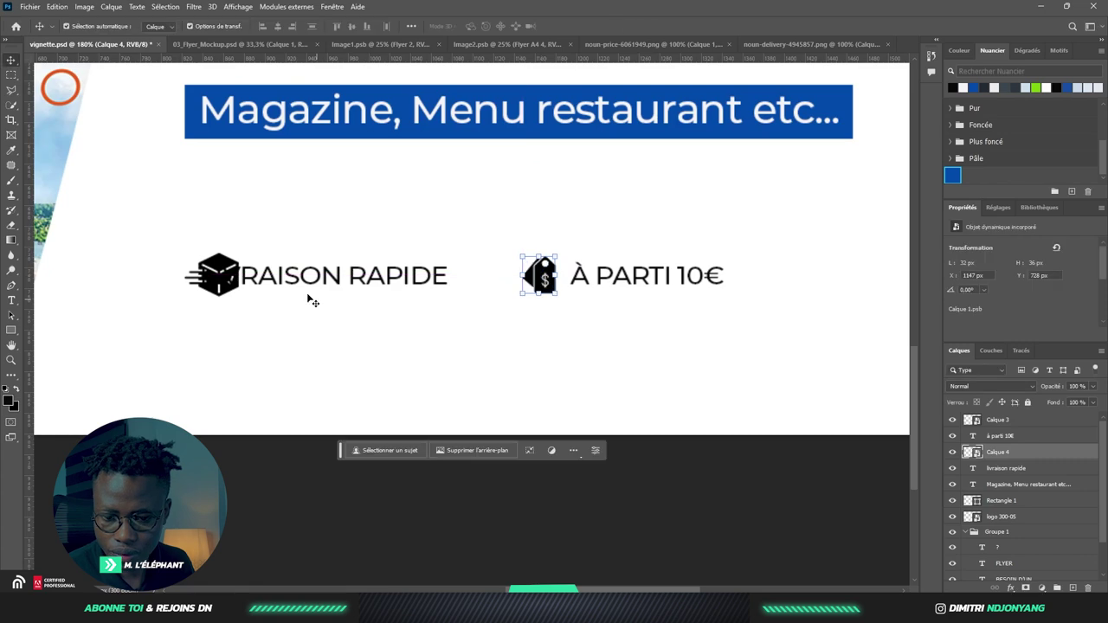
- Space LIVRAISON RAPIDE and À PARTI 10€ evenly away from their icons
drag(282, 281, 359, 282)
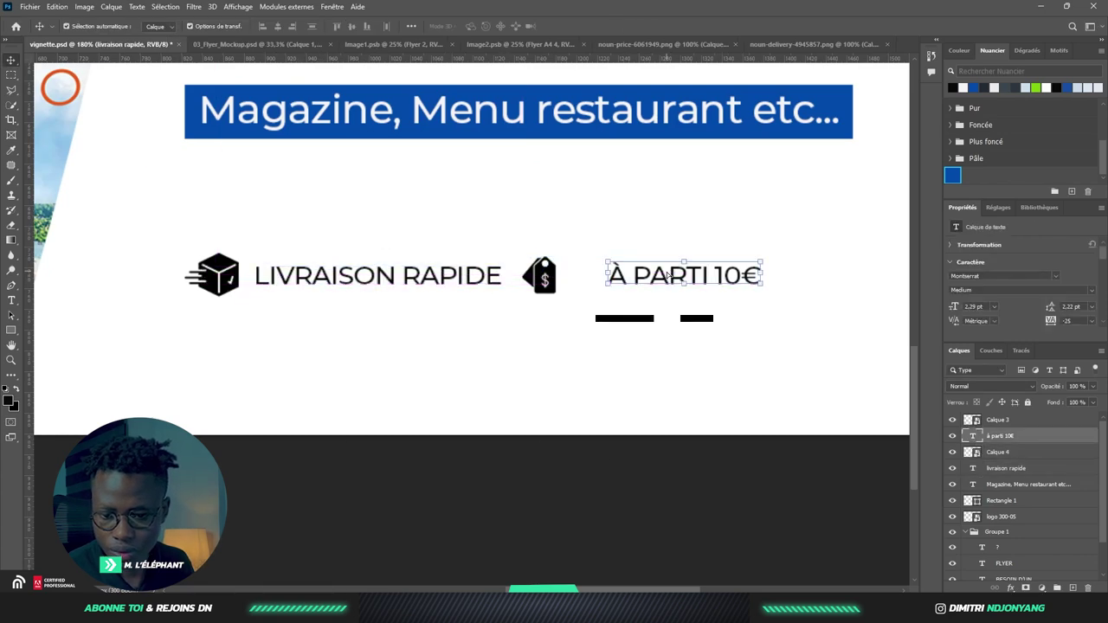
drag(665, 275, 663, 282)
click(631, 357)
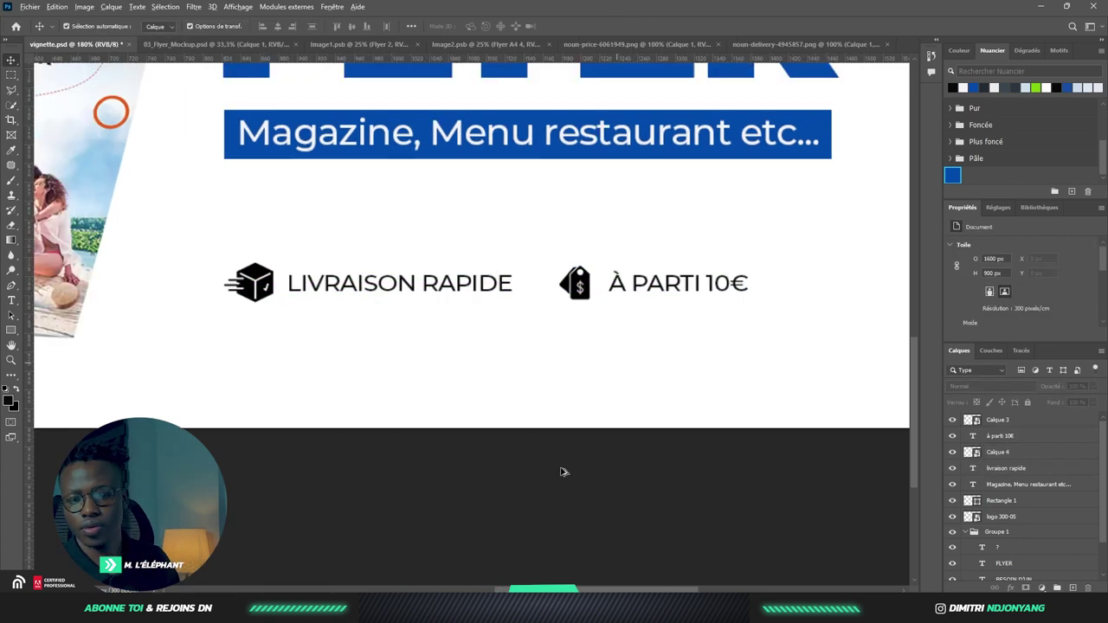
scroll(520, 459, down, 5)
- Place another copy of logo 300-07 and send it to the bottom of the layer stack
scroll(520, 459, up, 2)
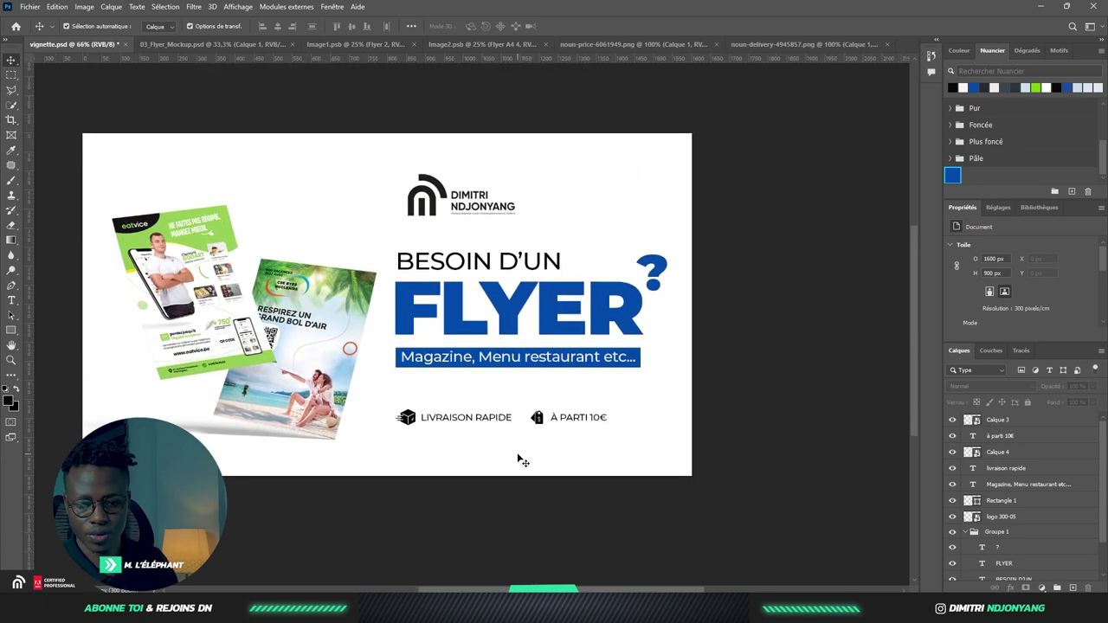
click(444, 208)
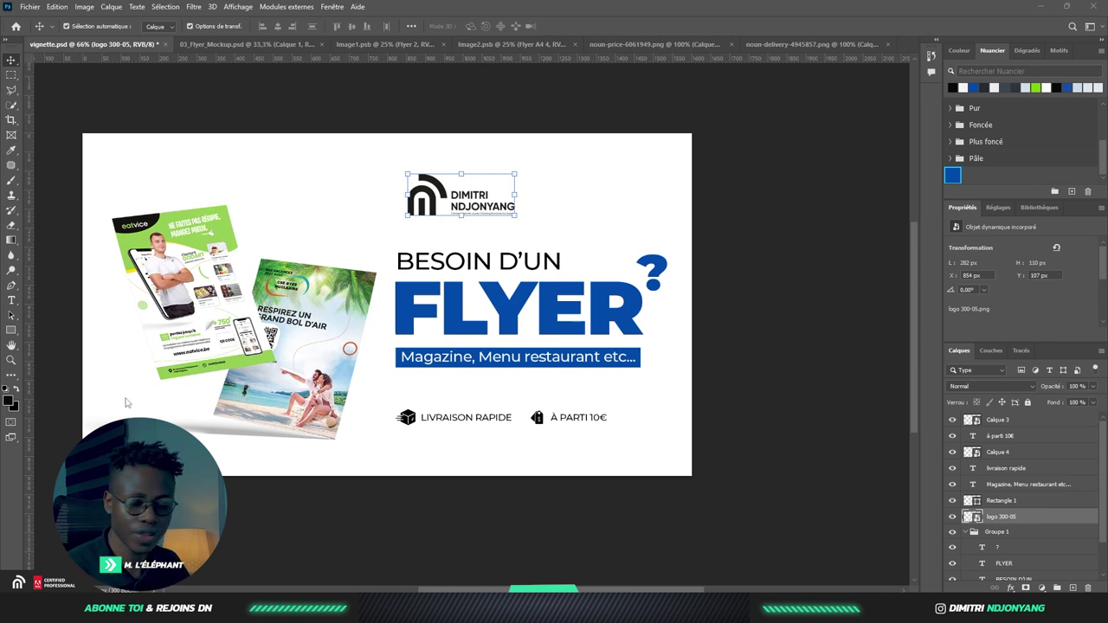
drag(126, 403, 264, 340)
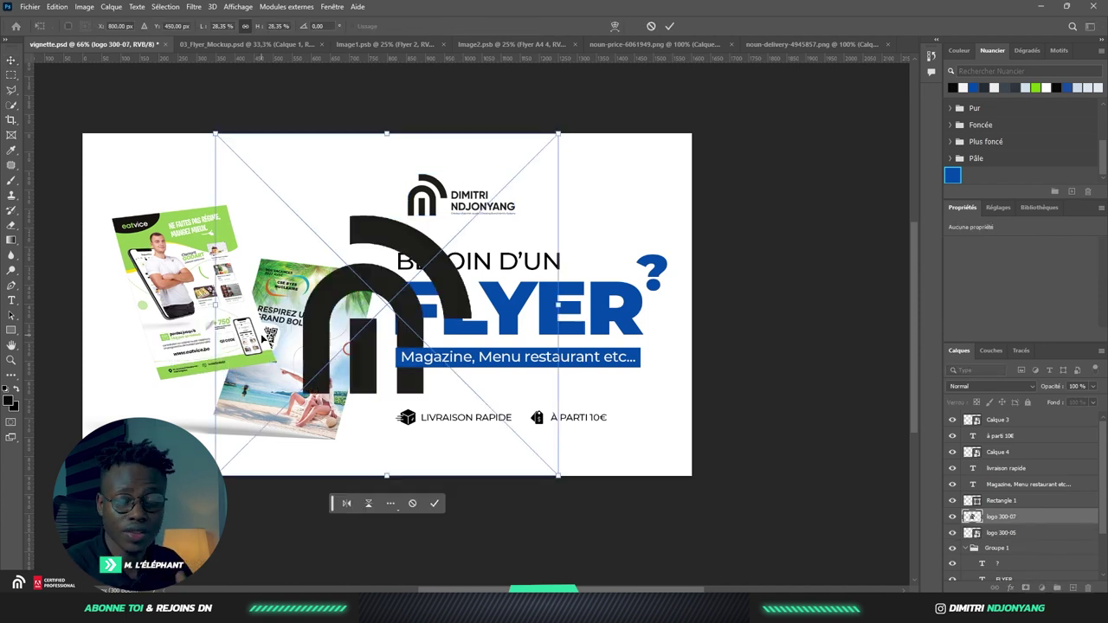
click(670, 25)
scroll(1052, 500, down, 1)
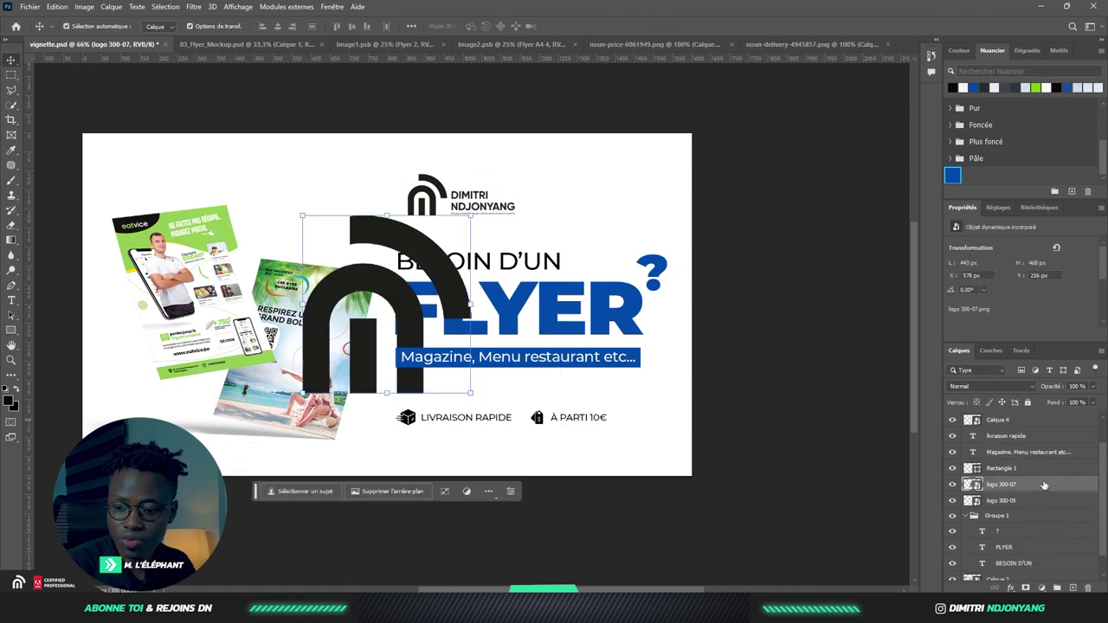
scroll(1044, 485, down, 1)
scroll(1044, 485, down, 1)
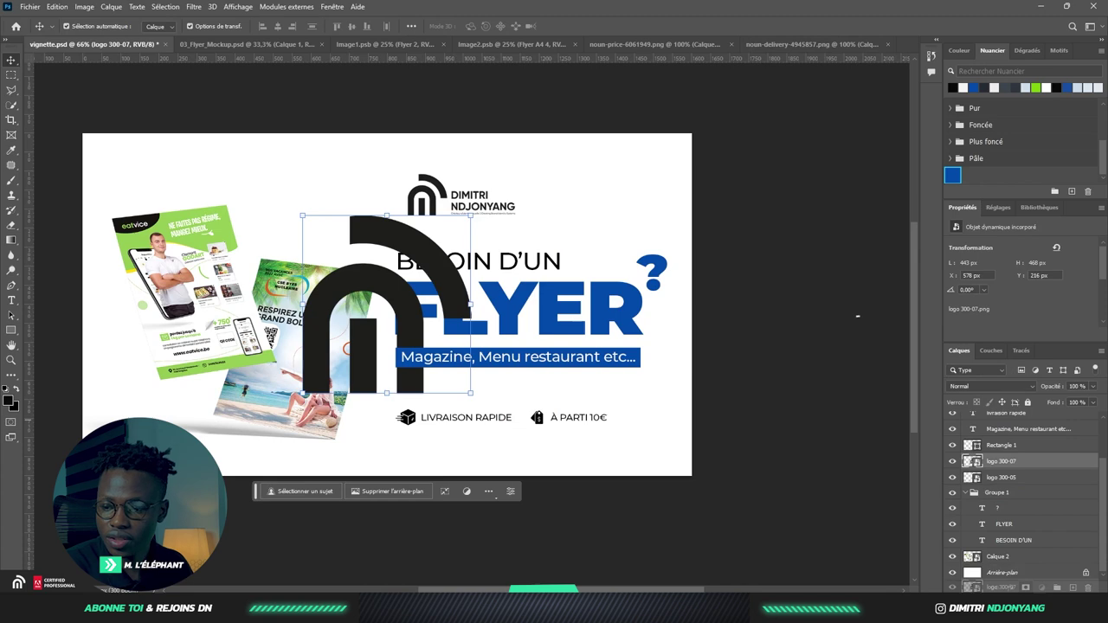
key(ctrl+shift+bracketleft)
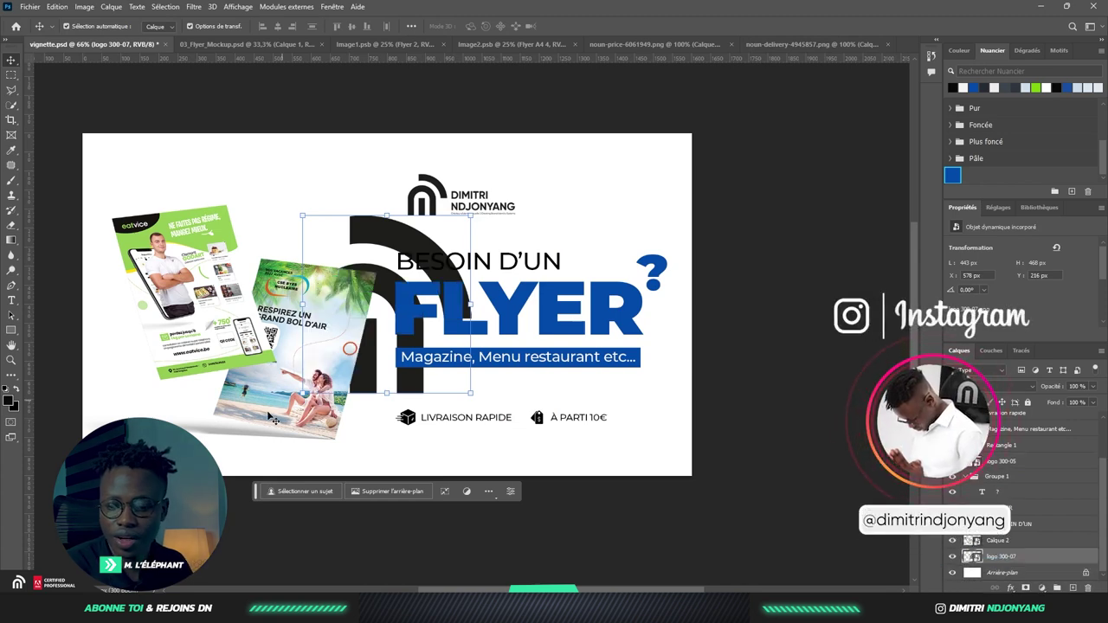
- Enlarge the logo copy to about 52% beyond the flyer edges as a left-side backdrop
drag(302, 392, 35, 558)
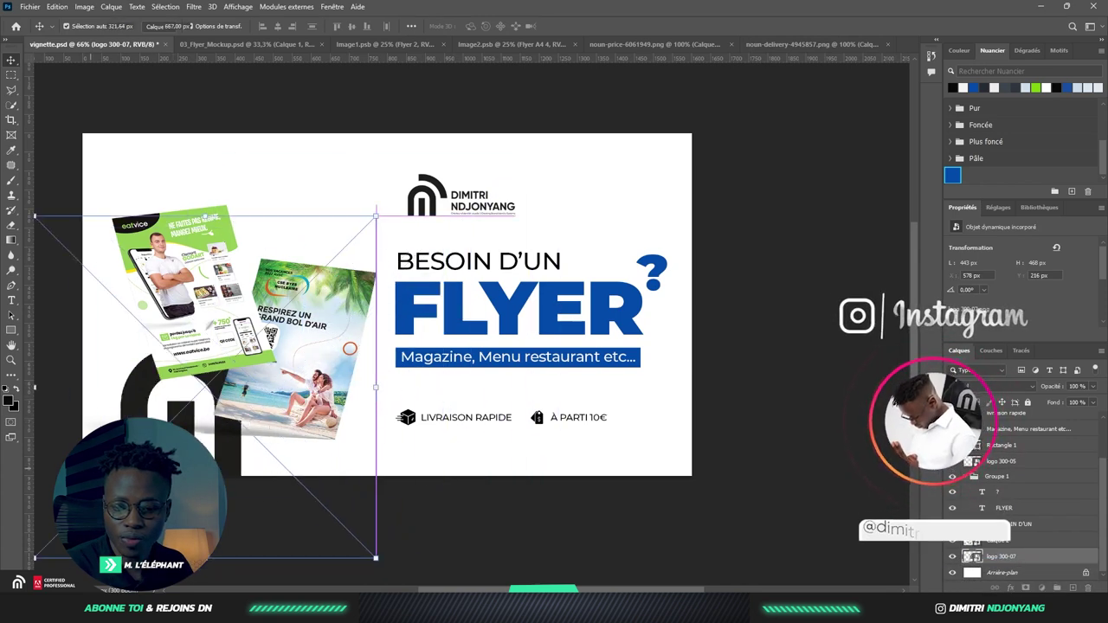
drag(376, 387, 319, 387)
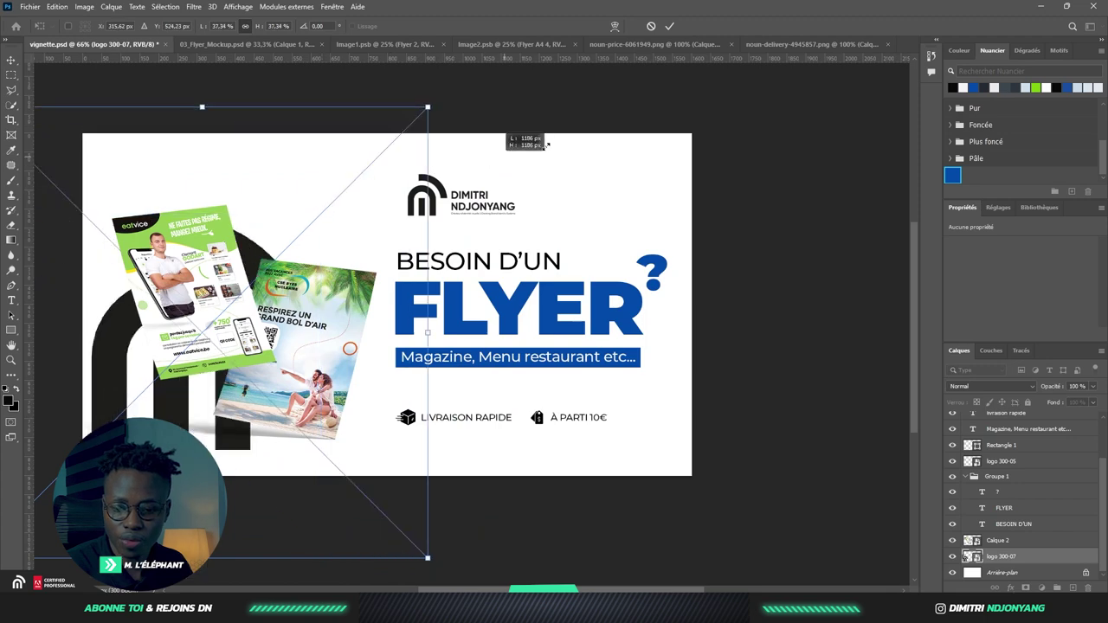
drag(320, 218, 780, 87)
mouse_move(356, 248)
mouse_down()
mouse_move(272, 265)
mouse_move(218, 324)
mouse_move(241, 289)
mouse_move(236, 310)
mouse_up()
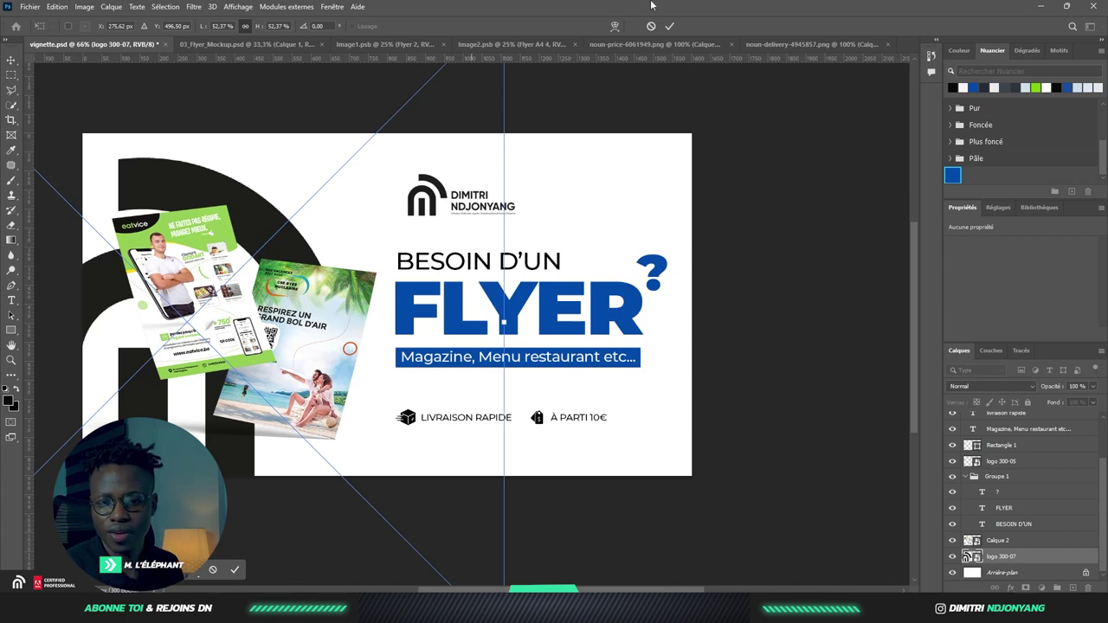
click(668, 26)
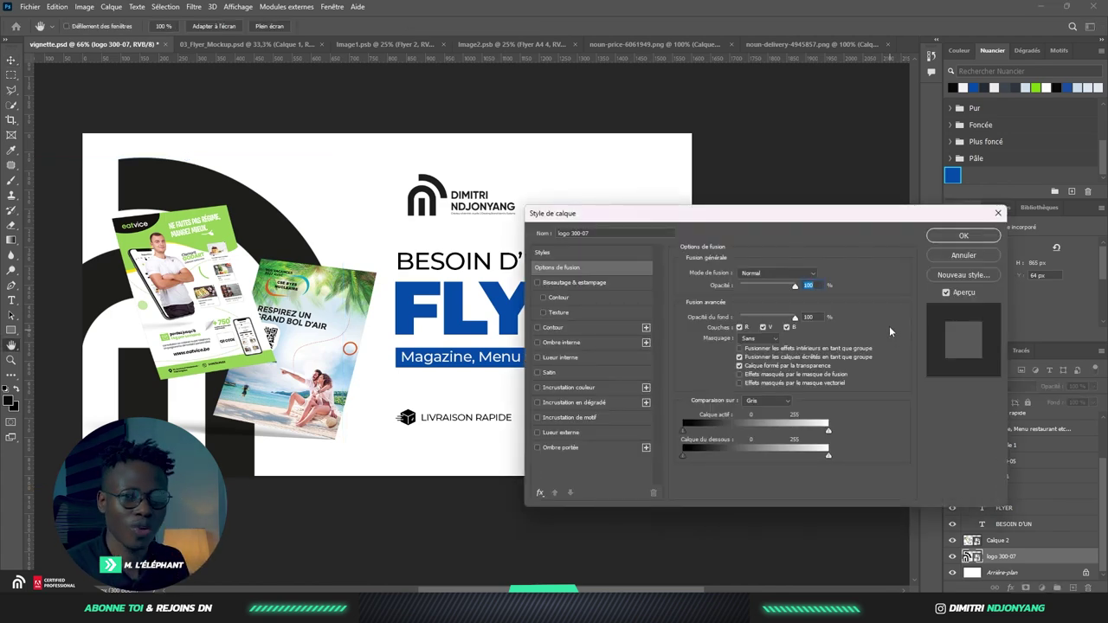
- Give the backdrop logo a #004aab Color Overlay and close Layer Style
click(574, 388)
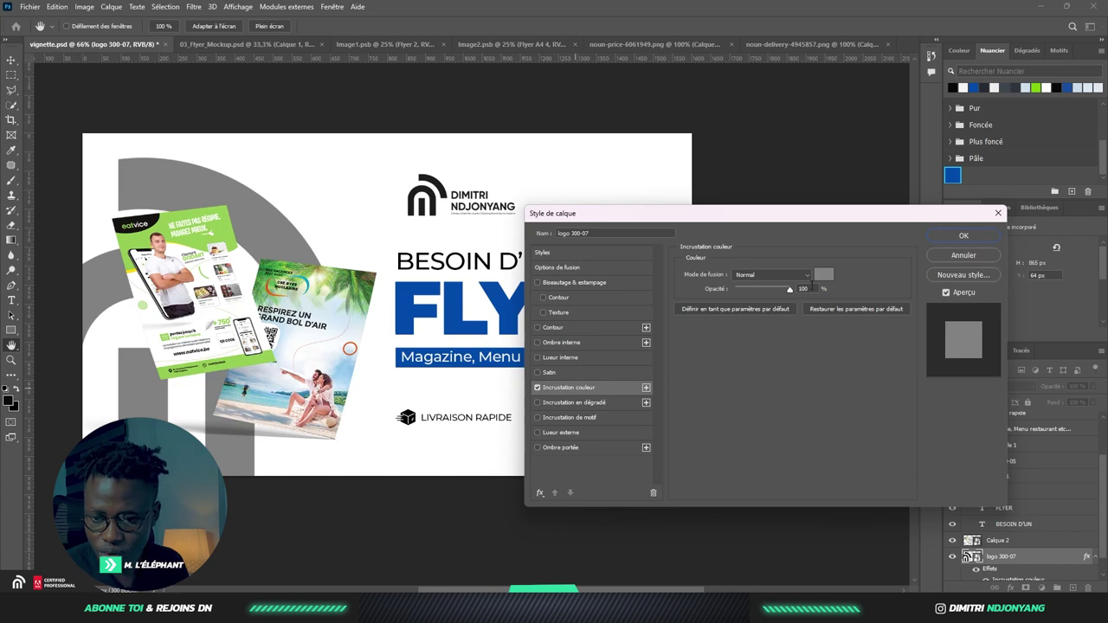
click(824, 275)
click(956, 175)
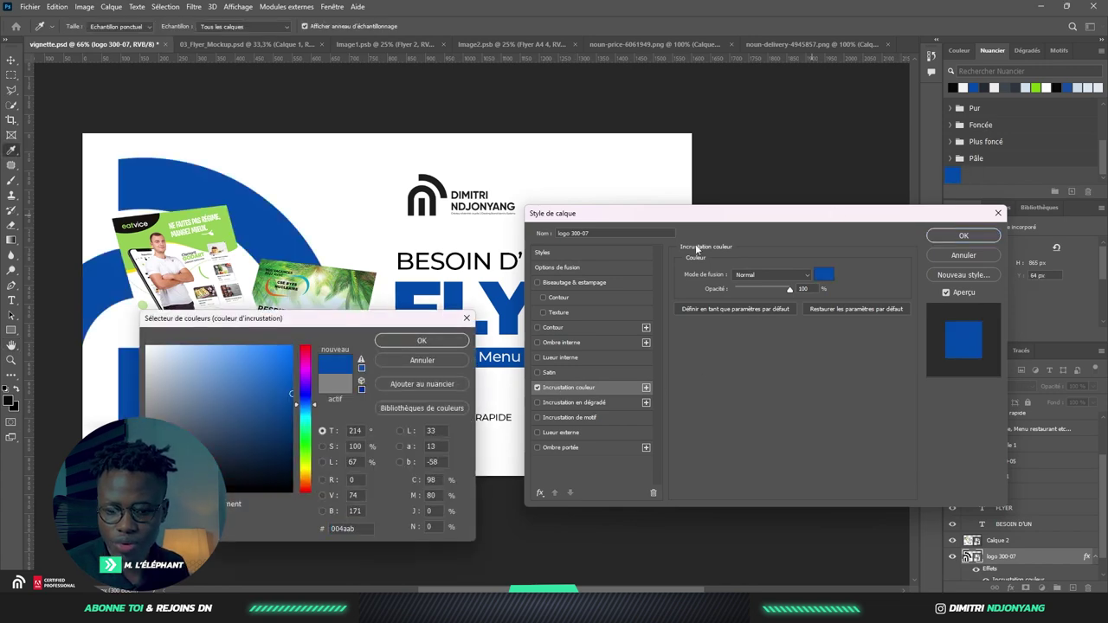
click(422, 340)
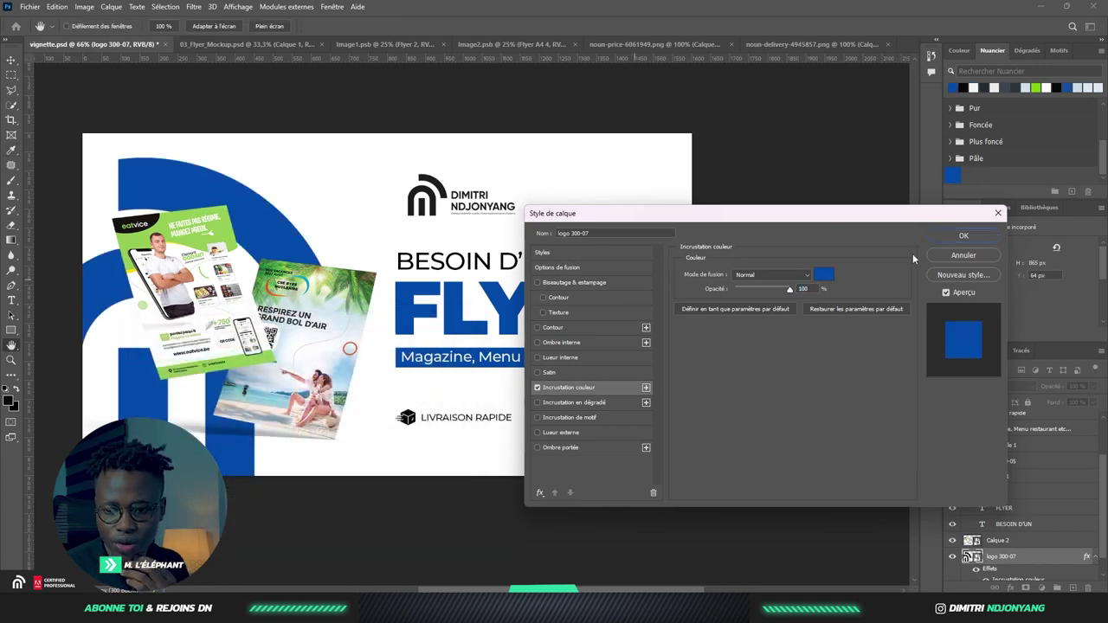
click(977, 239)
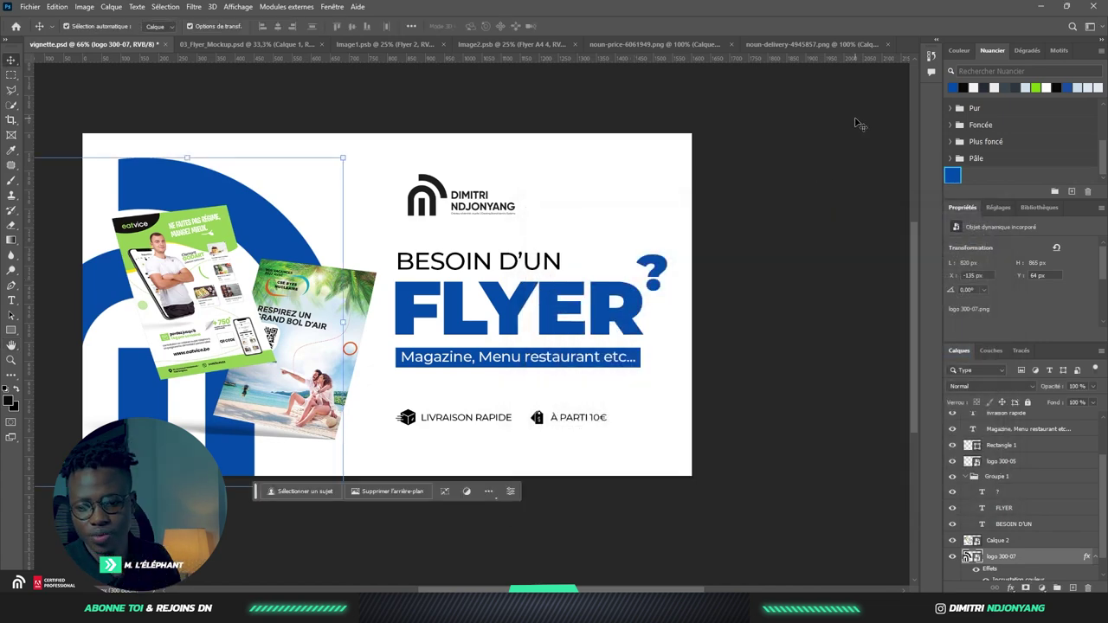
key(ctrl+0)
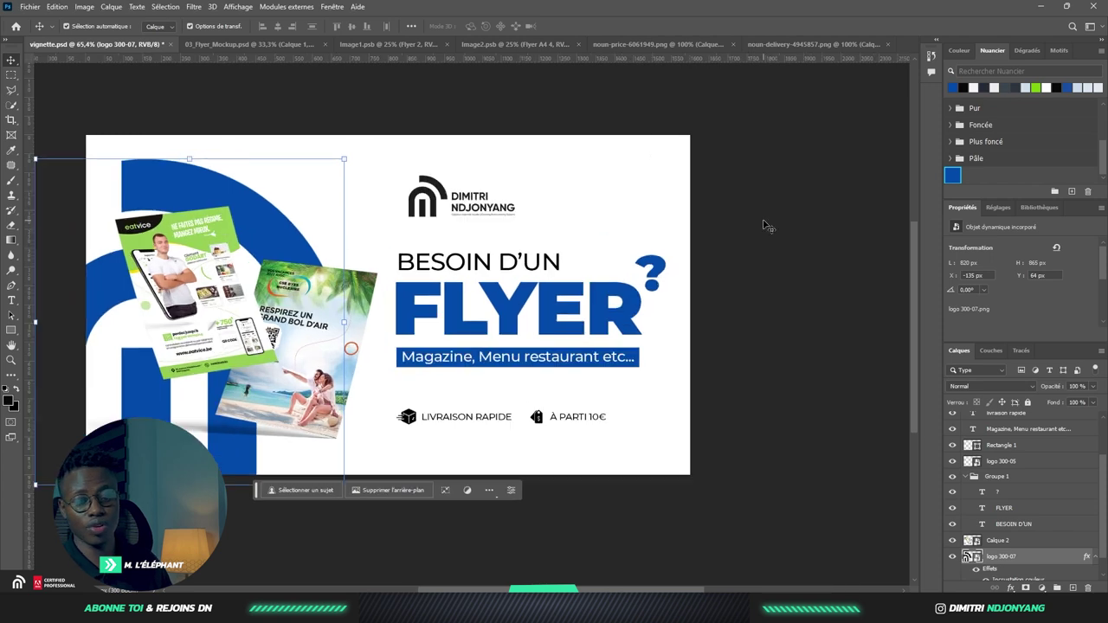
scroll(766, 231, down, 1)
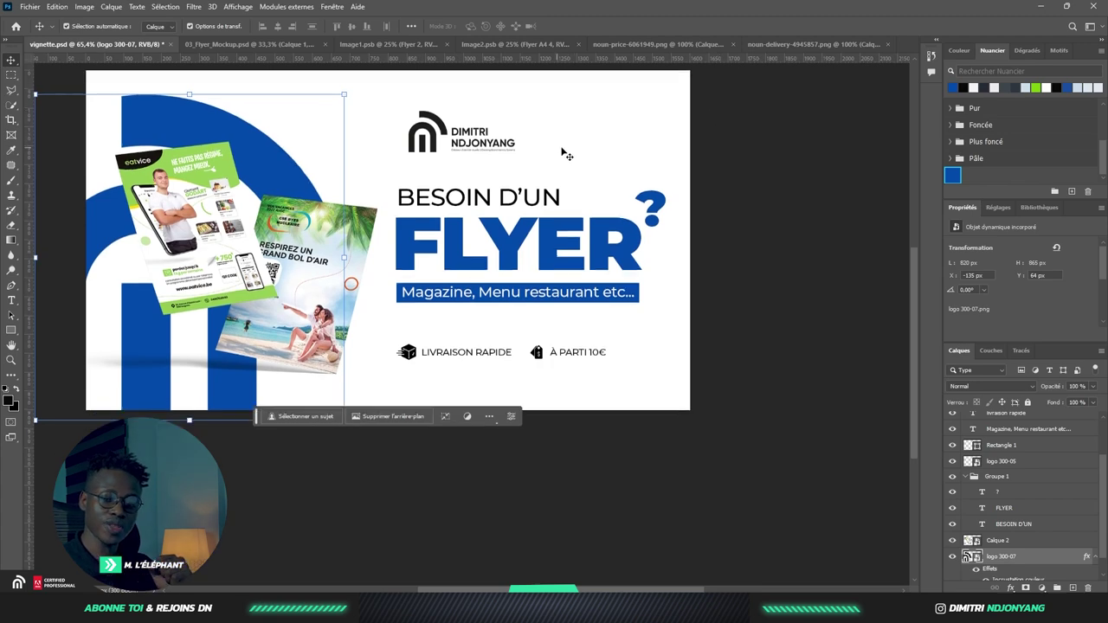
click(599, 99)
scroll(490, 342, up, 2)
scroll(490, 342, down, 1)
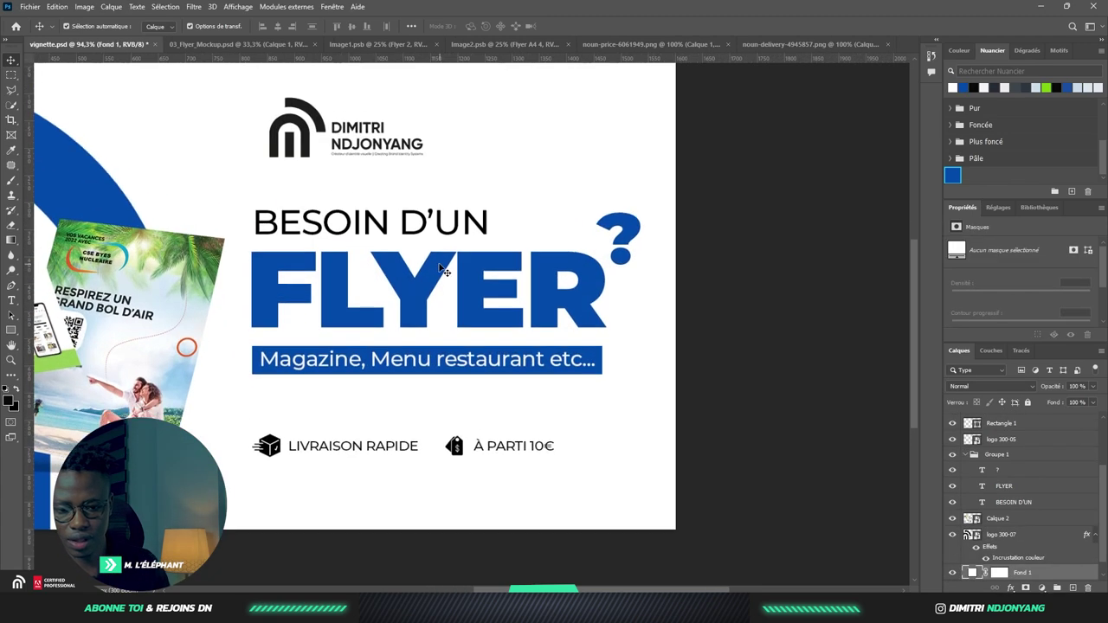
scroll(485, 312, down, 2)
scroll(479, 277, down, 1)
drag(246, 251, 324, 257)
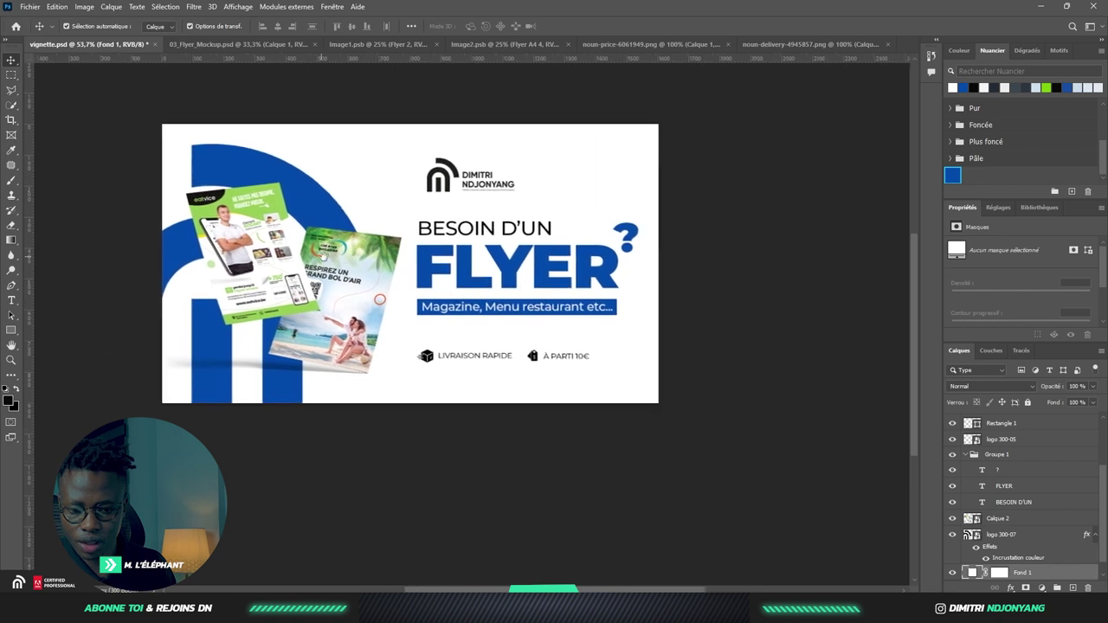
click(311, 275)
click(696, 250)
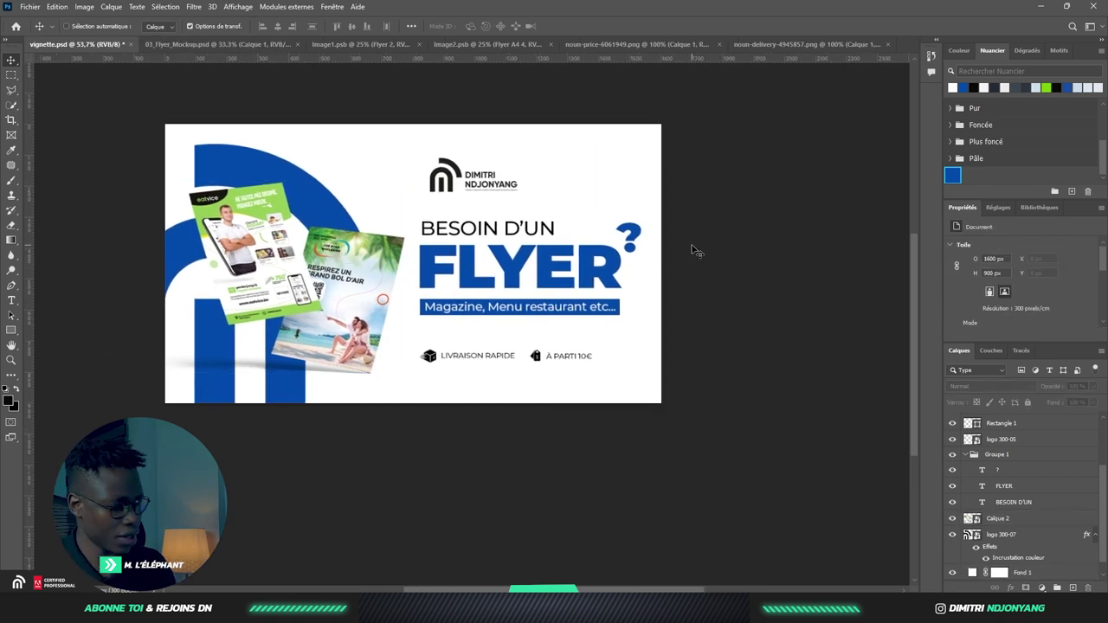